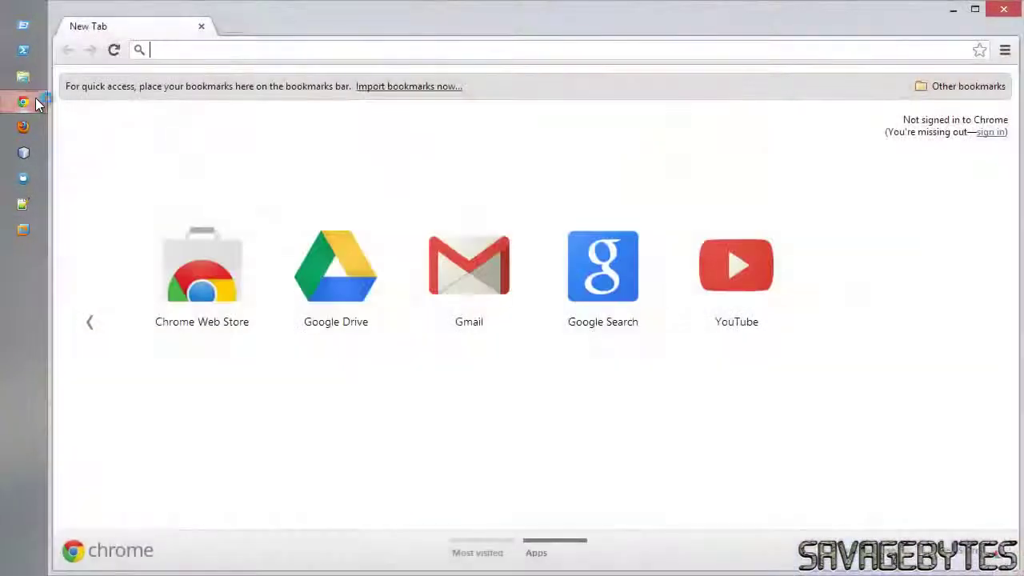
type("www.w")
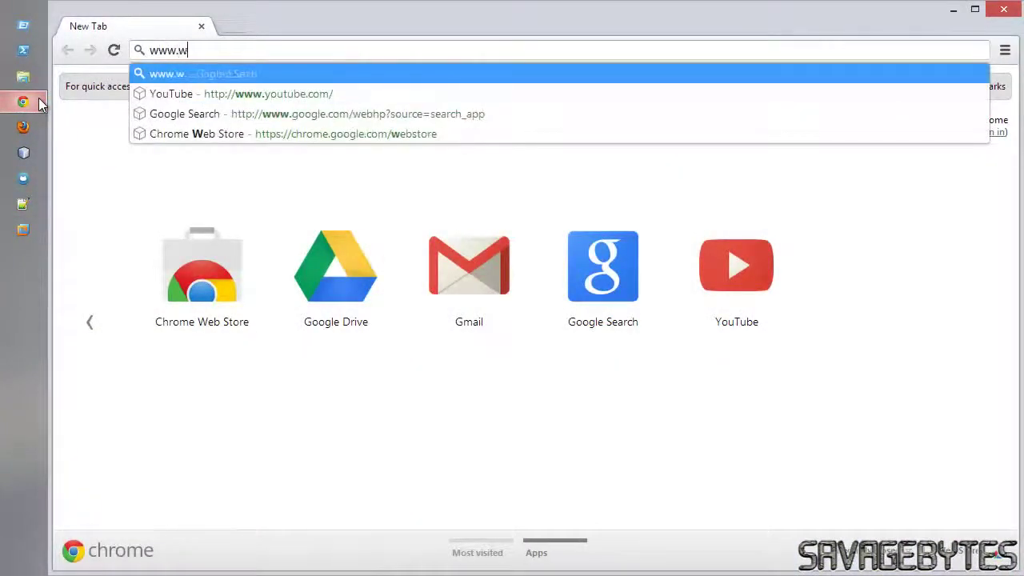
type("ampserver.com/")
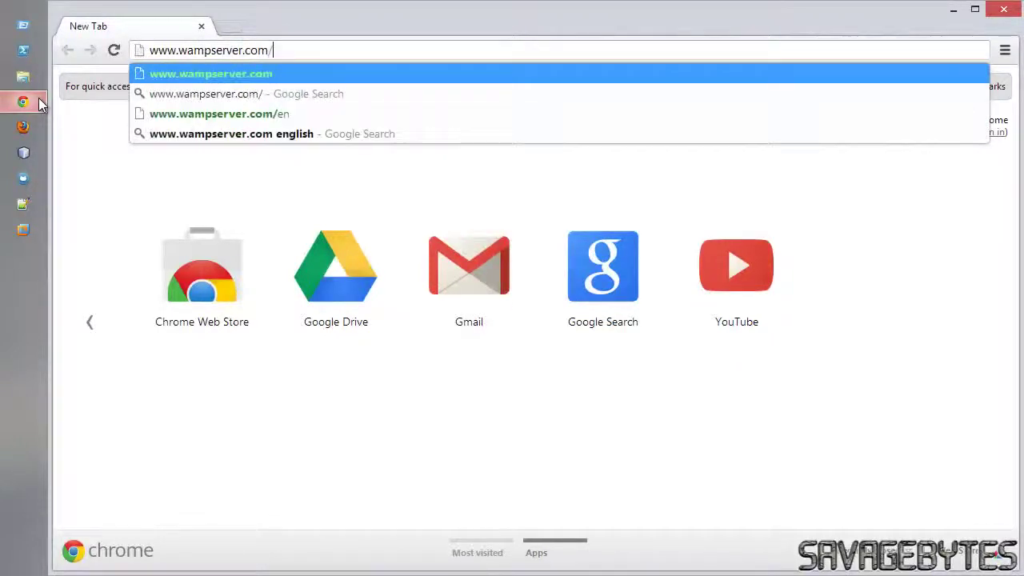
key("Return")
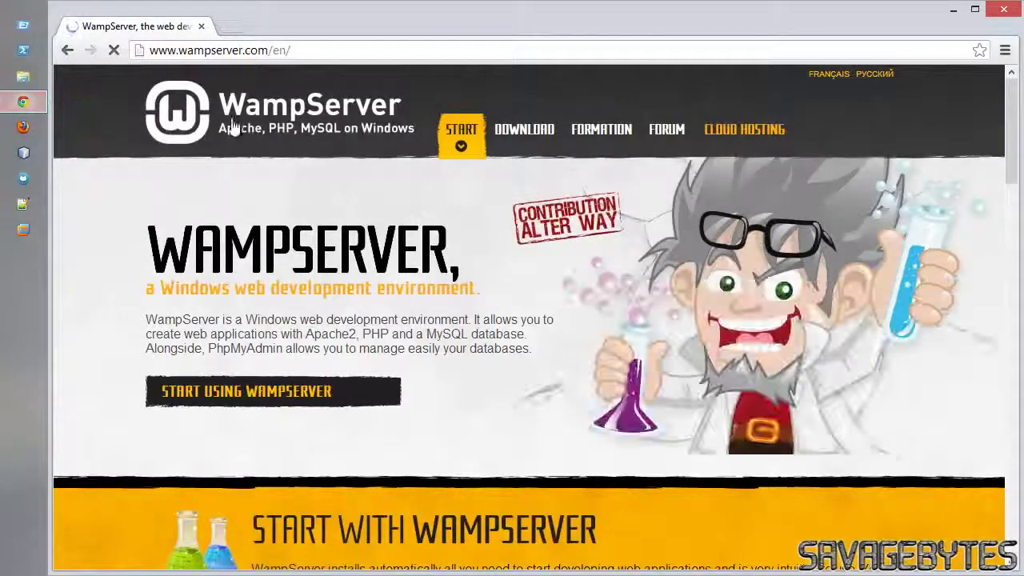
left_click(506, 131)
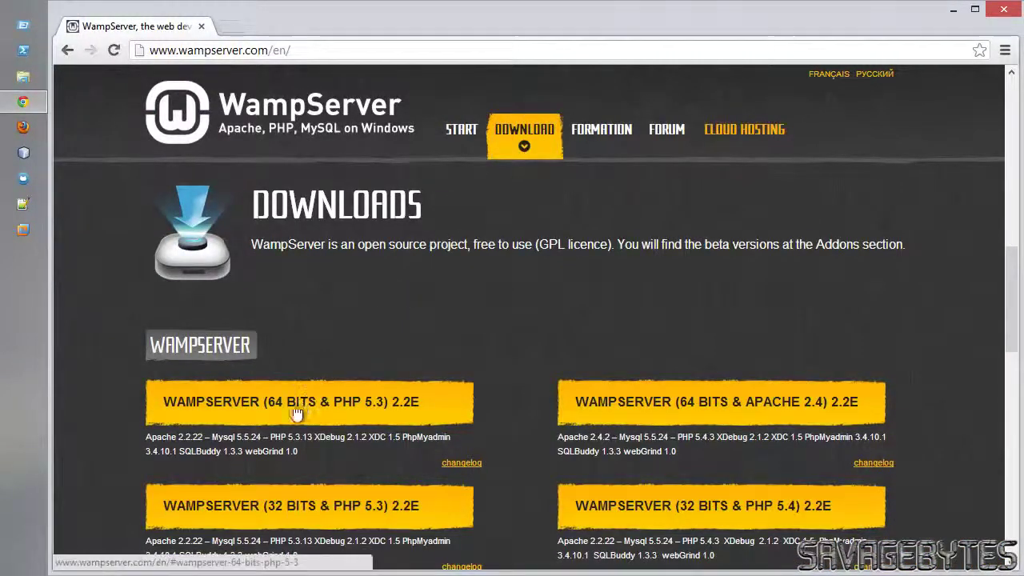
- Download the WampServer (64 bits & PHP 5.3) 2.2E installer directly, without filling in the form
left_click(278, 425)
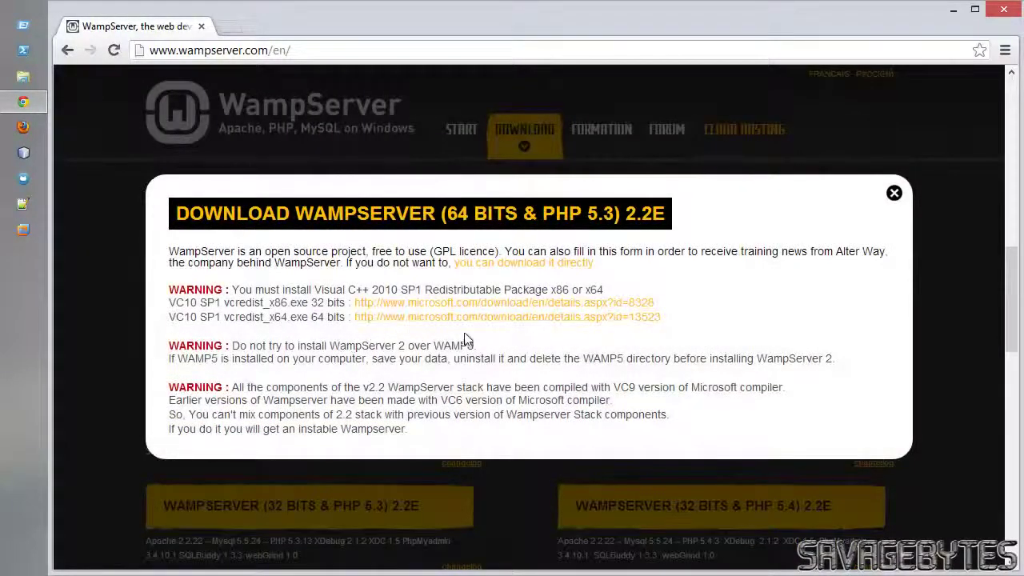
left_click(509, 268)
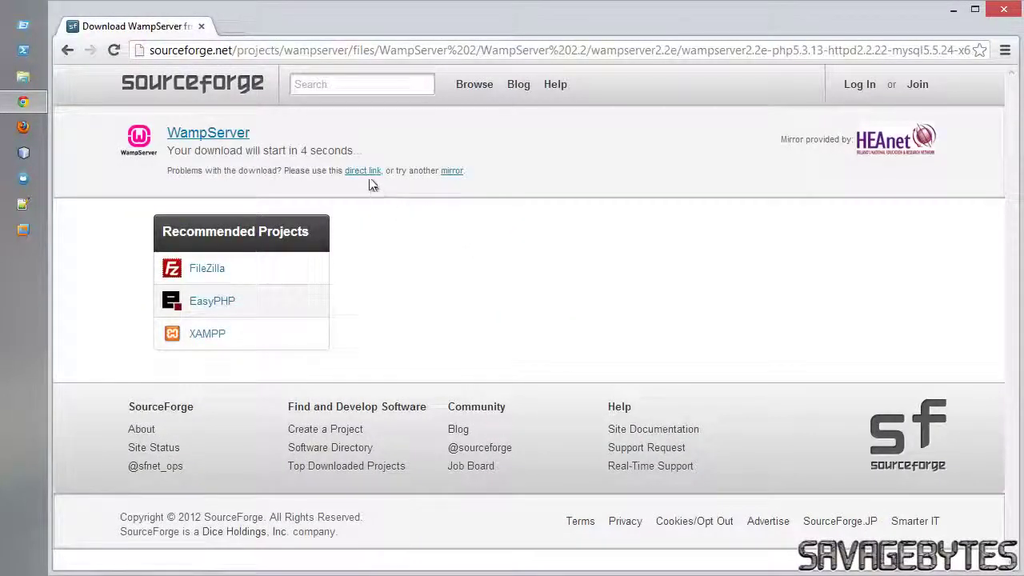
left_click(372, 180)
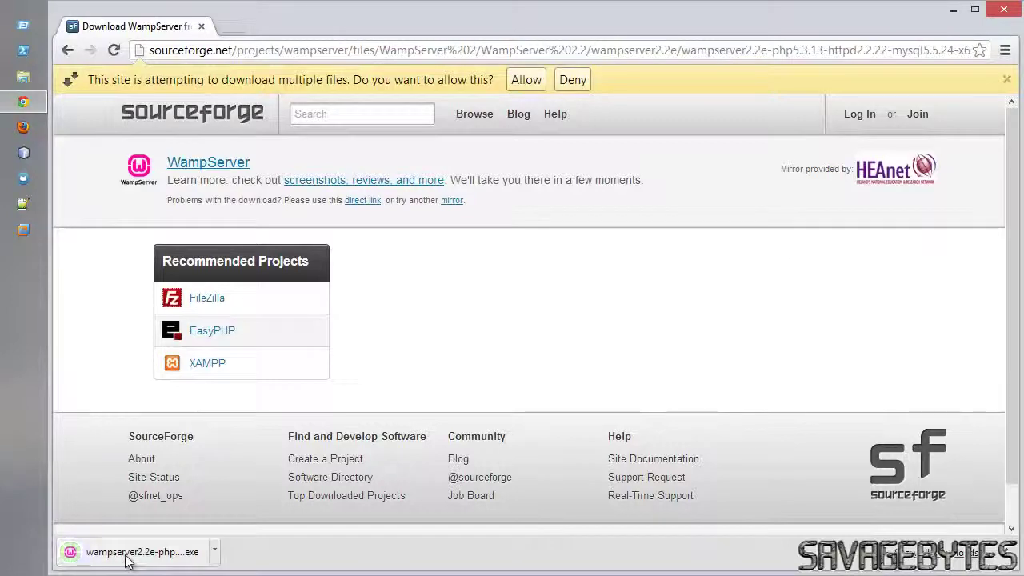
- Run the downloaded installer, accept the license agreement, and install WampServer 2 to c:\wamp without additional icons
left_click(124, 560)
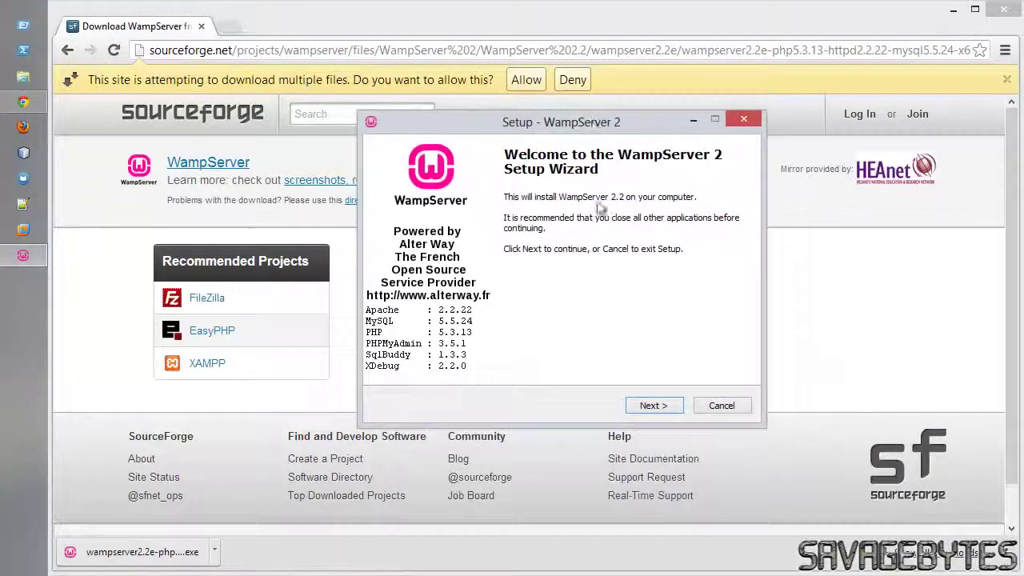
left_click(653, 406)
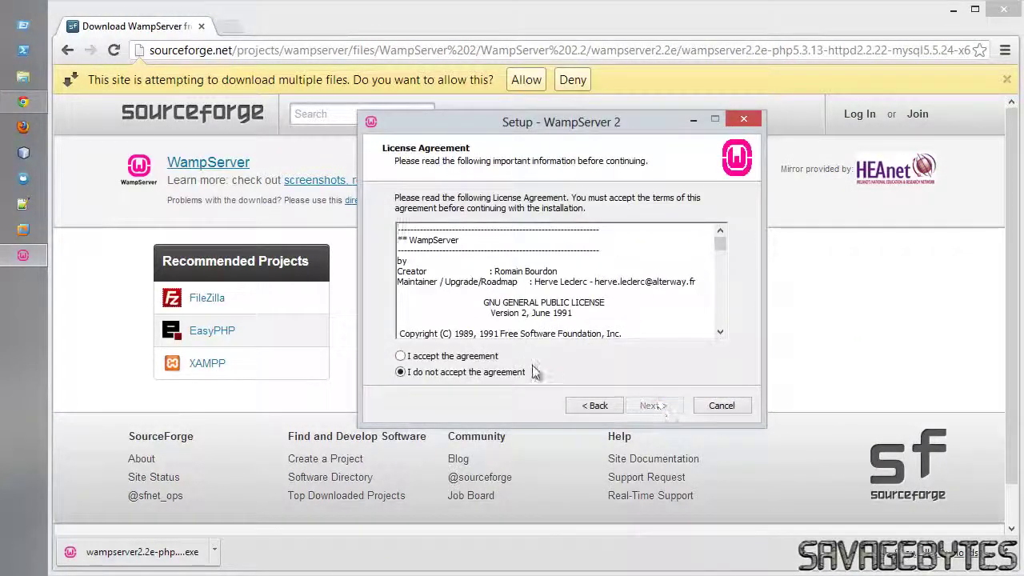
left_click(491, 356)
left_click(653, 405)
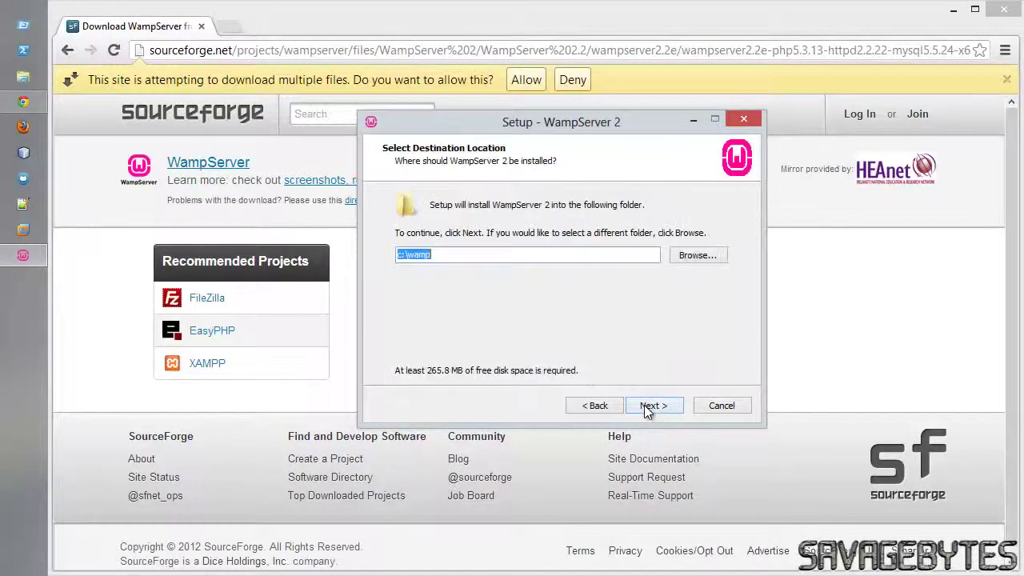
left_click(649, 406)
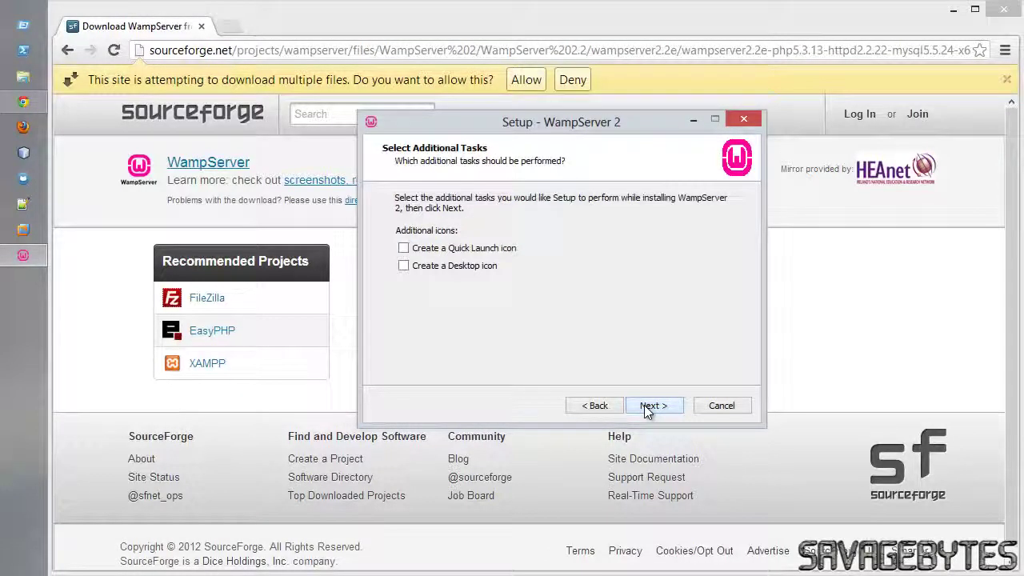
left_click(646, 408)
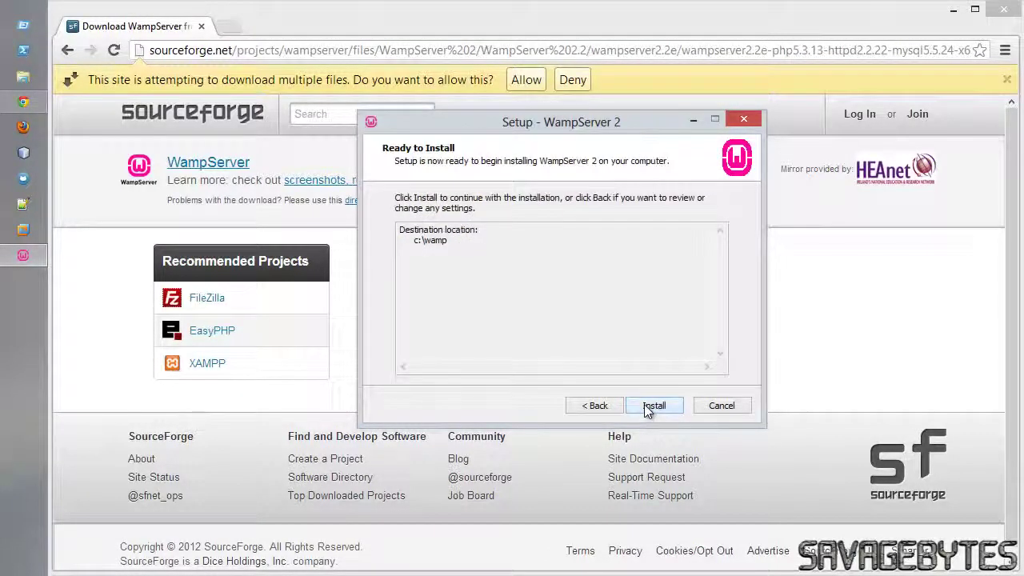
left_click(648, 408)
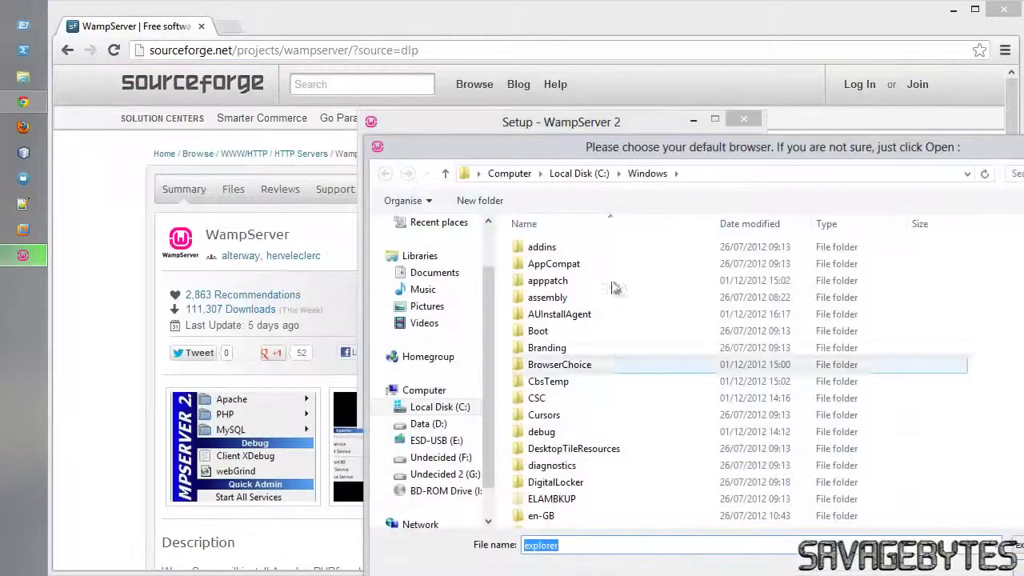
- Choose the Chrome executable from Program Files (x86)\Google\Chrome\Application as WampServer's default browser
left_click_drag(620, 165, 369, 59)
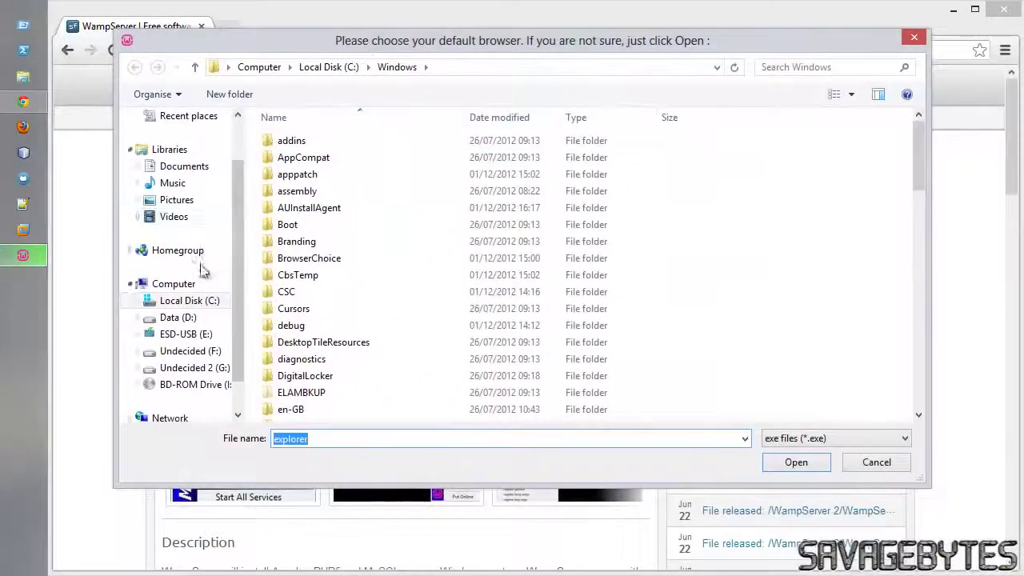
left_click(194, 302)
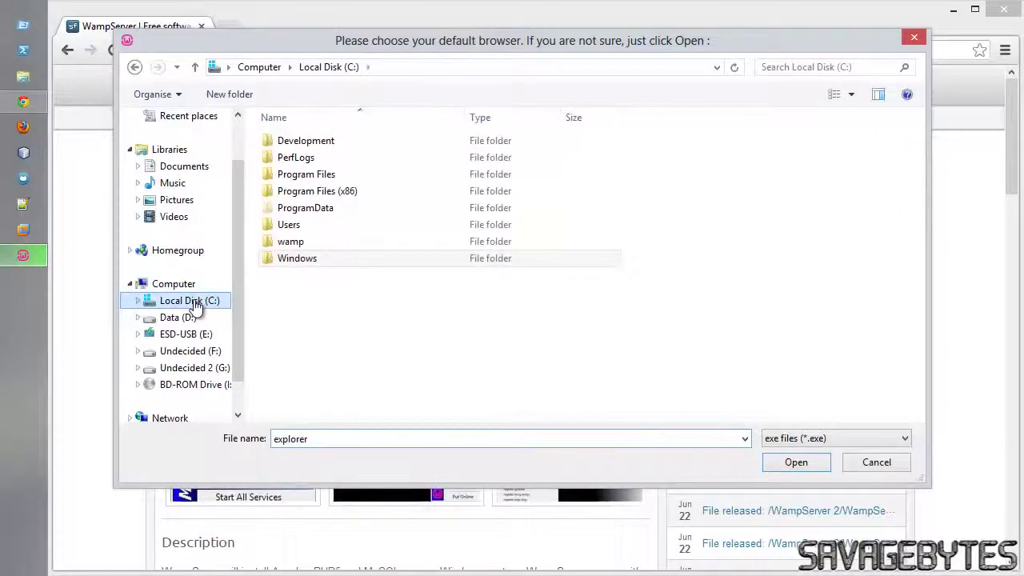
double_click(284, 196)
double_click(289, 192)
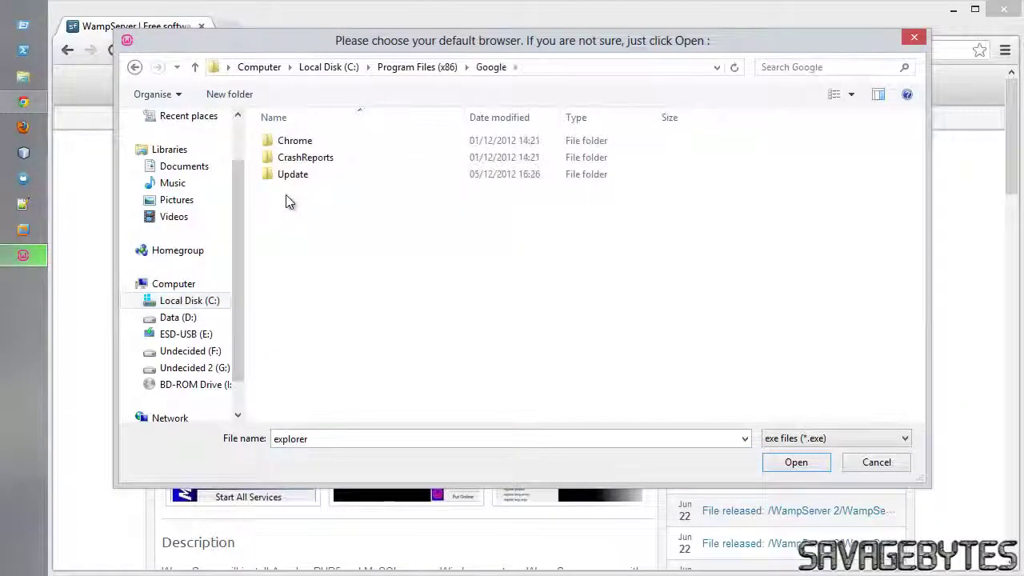
double_click(288, 142)
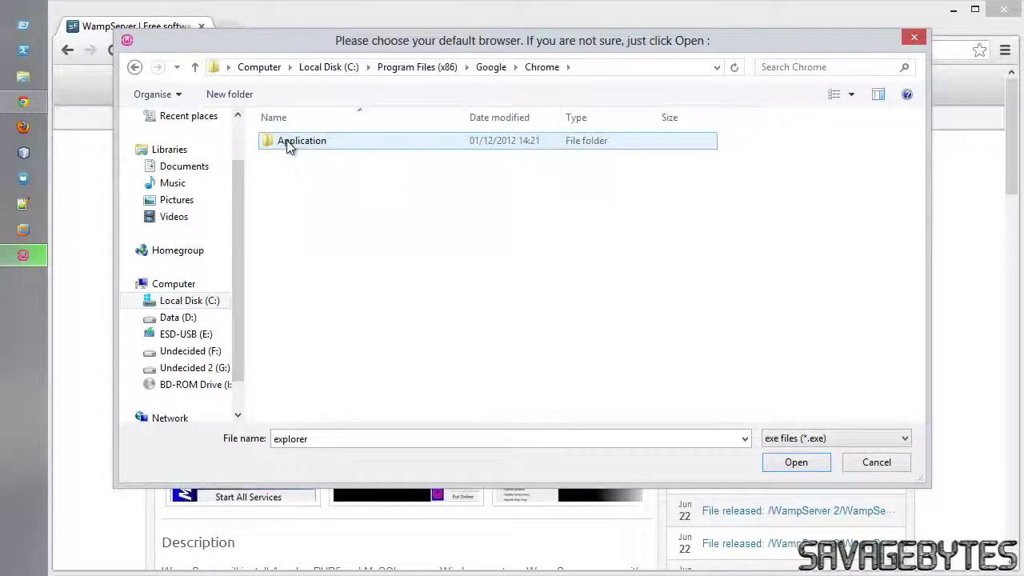
left_click(288, 142)
double_click(286, 140)
double_click(286, 162)
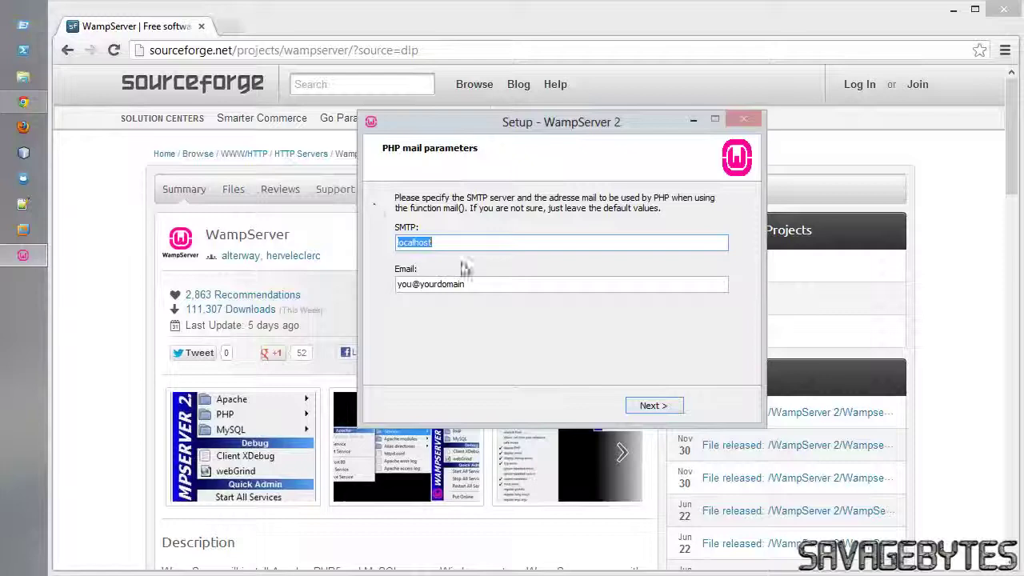
- Keep the default PHP mail parameters and finish the setup with WampServer 2 set to launch
left_click(657, 405)
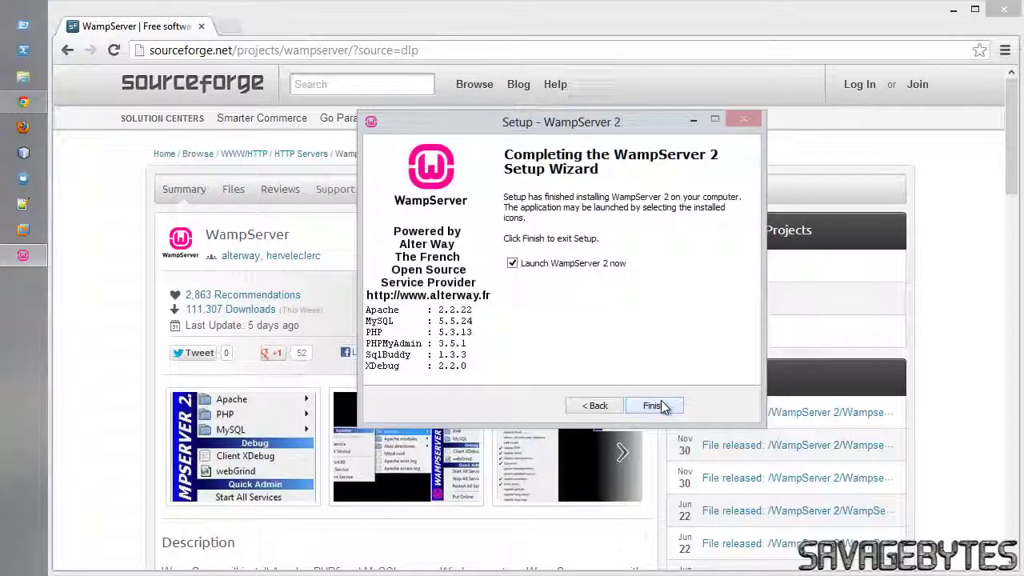
left_click(657, 406)
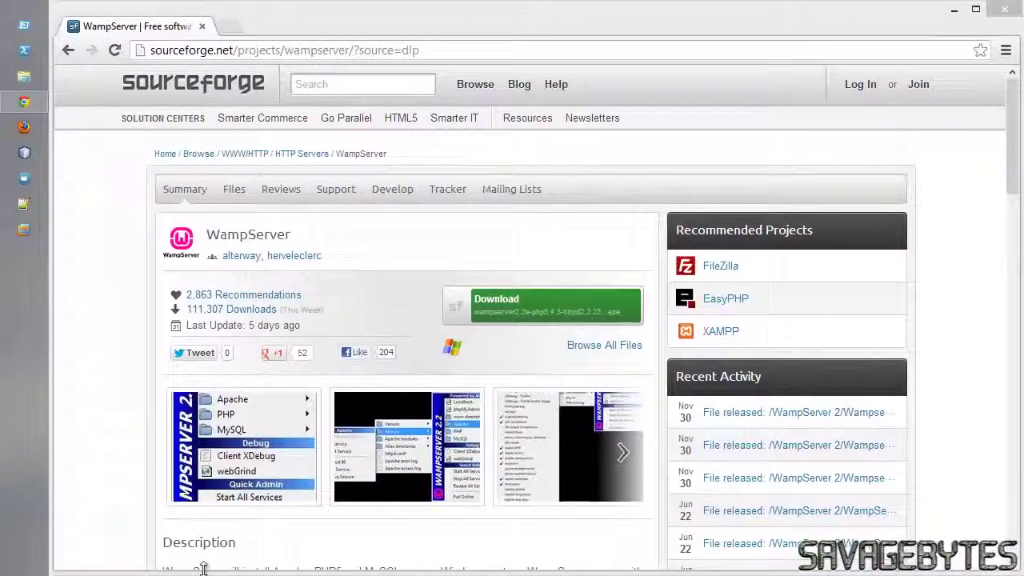
- Load localhost in the browser to test the web server
left_click(332, 50)
type("localhost")
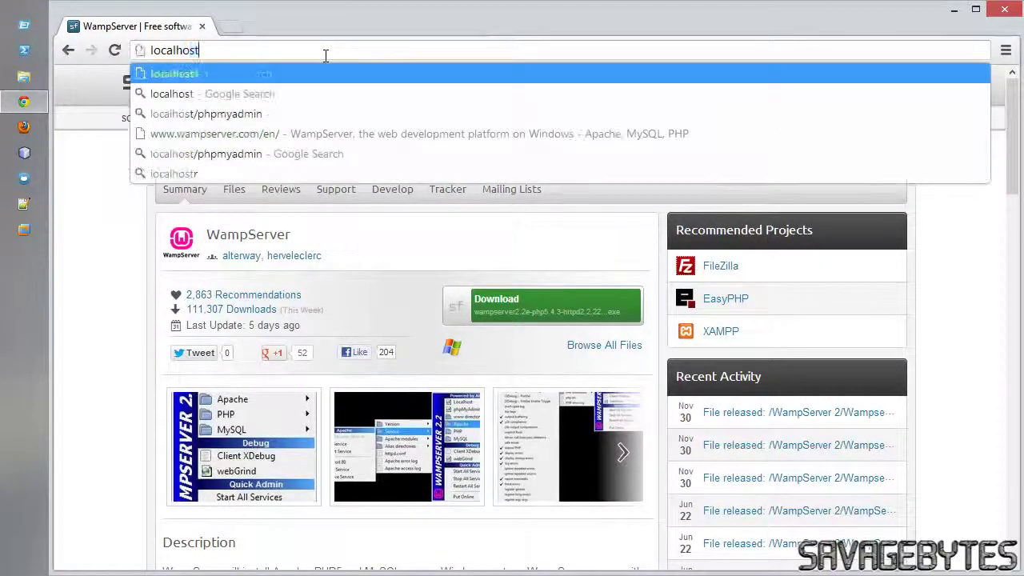
key("Return")
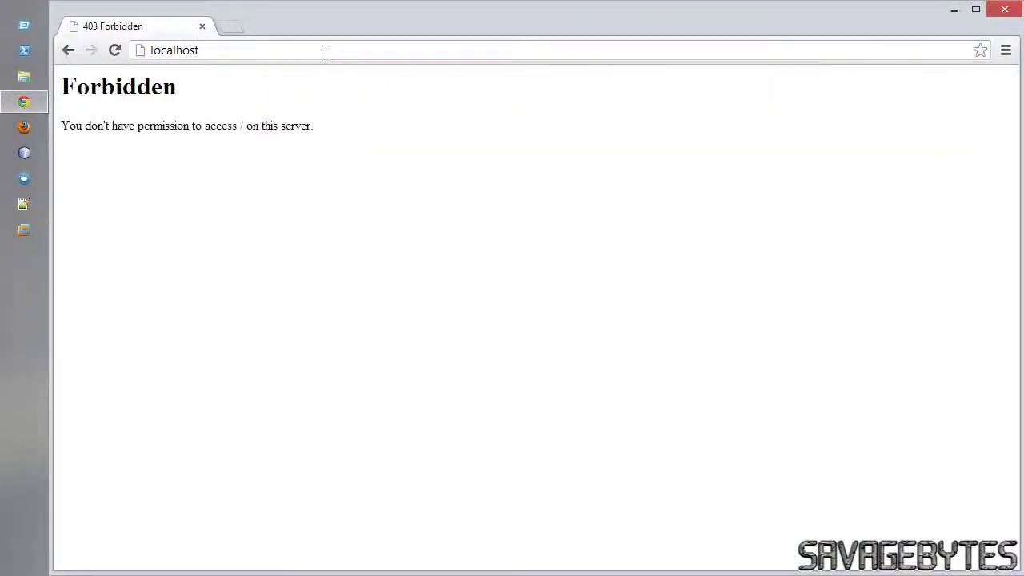
- Load 127.0.0.1 in the browser to check the WampServer home page
left_click(206, 50)
type("127.")
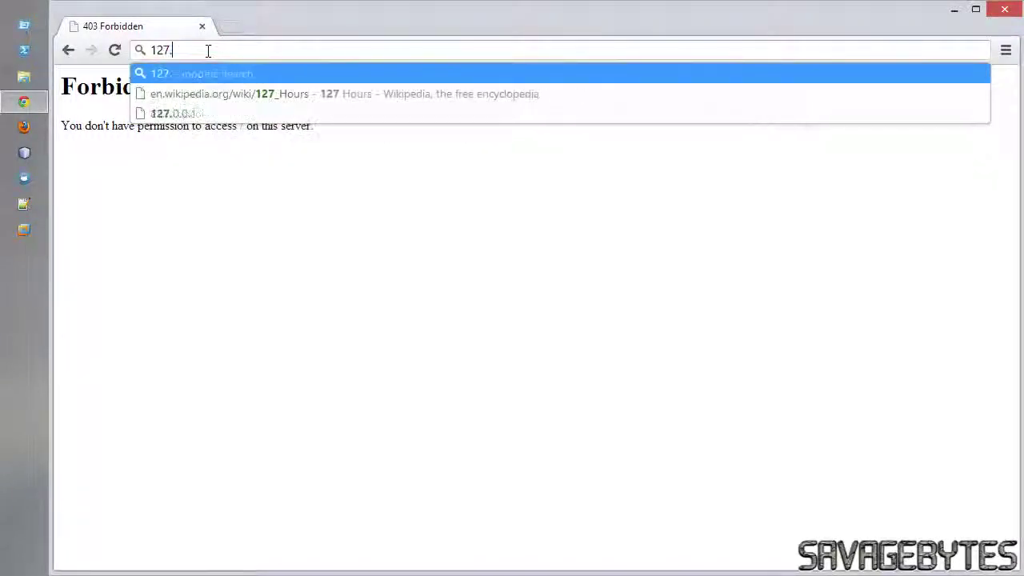
type("0.0.1")
key("Return")
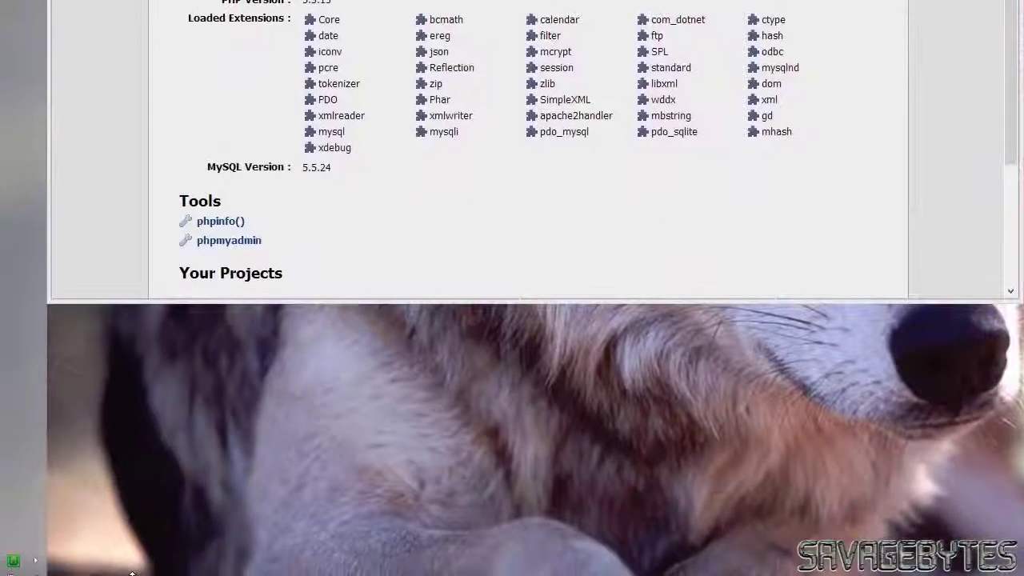
- Open Apache's httpd.conf configuration file from WampServer
left_click(13, 560)
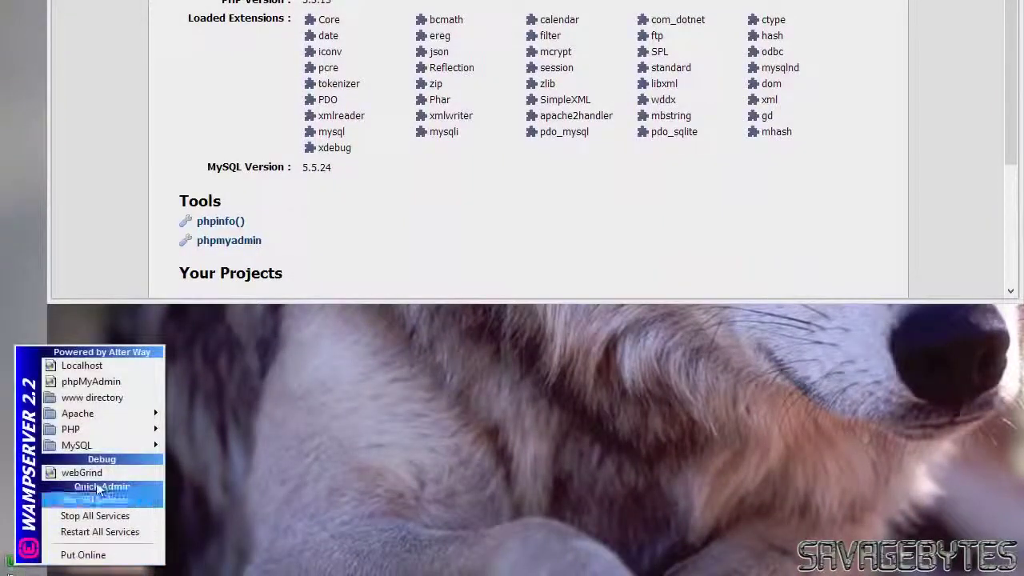
mouse_move(127, 416)
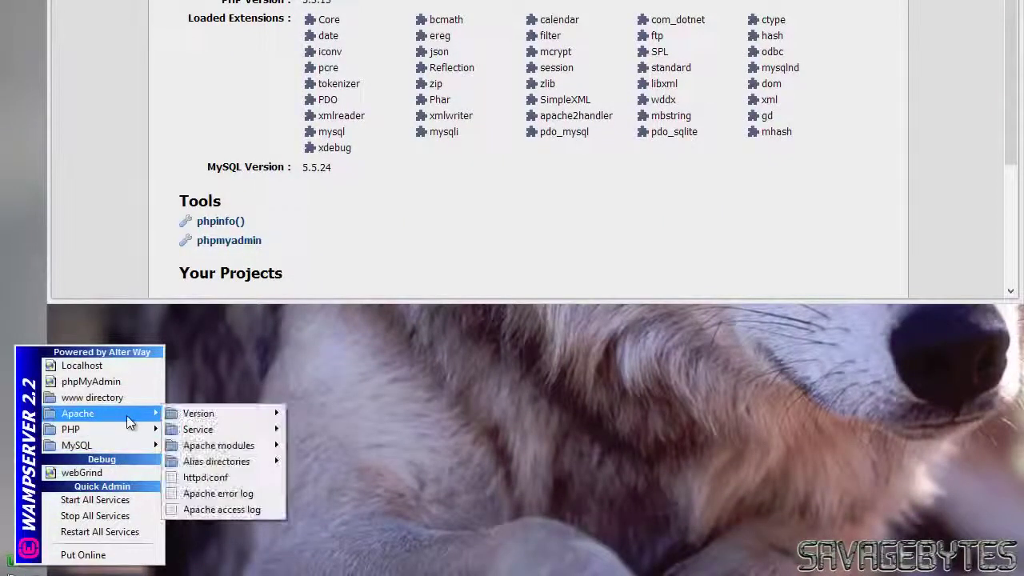
left_click(204, 477)
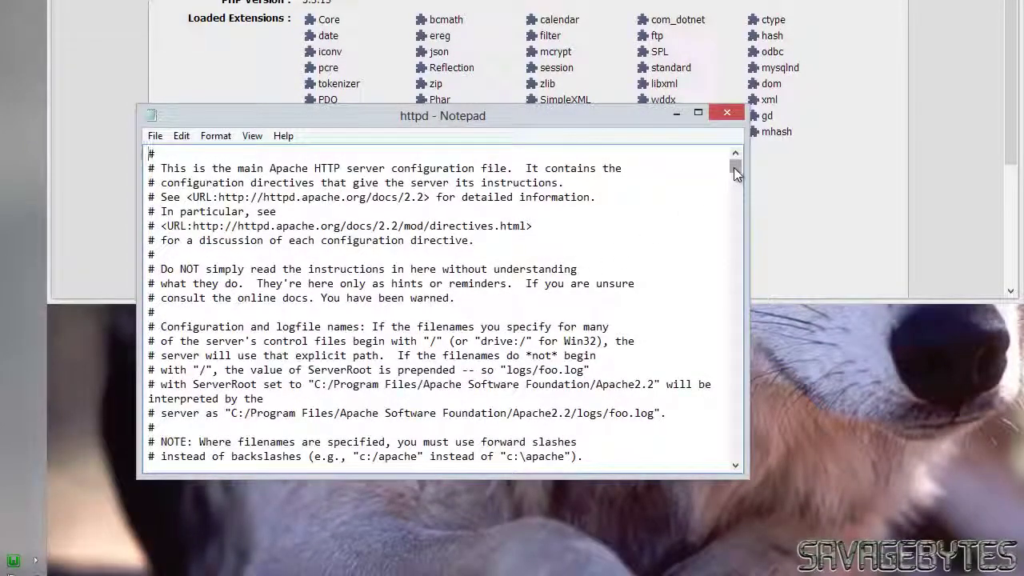
- In the <Directory "c:/wamp/www/"> section, change the "Deny from all" line to "Allow from all"
left_click(653, 169)
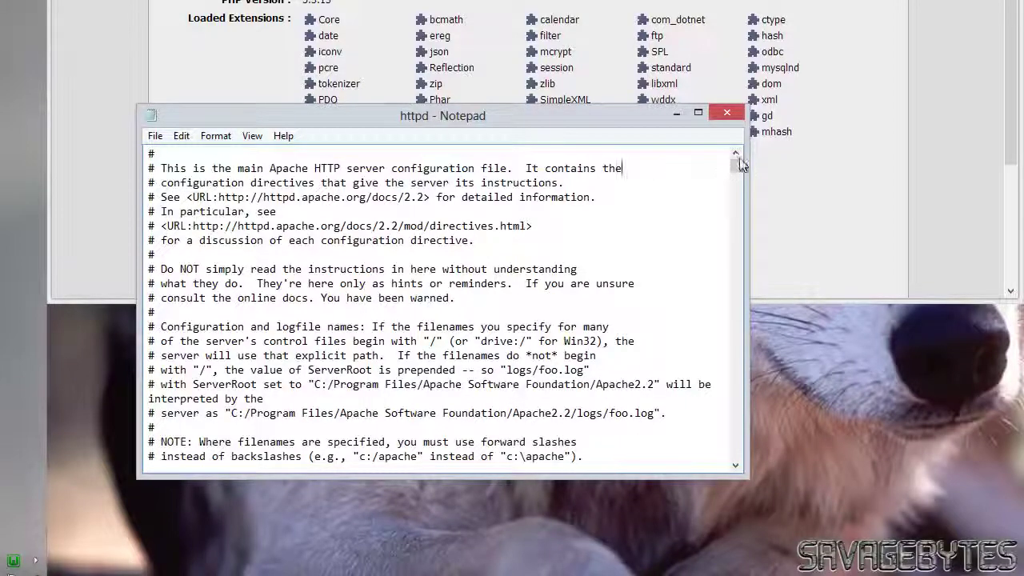
left_click_drag(736, 164, 730, 292)
left_click(317, 211)
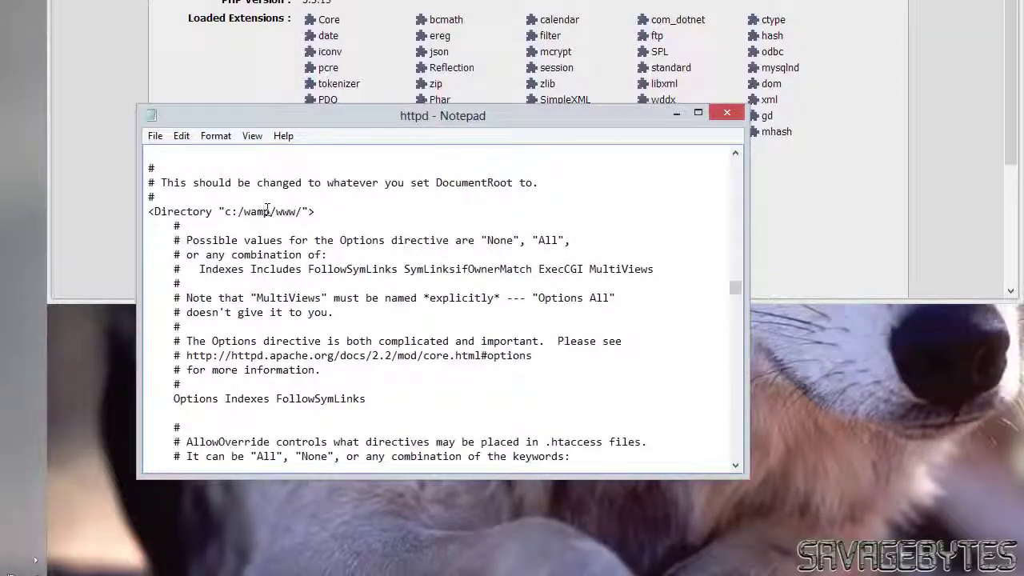
left_click_drag(318, 211, 147, 210)
scroll(273, 207, "down", 6)
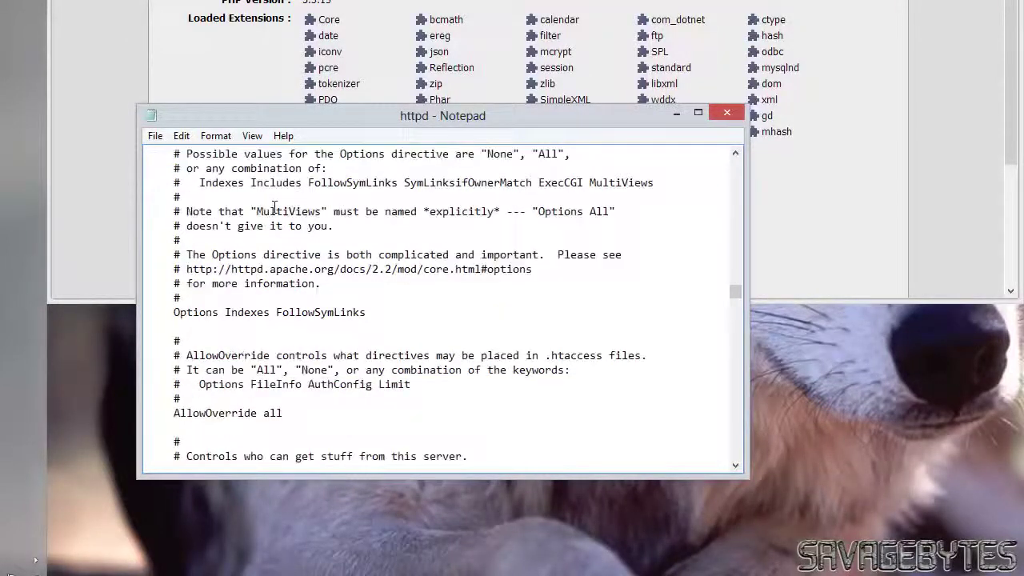
scroll(302, 209, "down", 1)
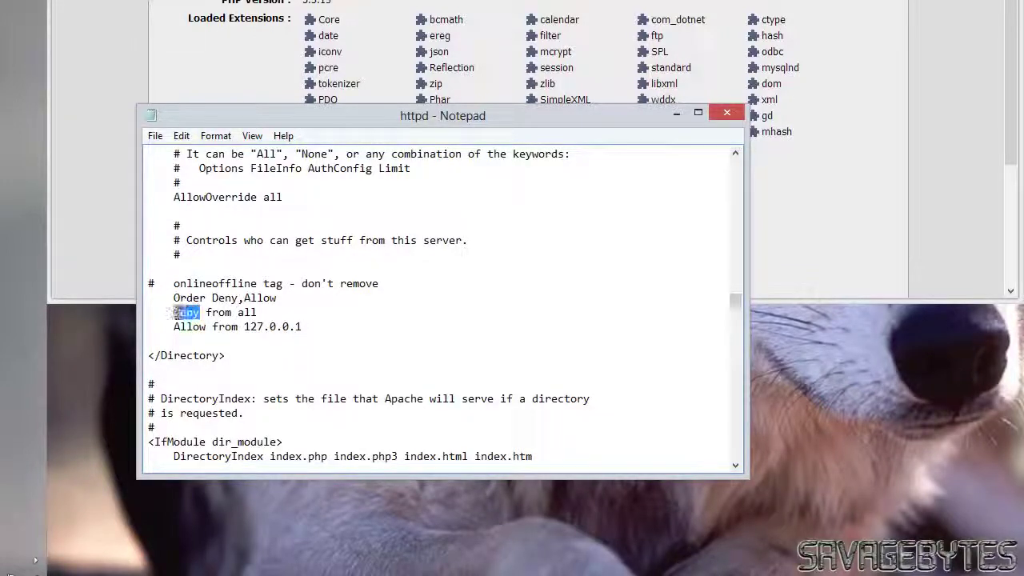
type("#")
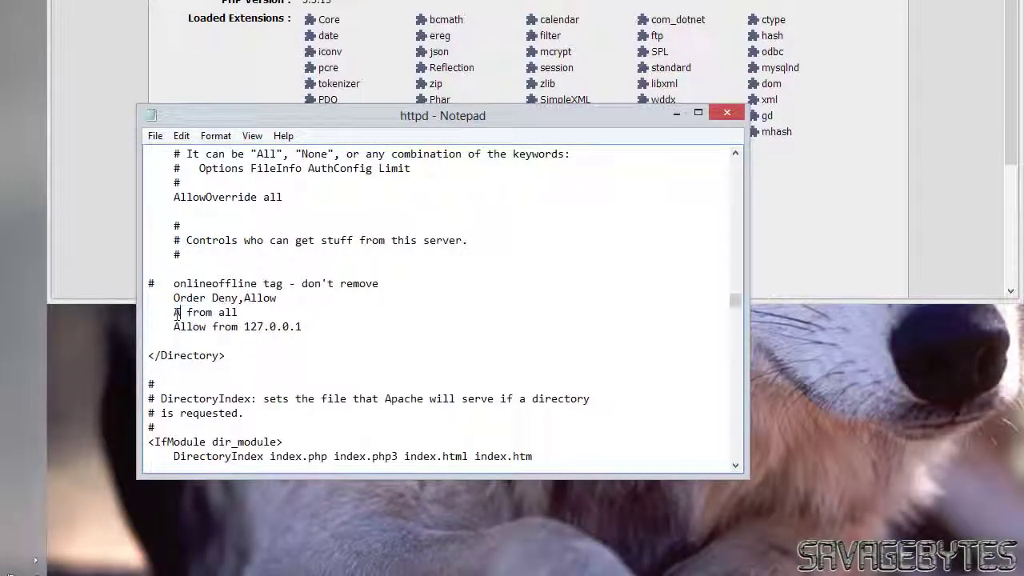
type("llow")
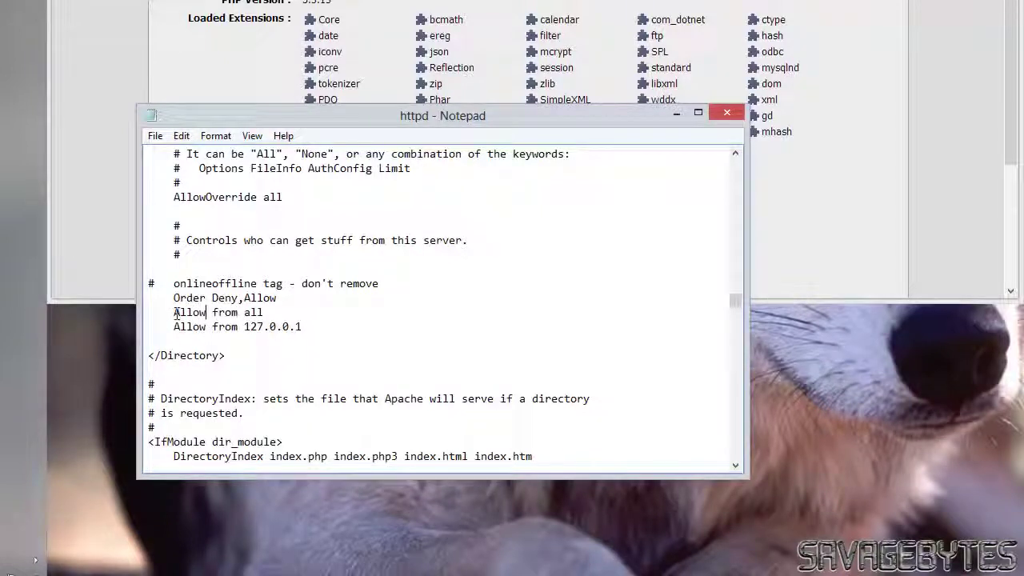
- Save the edited httpd configuration file and close it
left_click(155, 136)
left_click(182, 189)
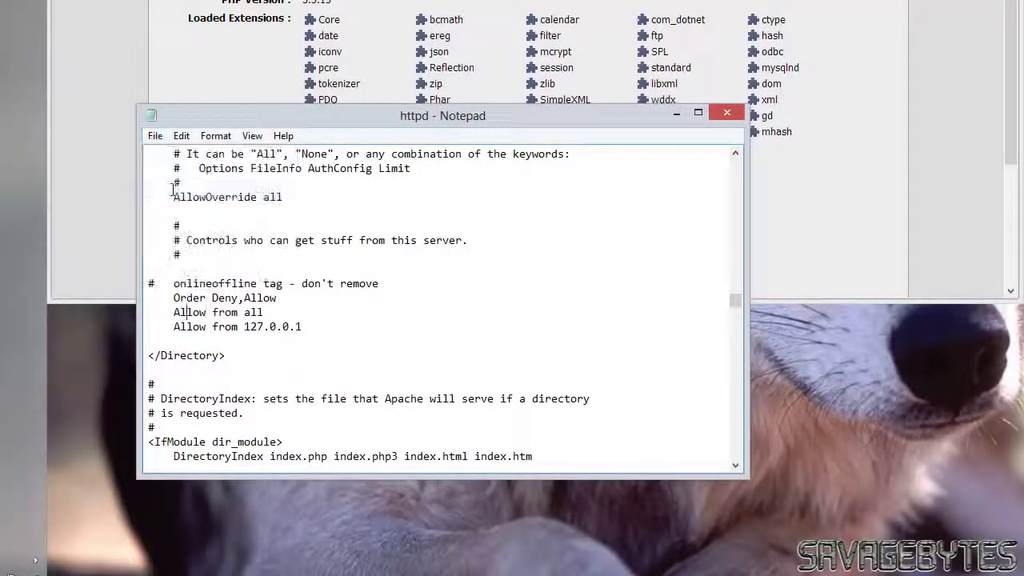
left_click(724, 114)
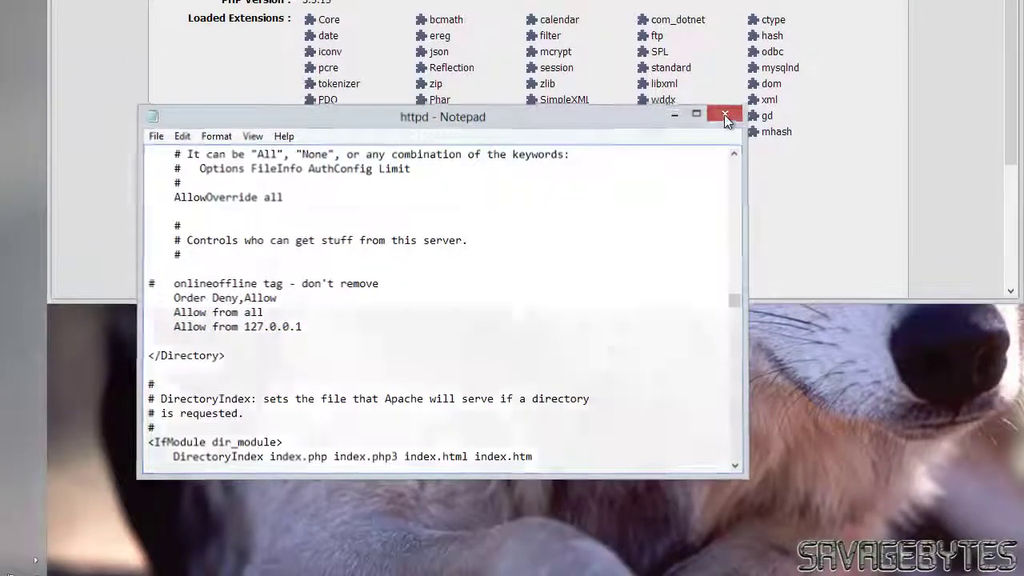
- Restart all WampServer services and check the server's status in the system tray
left_click(34, 560)
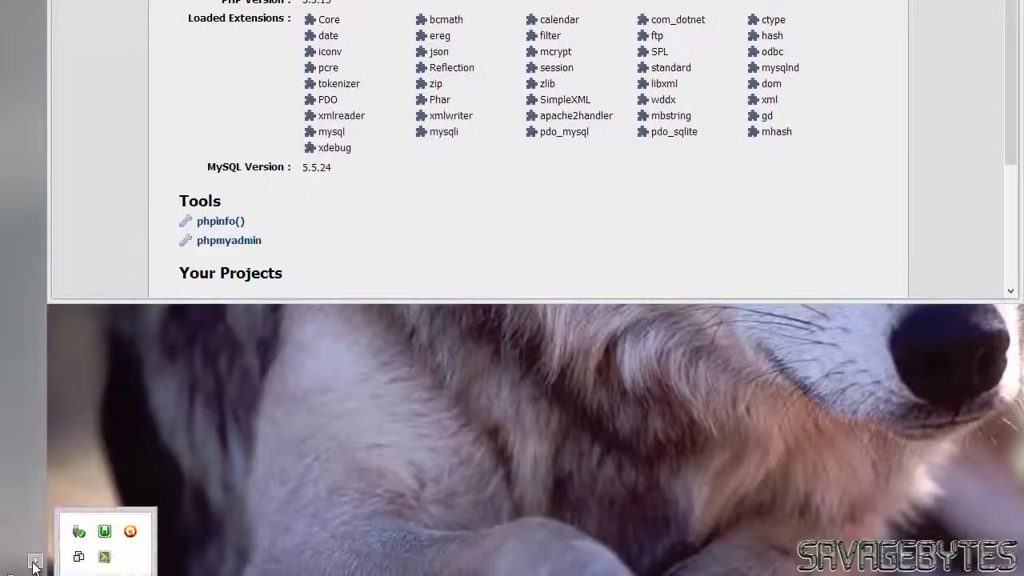
left_click(104, 533)
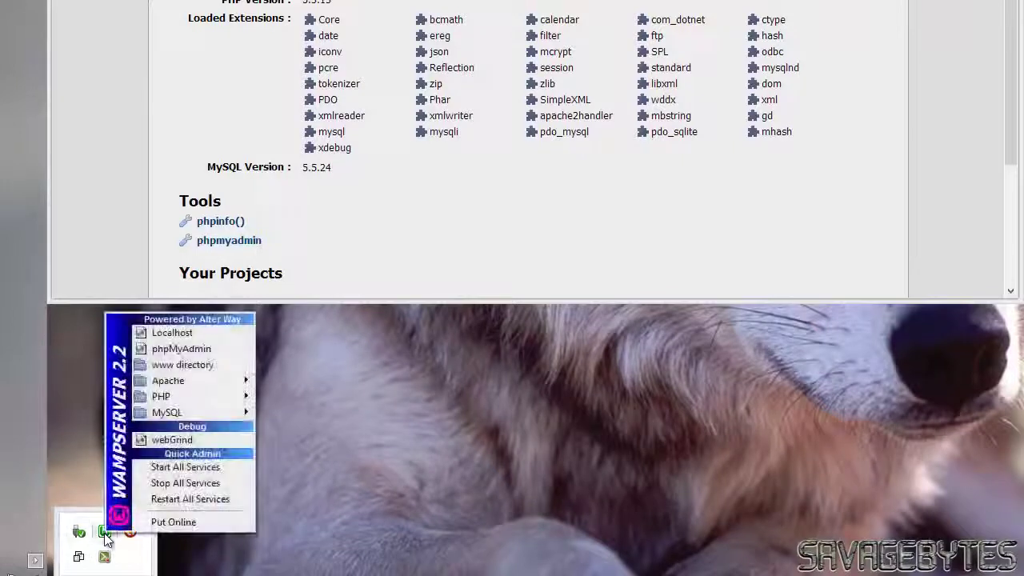
left_click(154, 499)
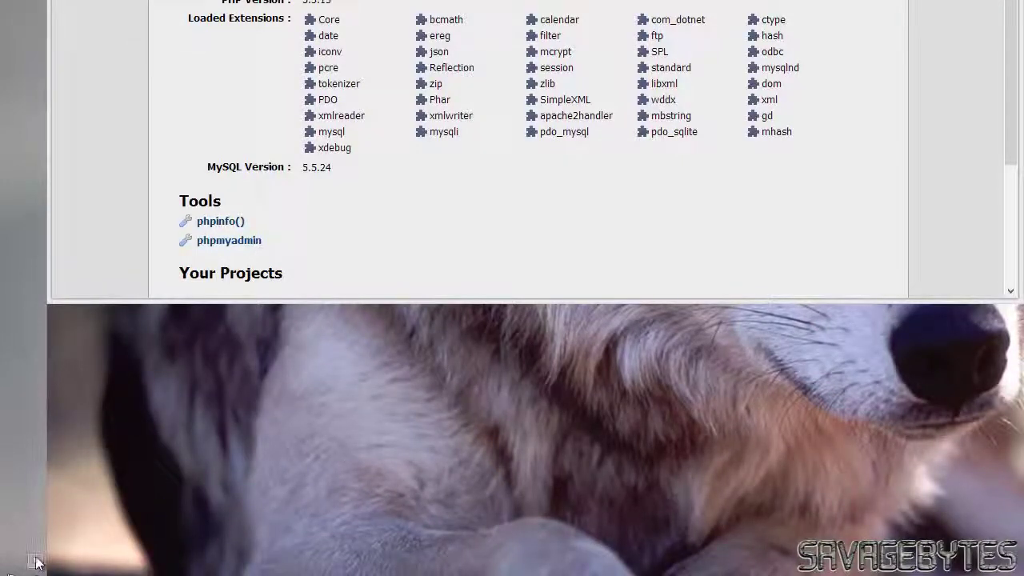
left_click(36, 560)
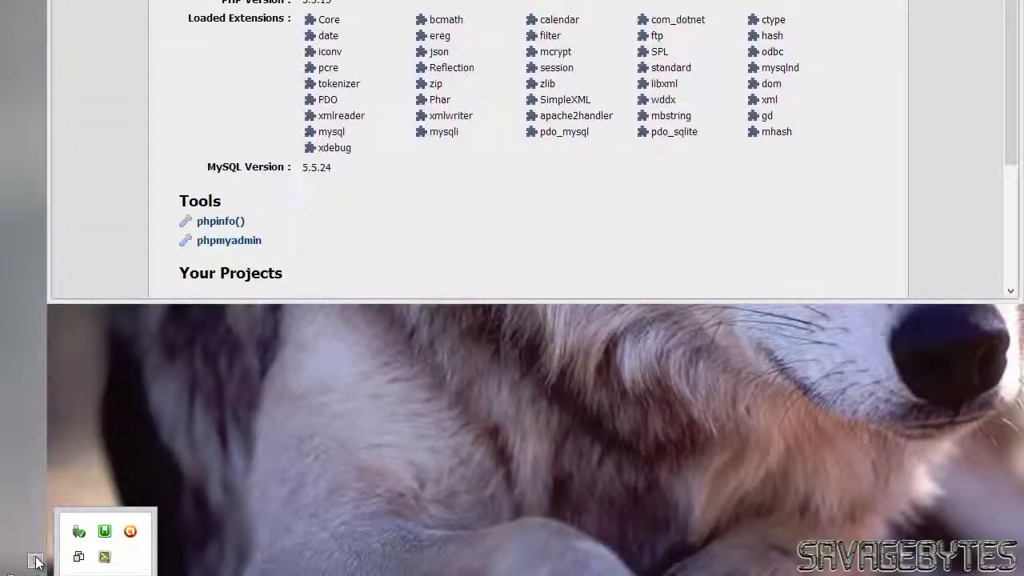
left_click(35, 562)
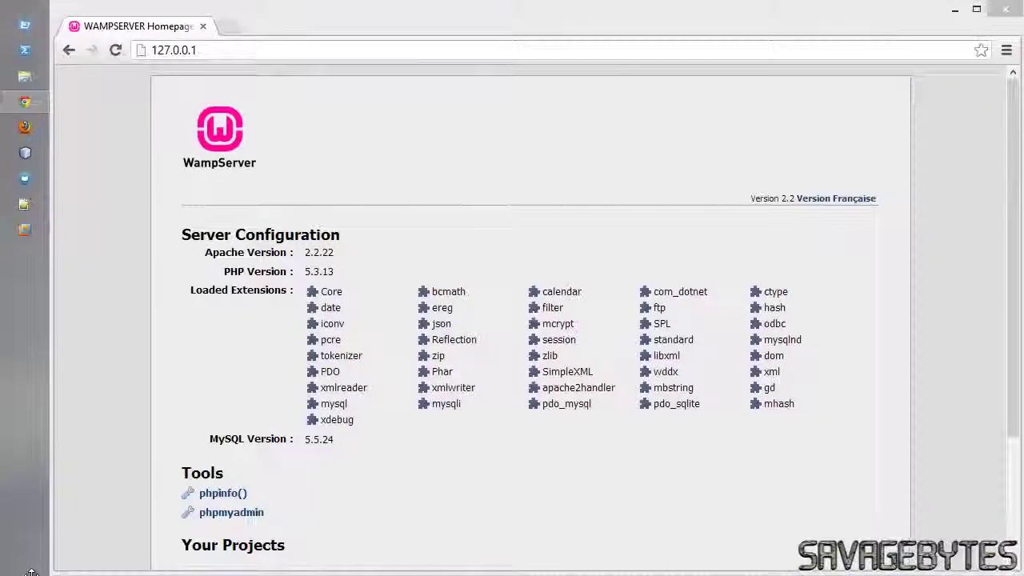
- Load localhost in the browser to check the WampServer home page
left_click(263, 50)
type("localhost")
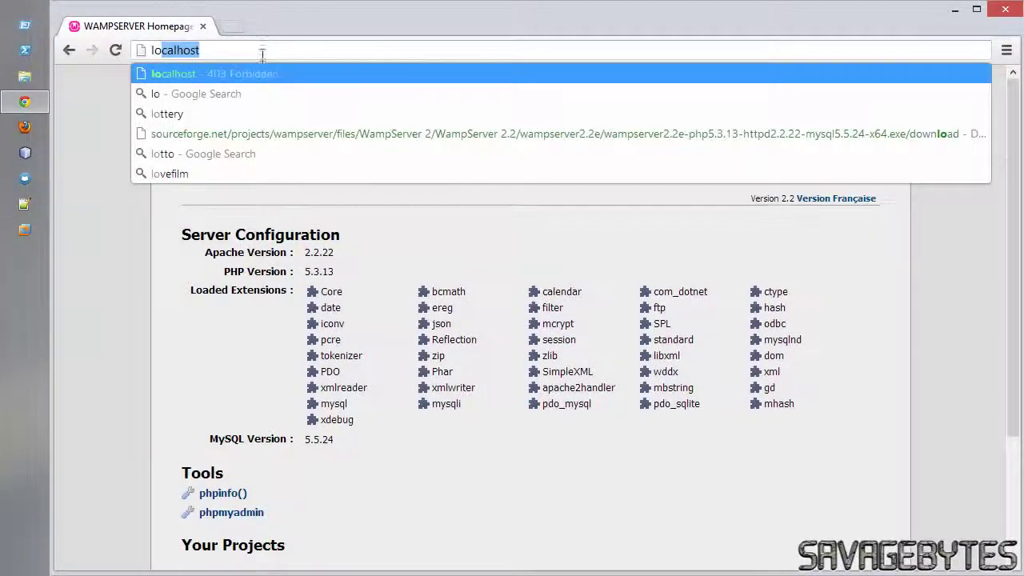
key("Return")
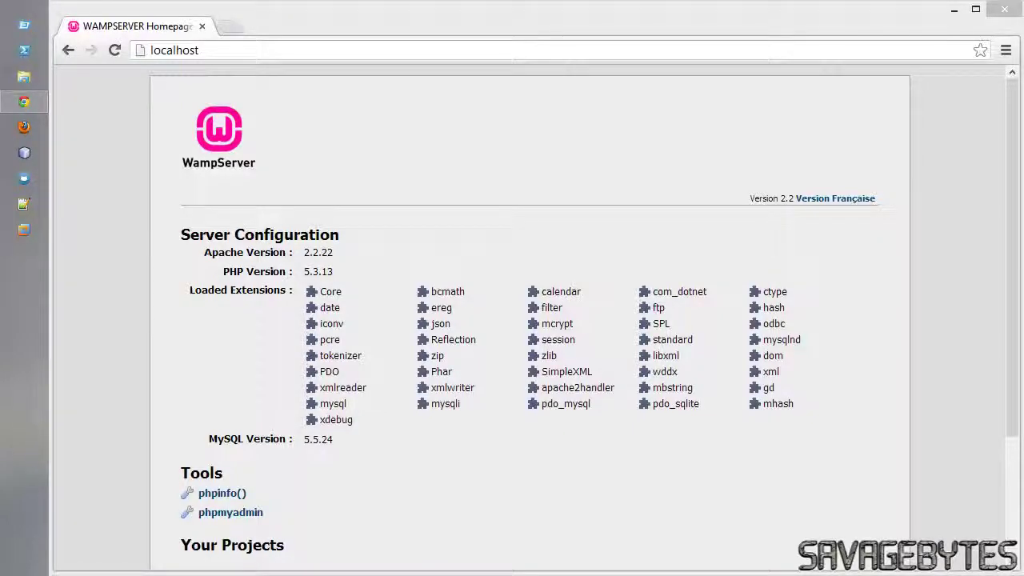
- Create a folder named "websites" at the root of Local Disk (C:) in File Explorer
left_click(24, 76)
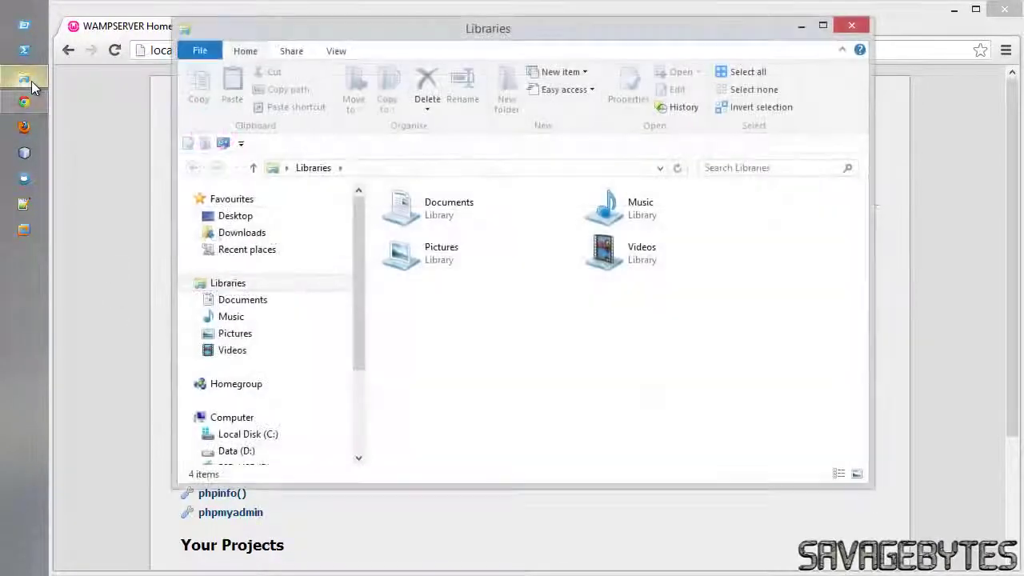
left_click(245, 438)
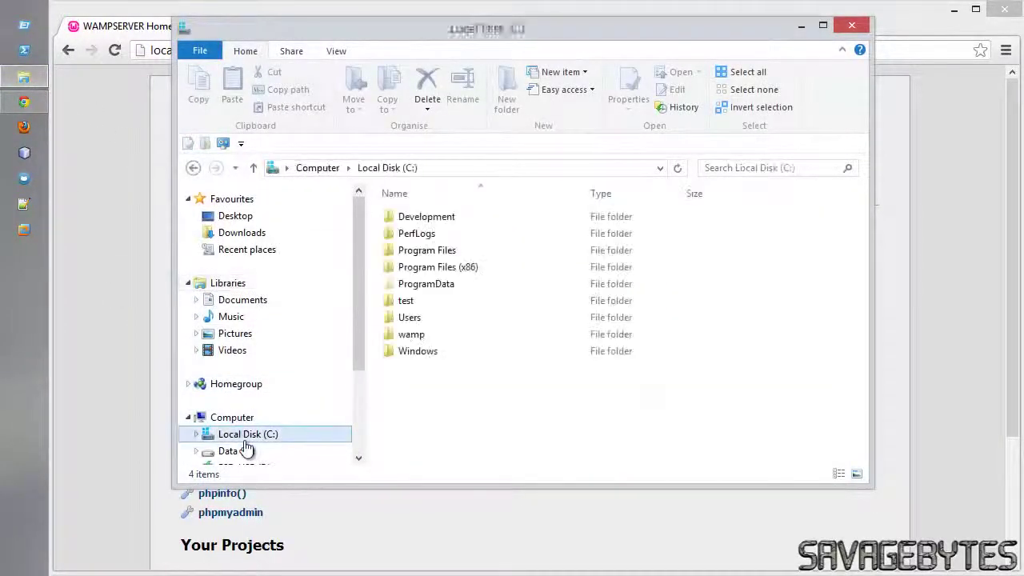
right_click(402, 367)
mouse_move(468, 530)
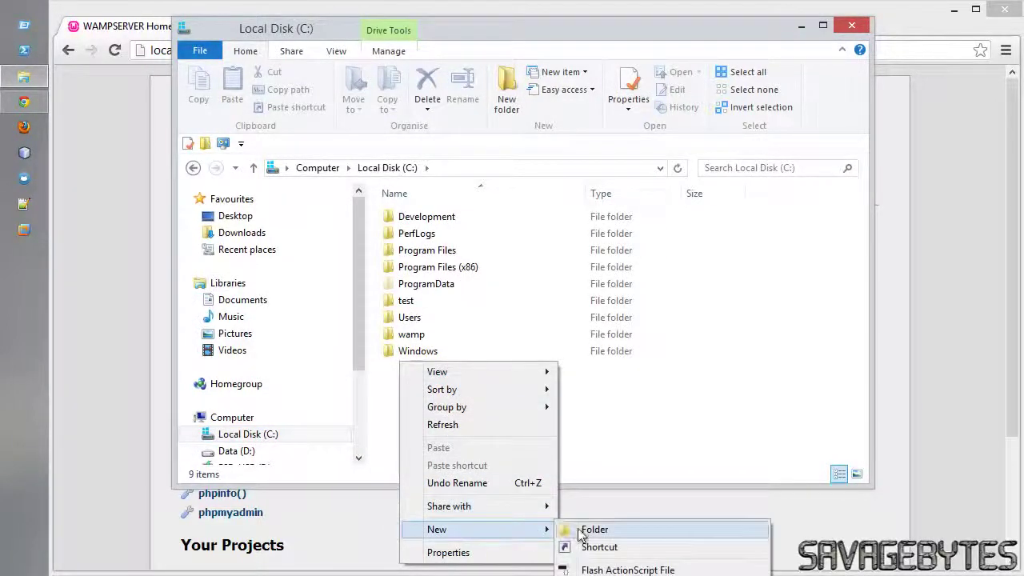
left_click(581, 531)
type("we")
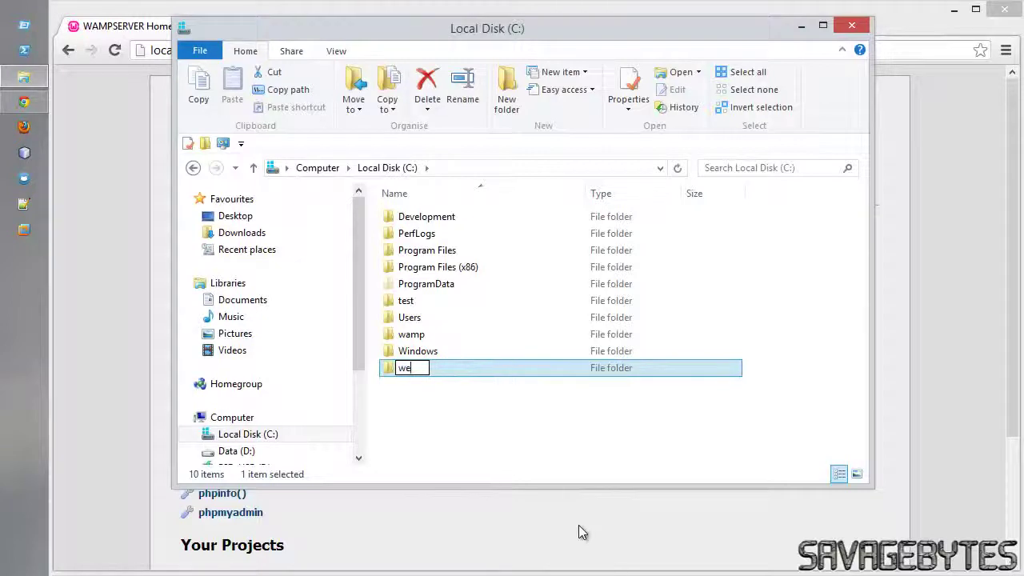
key("Return")
- Open the websites folder and create a subfolder named "test" inside it
key("Return")
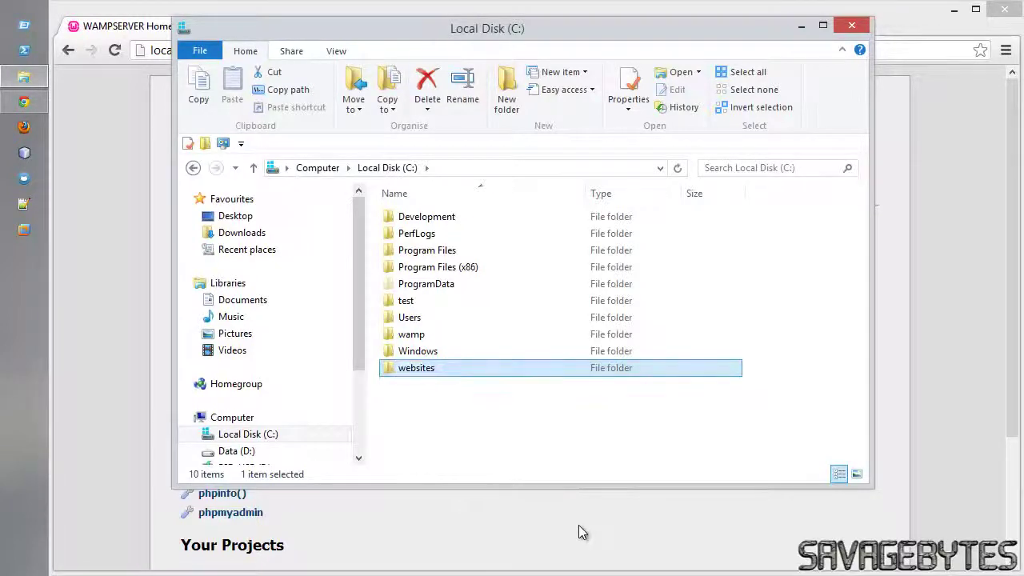
right_click(437, 224)
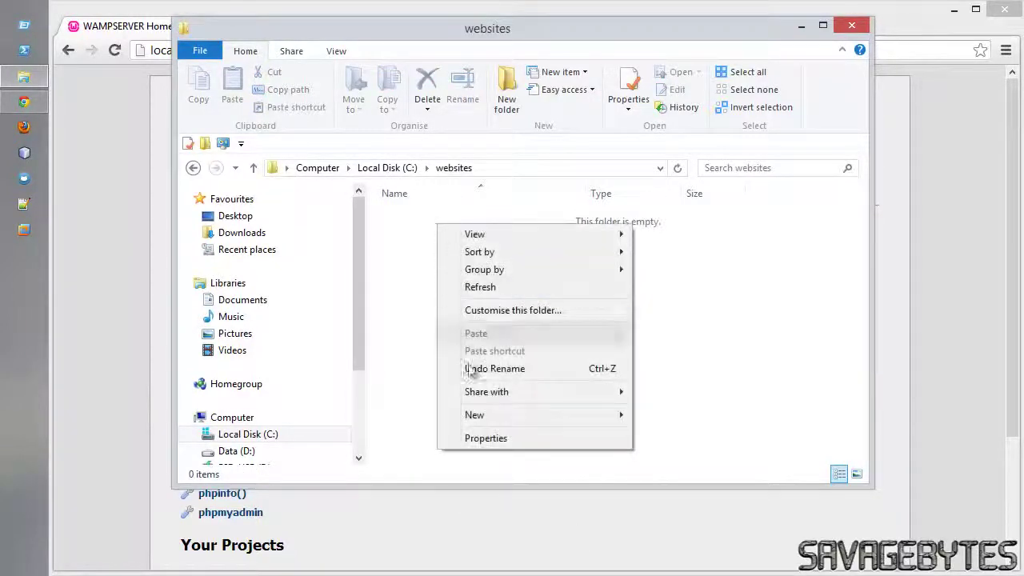
mouse_move(487, 413)
left_click(659, 418)
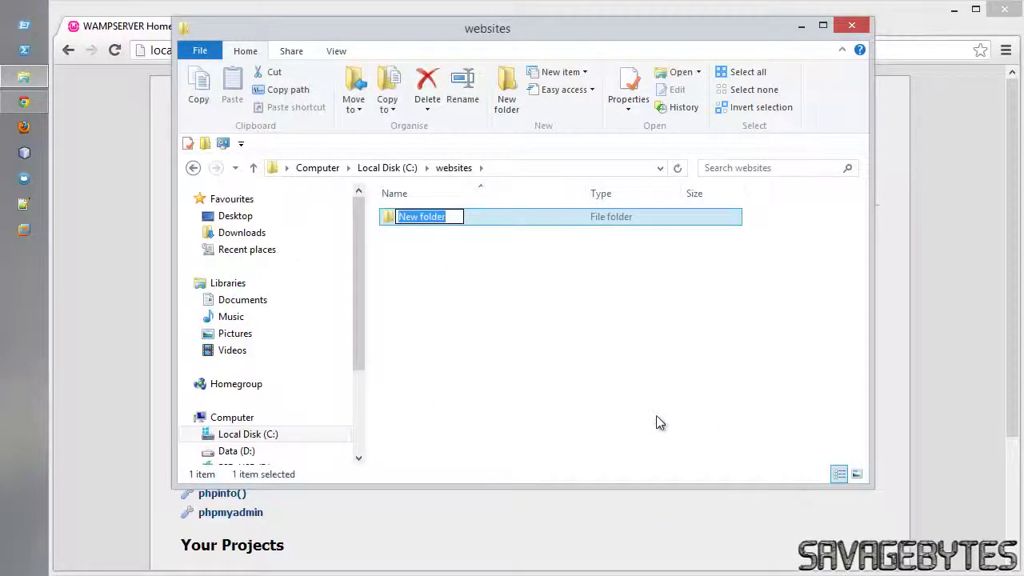
type("test")
key("Return")
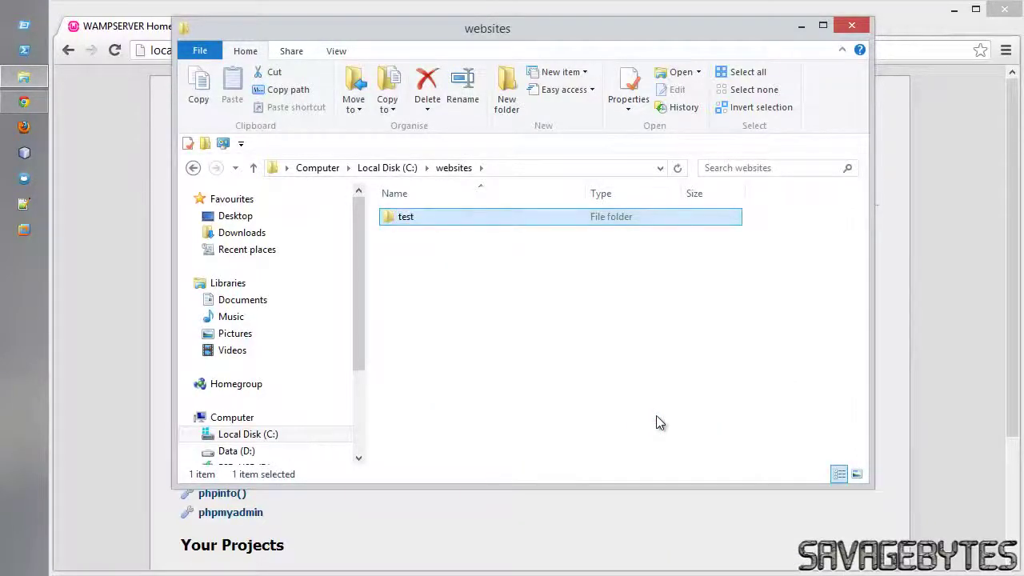
- Open the test folder and create a subfolder named "public" inside it
key("Return")
right_click(492, 276)
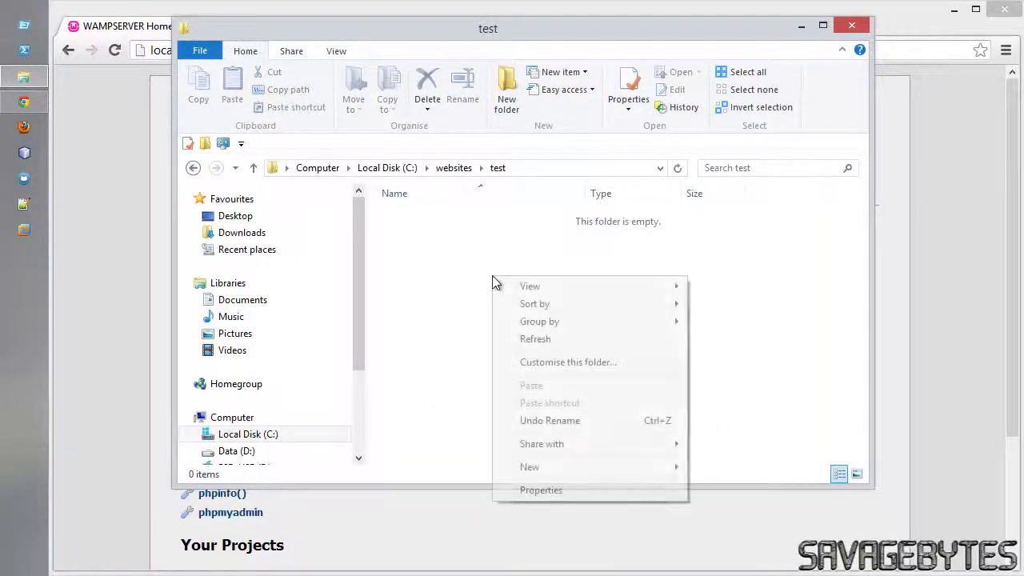
mouse_move(599, 470)
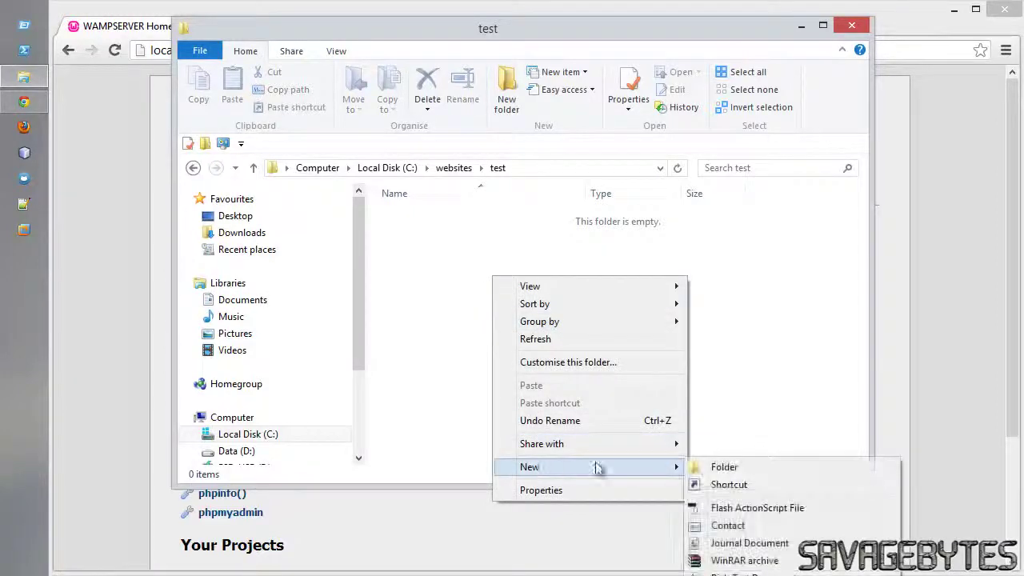
left_click(705, 468)
type("public")
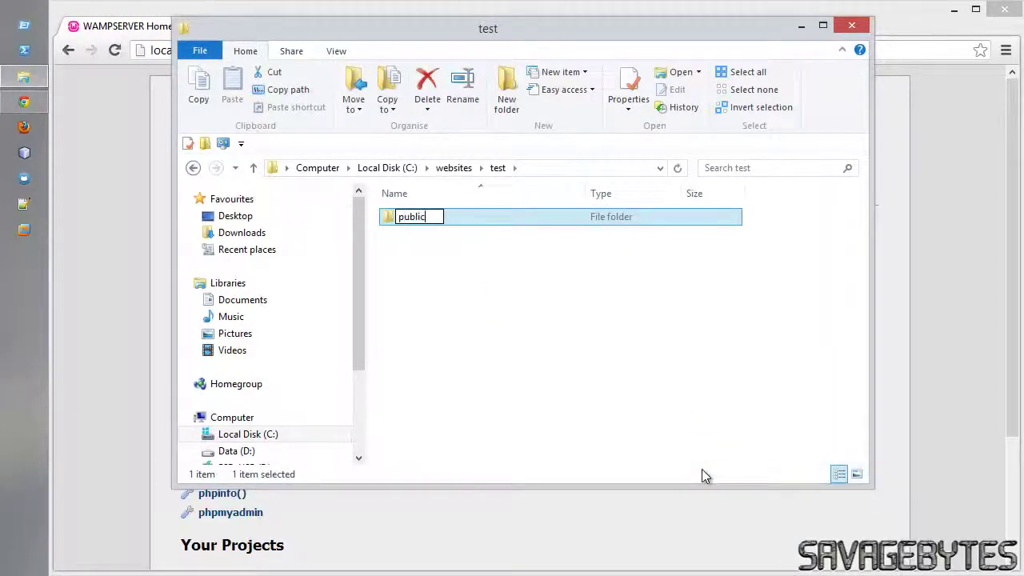
key("Return")
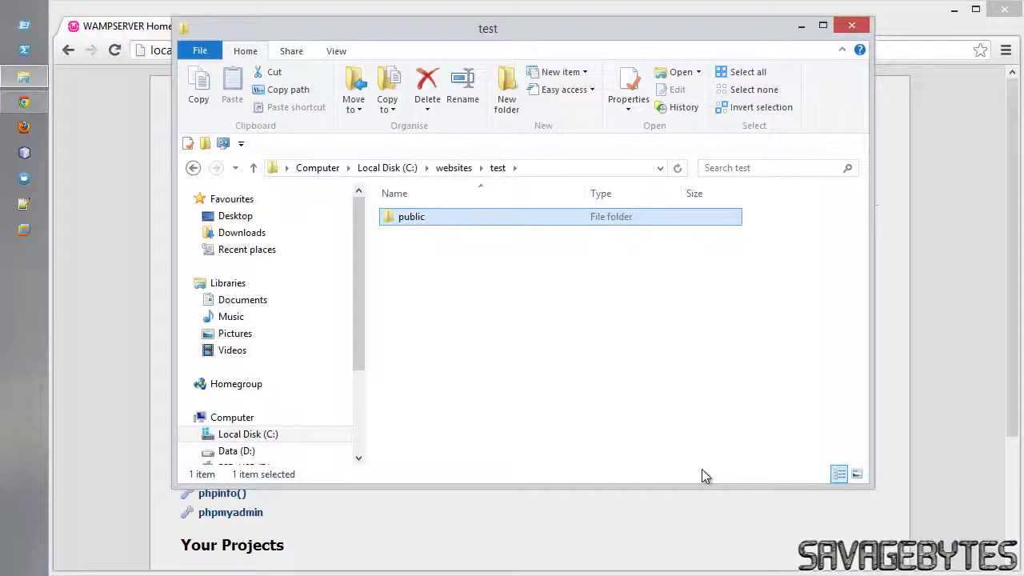
left_click(663, 403)
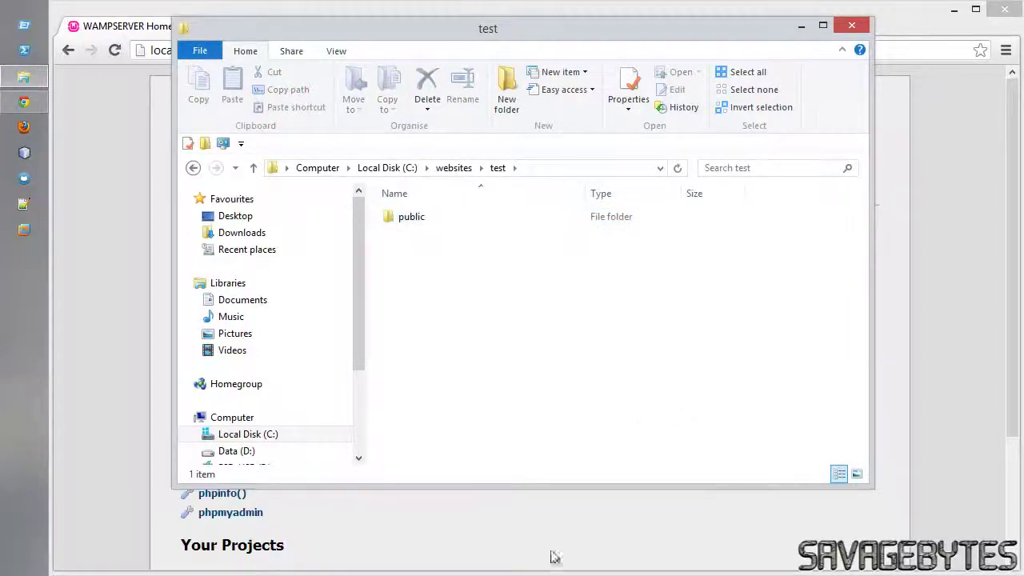
- Open the hosts file in C:\Windows\System32\Drivers\etc for editing with Notepad++
left_click(252, 436)
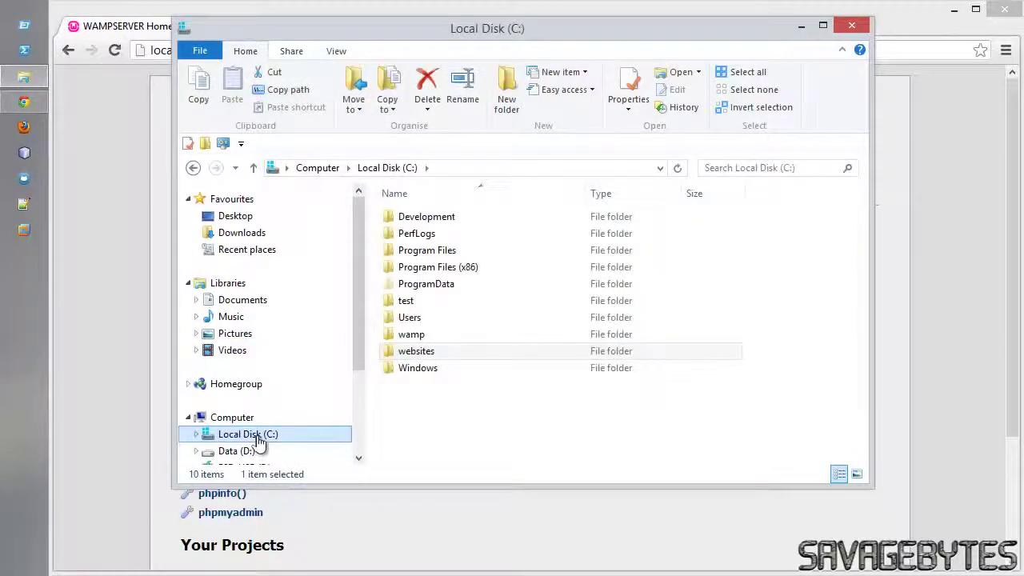
double_click(401, 372)
scroll(406, 383, "down", 13)
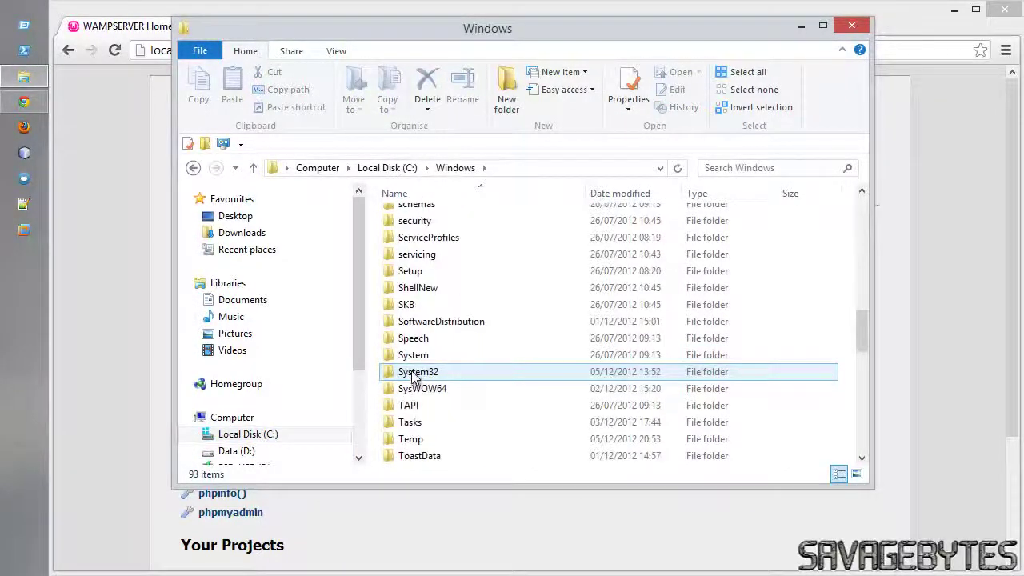
double_click(413, 374)
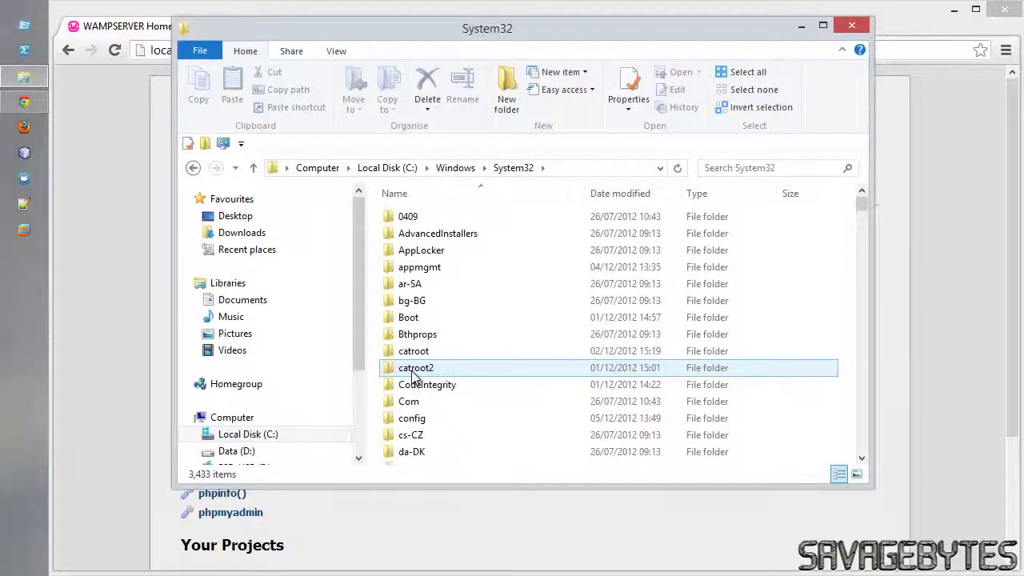
scroll(414, 377, "down", 3)
left_click(415, 361)
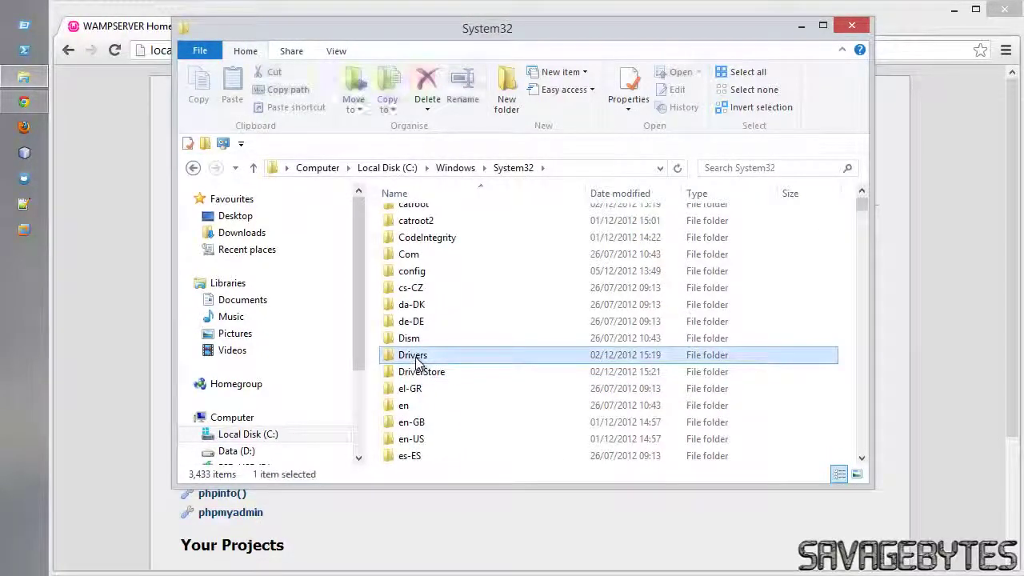
double_click(416, 362)
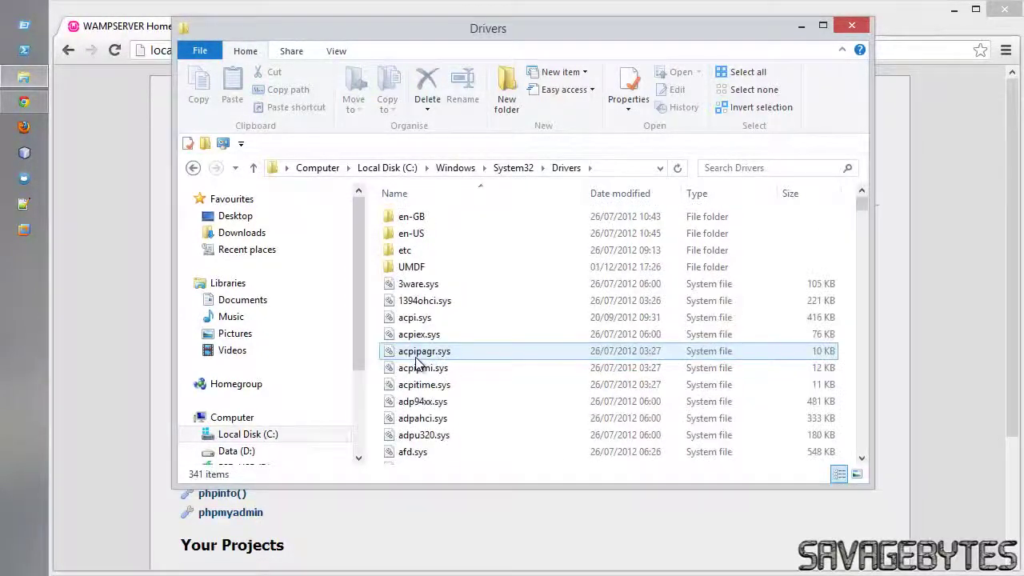
double_click(410, 256)
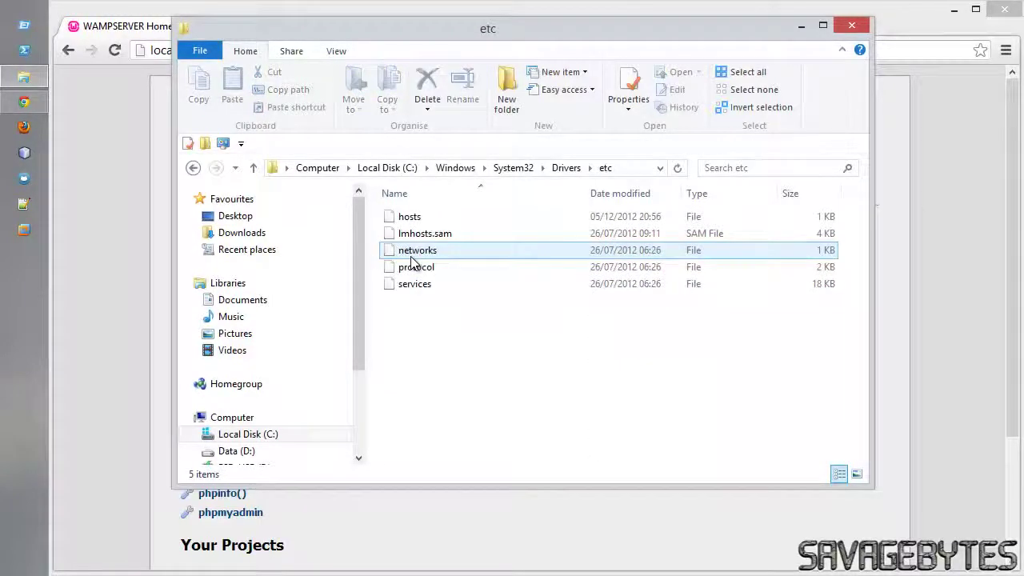
left_click(409, 217)
right_click(410, 221)
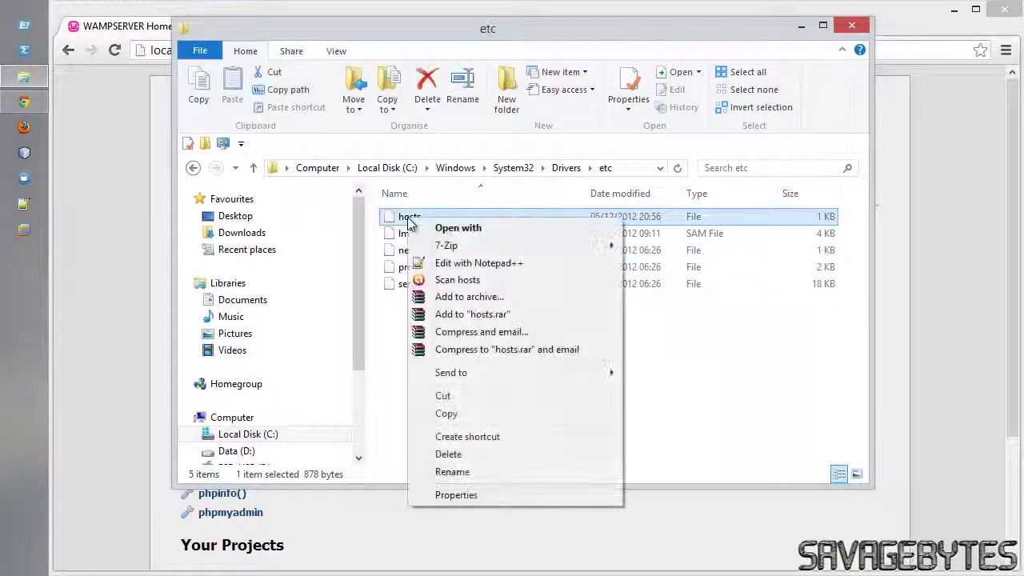
left_click(424, 265)
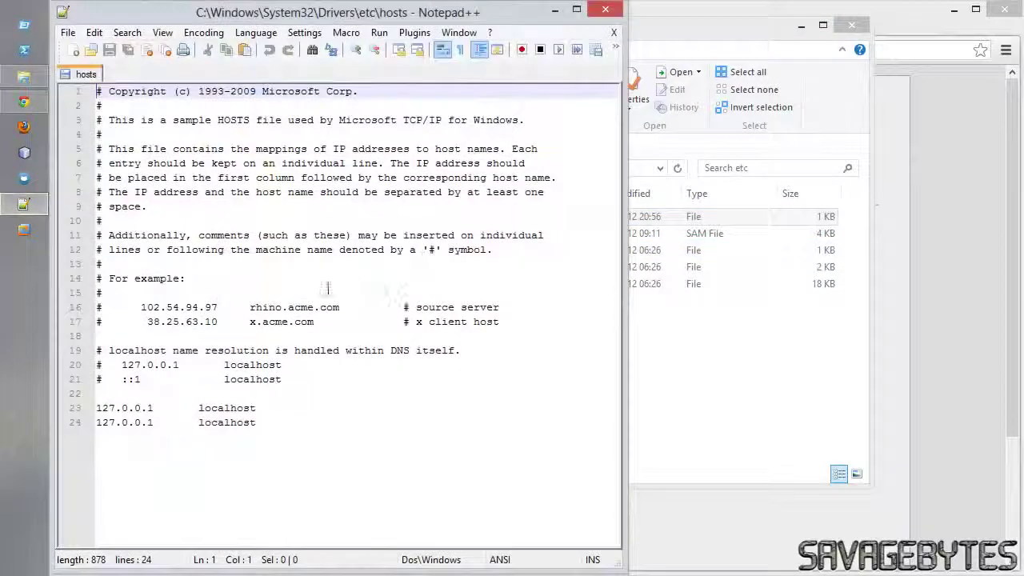
- Change the host name of the last 127.0.0.1 entry on line 24 to "test"
left_click(258, 422)
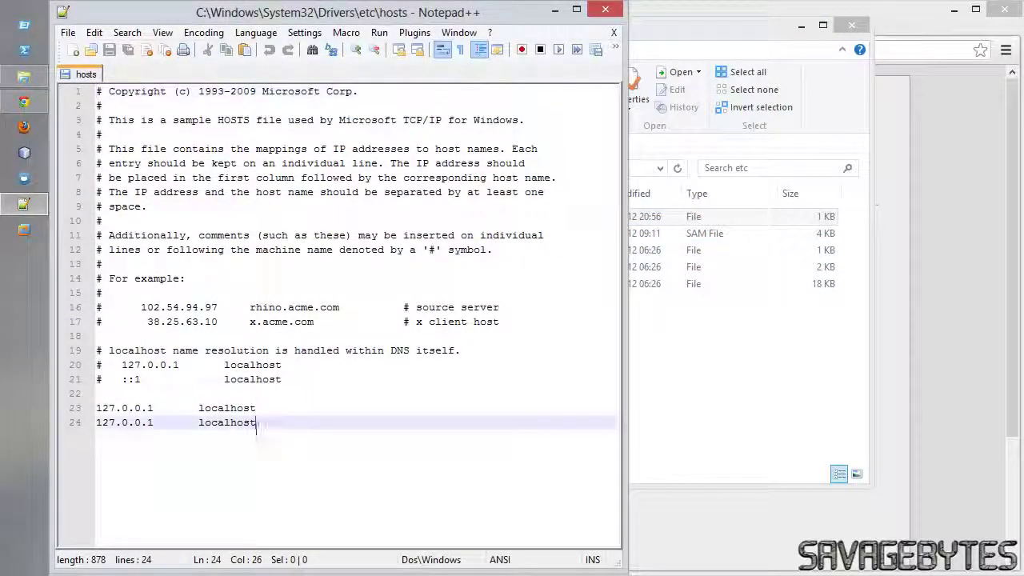
key("BackSpace")
key("BackSpace")
key("BackSpace")
key("BackSpace")
key("BackSpace")
key("BackSpace")
key("BackSpace")
key("BackSpace")
key("BackSpace")
key("BackSpace")
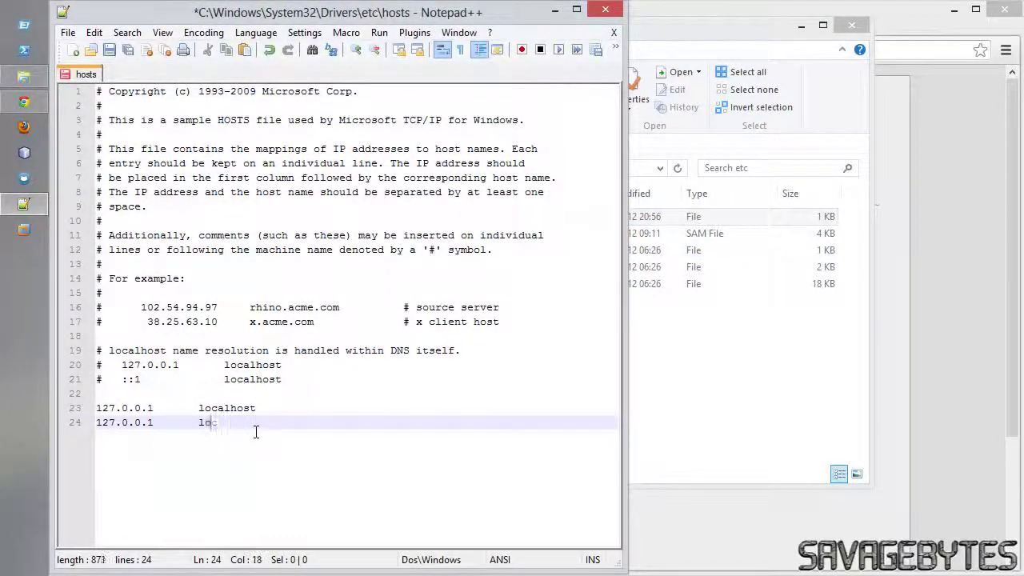
type("test")
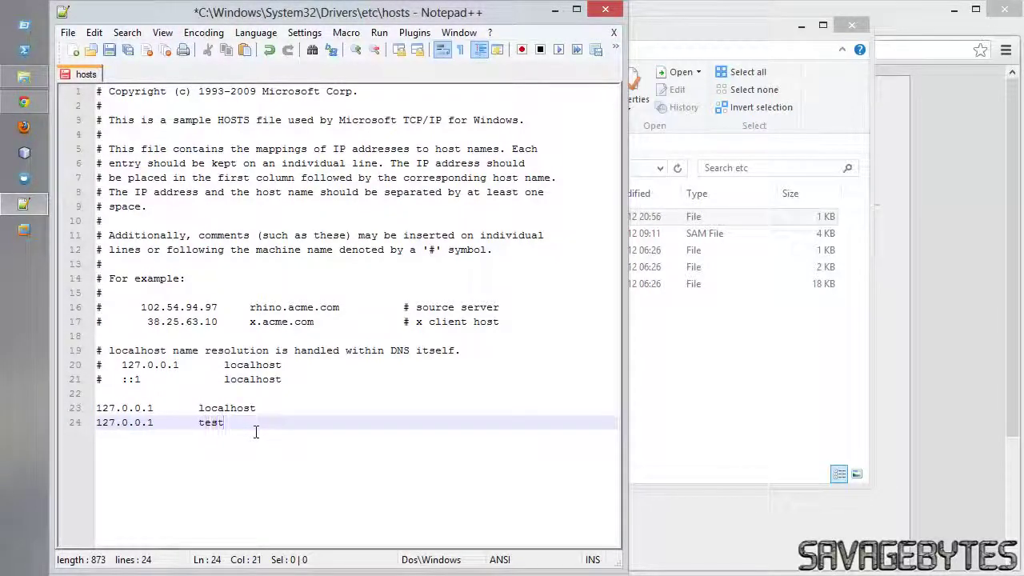
- Save the edited hosts file and minimize the editor
left_click(68, 34)
left_click(84, 106)
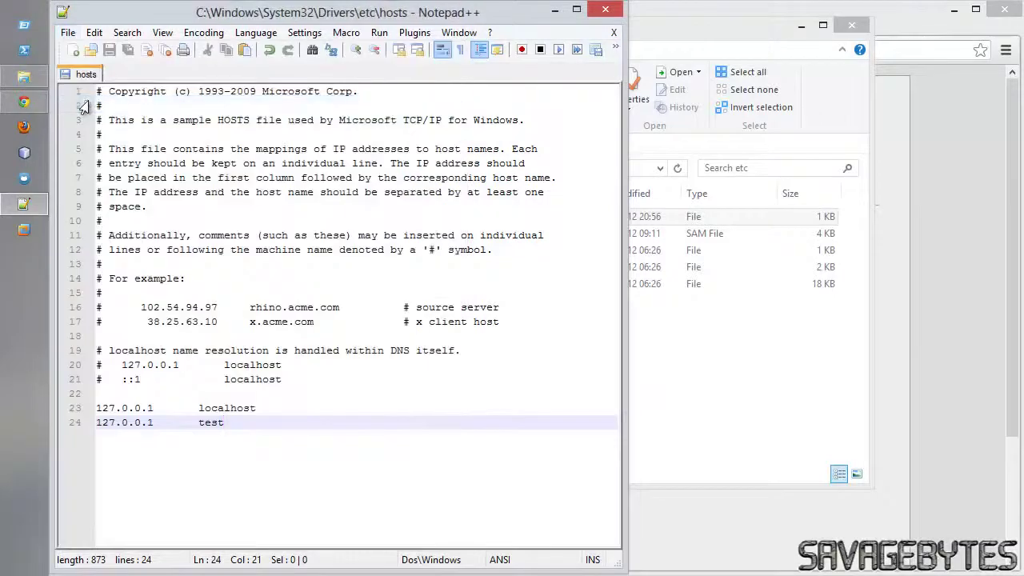
left_click(555, 11)
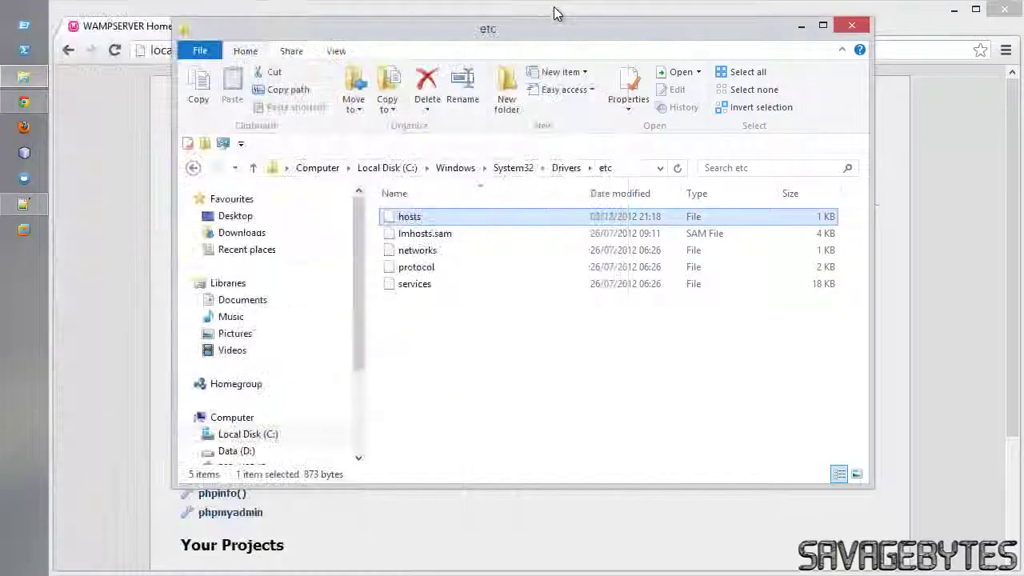
left_click(796, 28)
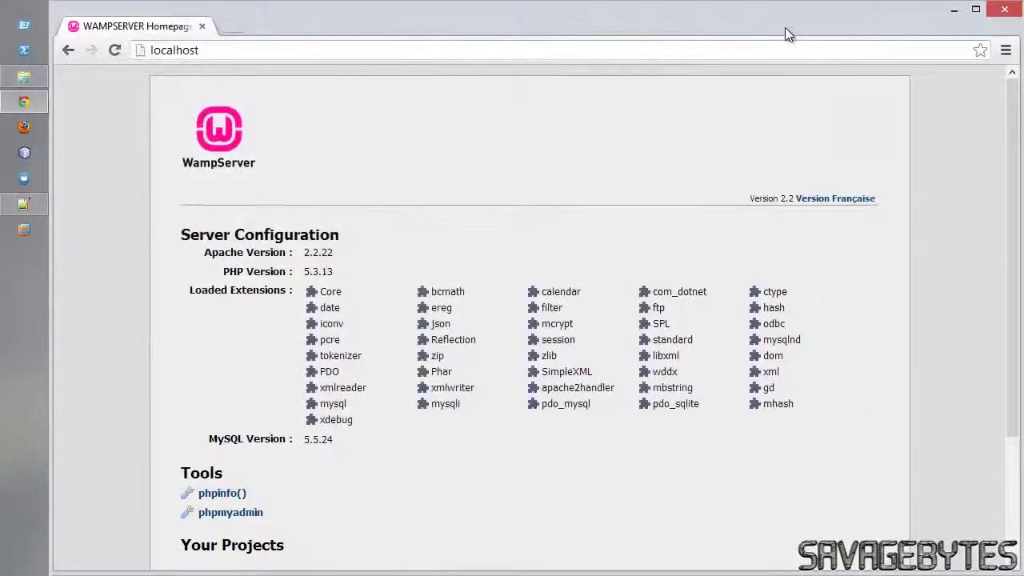
left_click(710, 50)
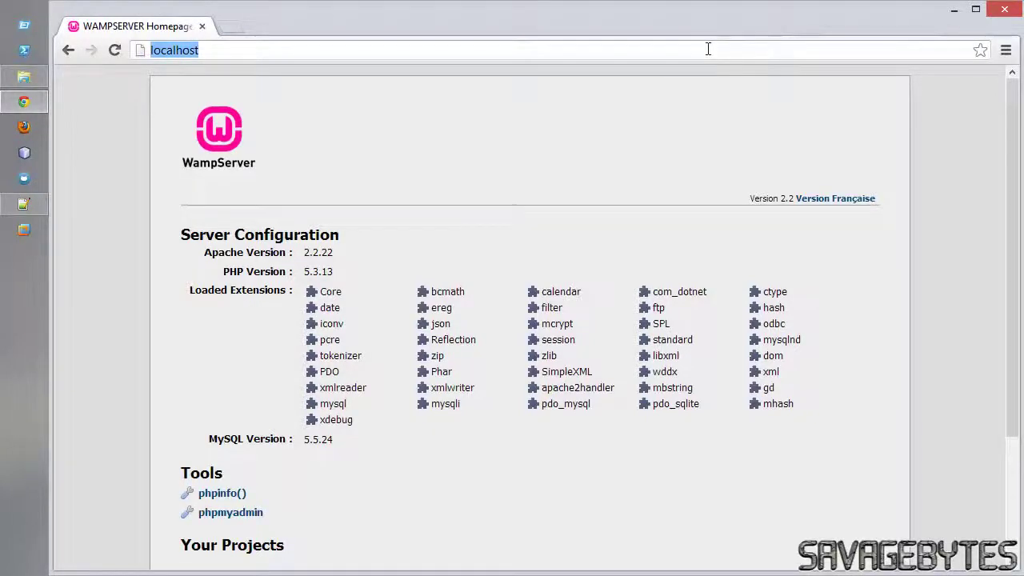
type("test")
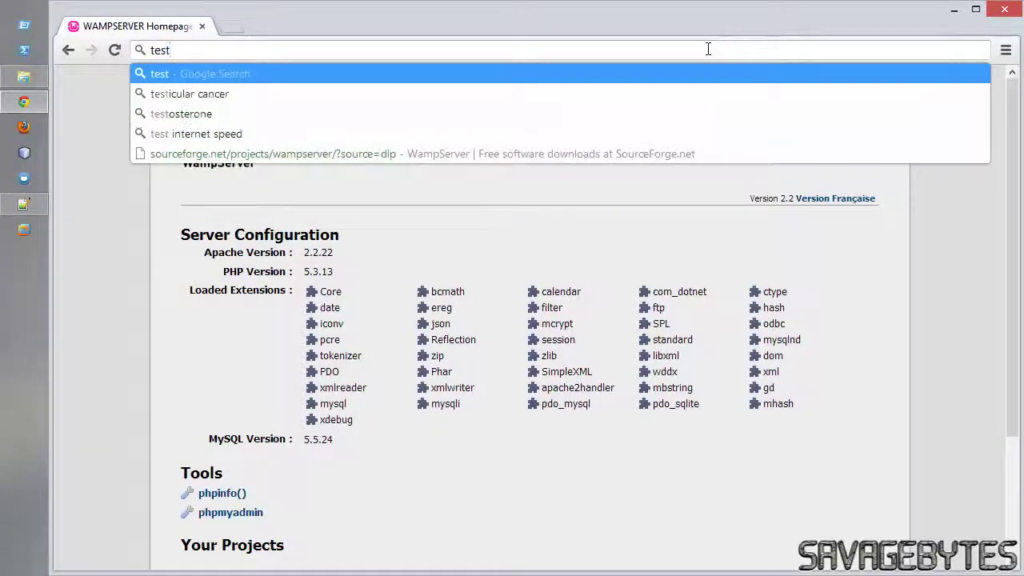
key("Return")
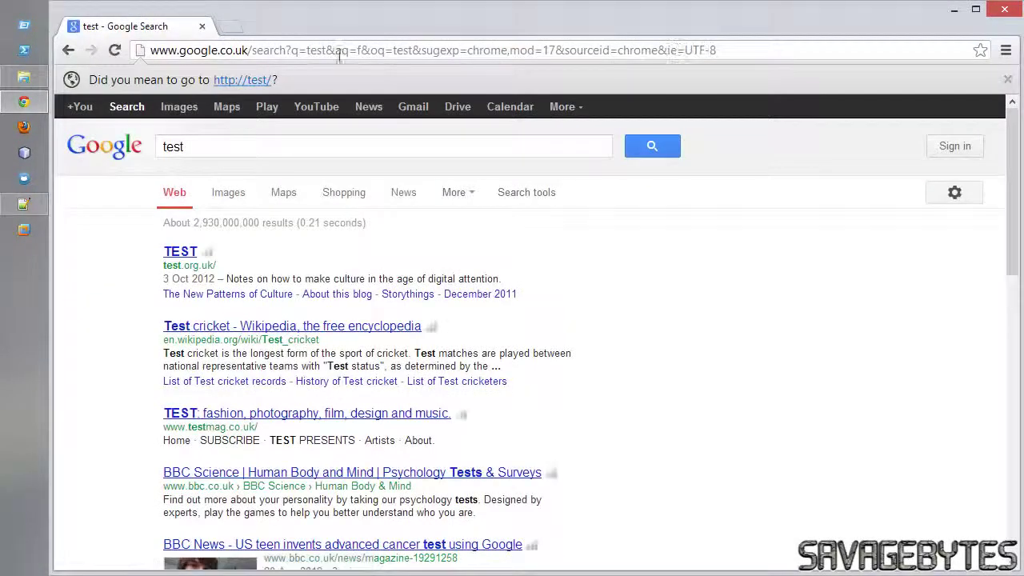
left_click(250, 81)
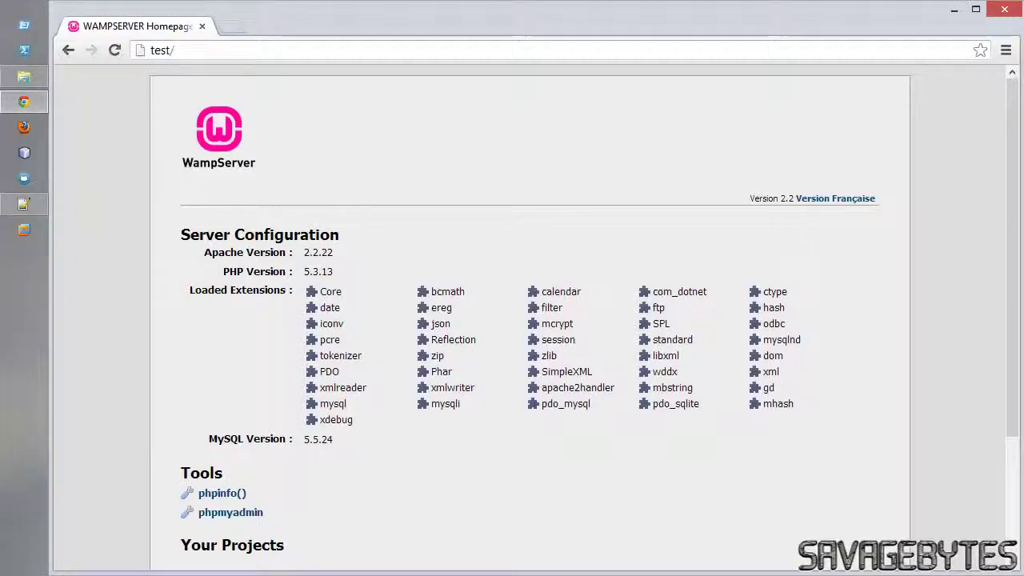
- Switch to Notepad++ and open httpd.conf from C:\wamp\bin\apache\apache2.2.22\conf
left_click(36, 212)
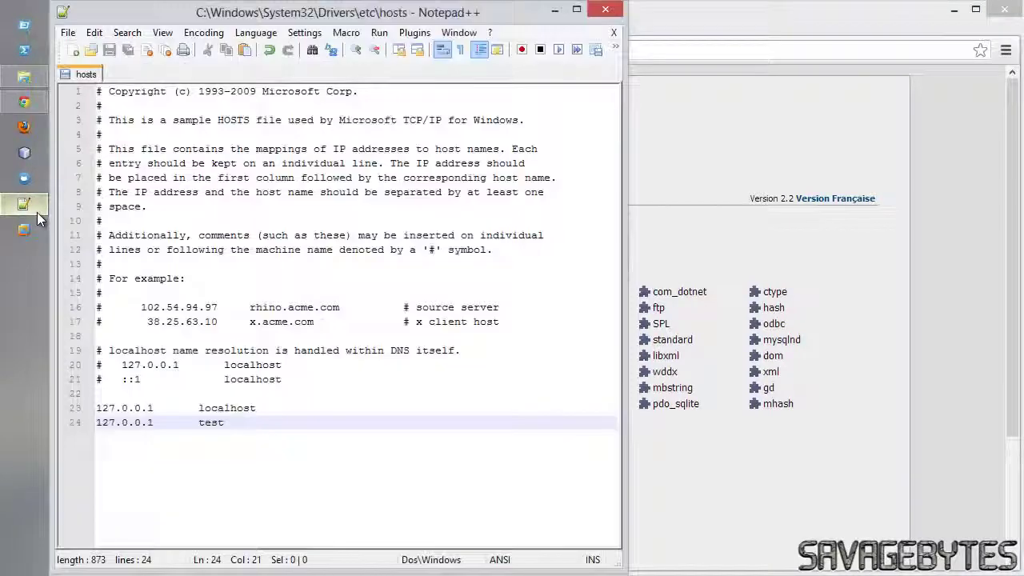
left_click(91, 52)
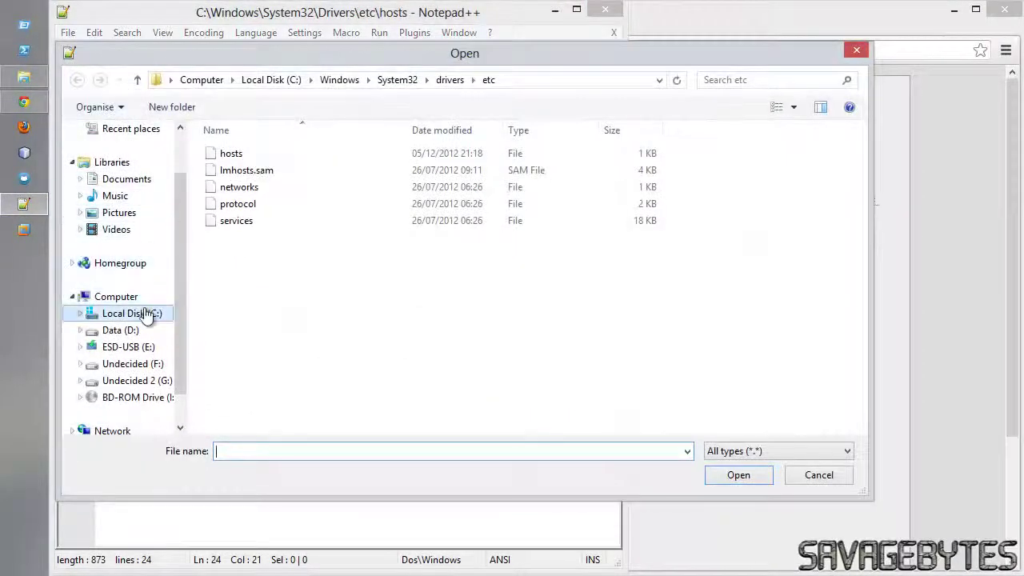
left_click(144, 315)
double_click(212, 272)
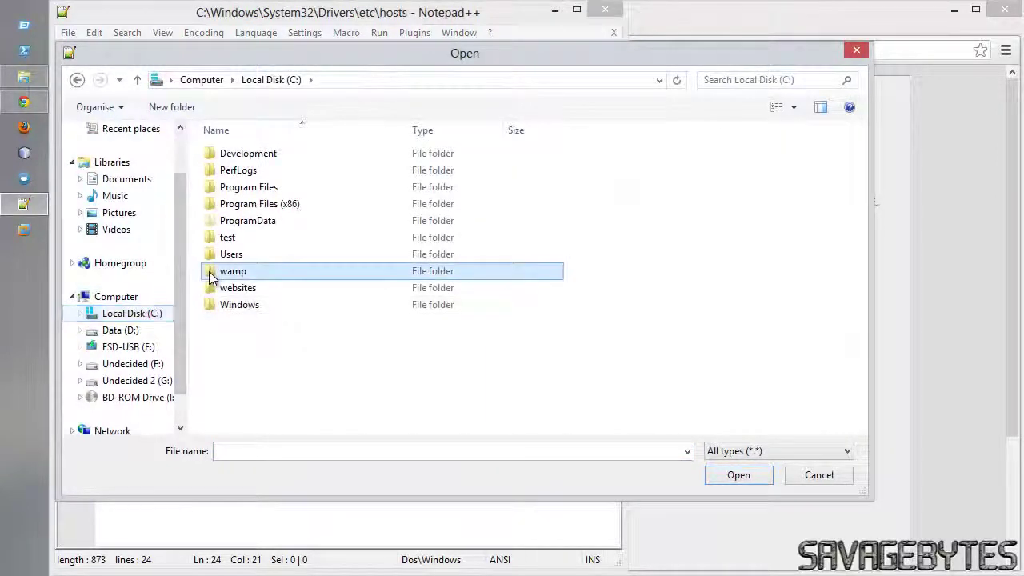
double_click(224, 187)
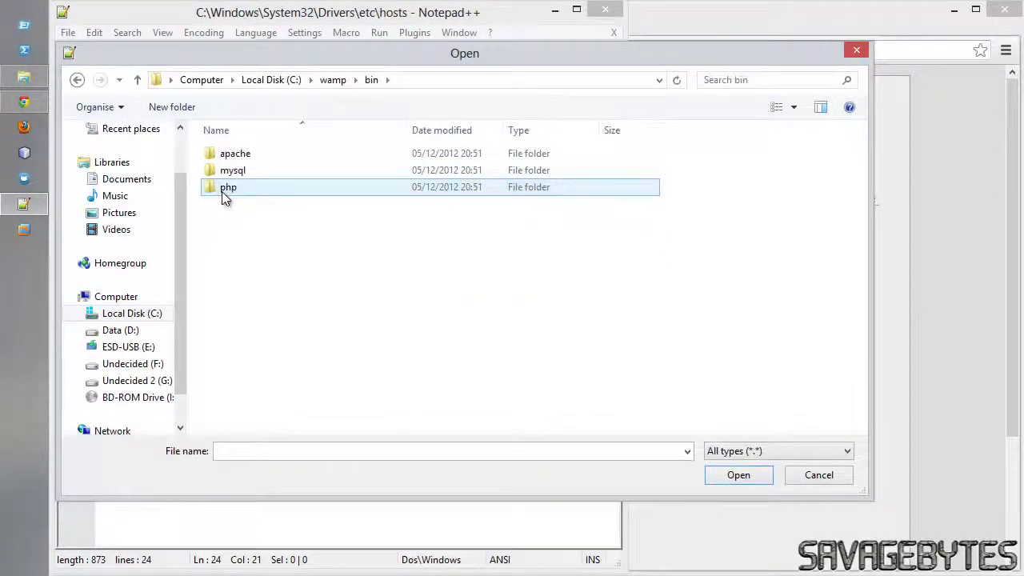
double_click(234, 156)
double_click(234, 156)
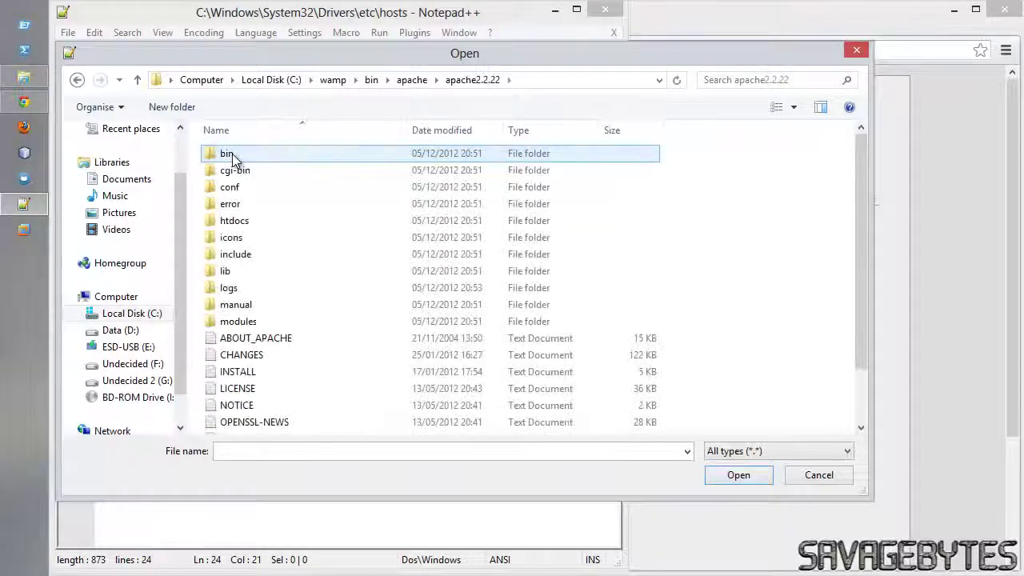
double_click(229, 186)
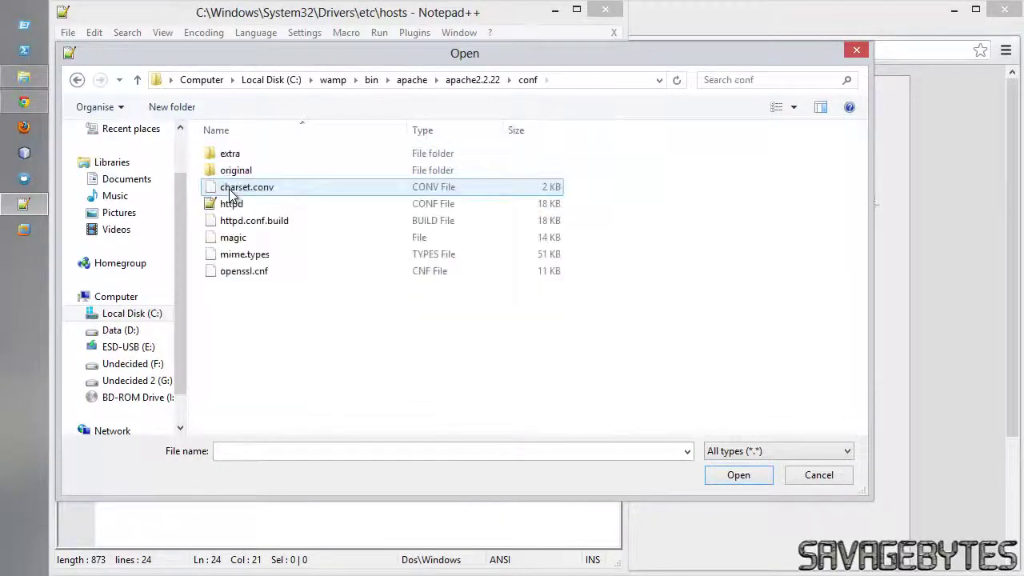
double_click(231, 204)
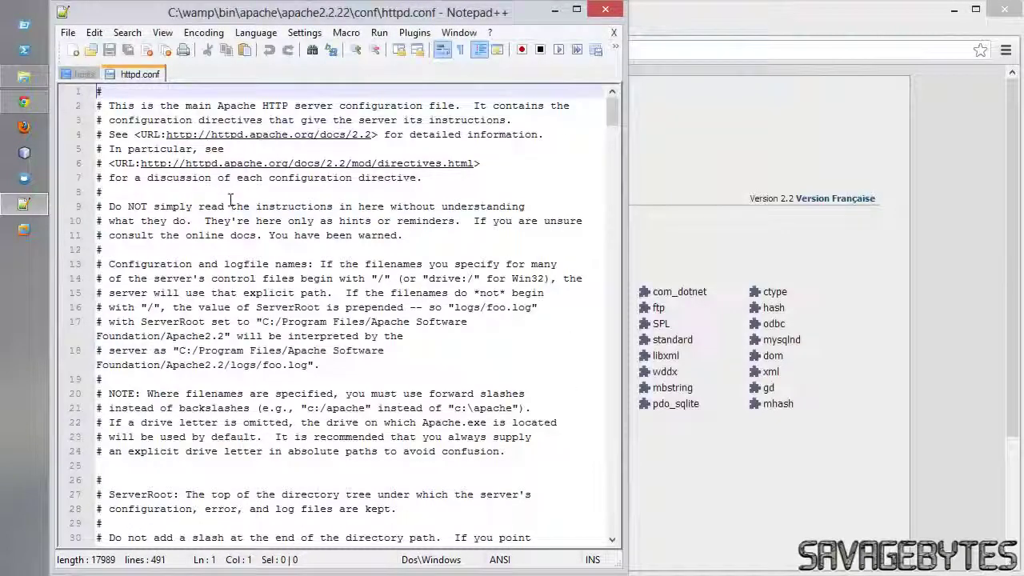
- Find "mod_rew" in httpd.conf and uncomment the LoadModule rewrite_module line
left_click(243, 106)
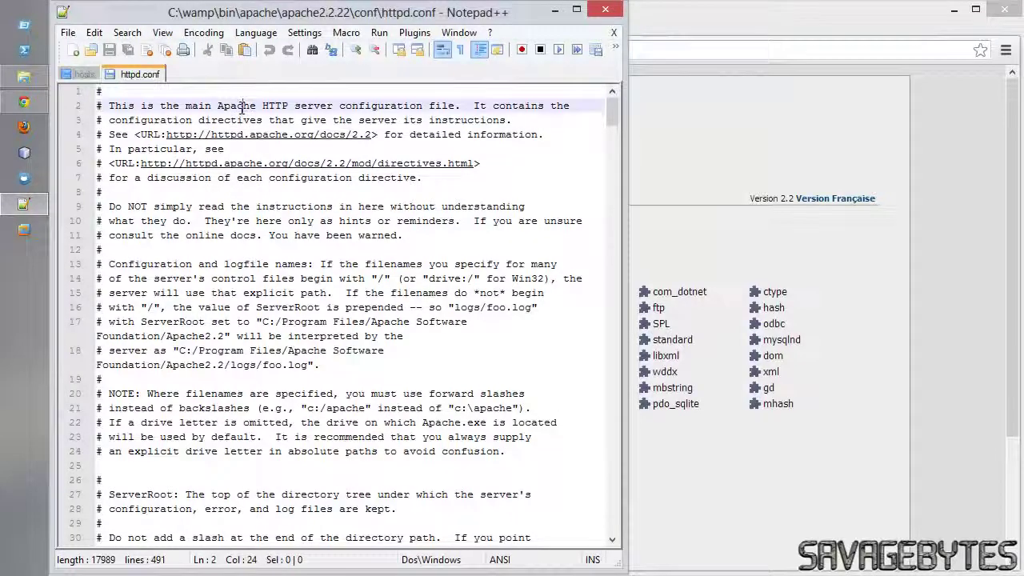
double_click(240, 107)
key("ctrl+f")
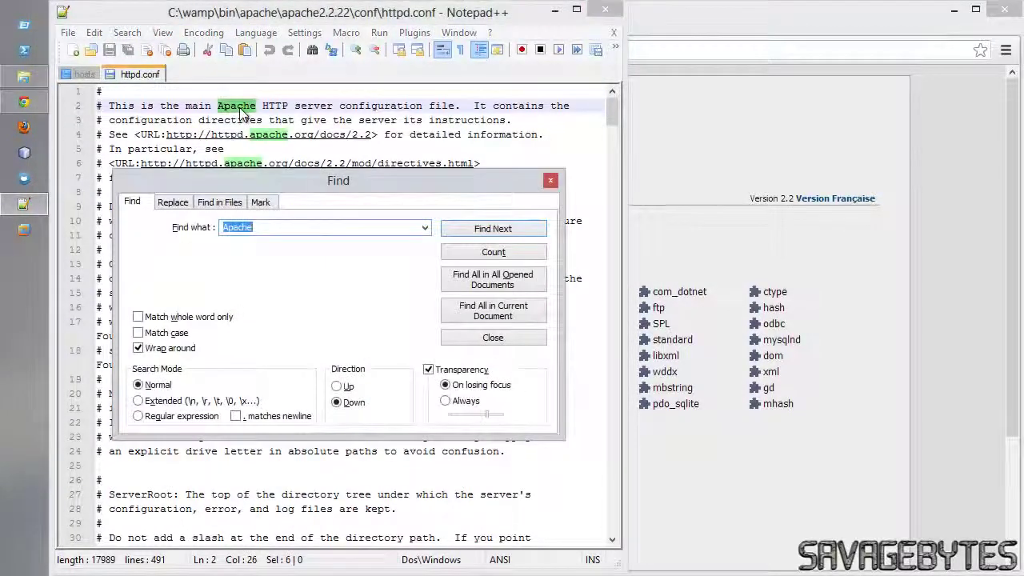
type("mod")
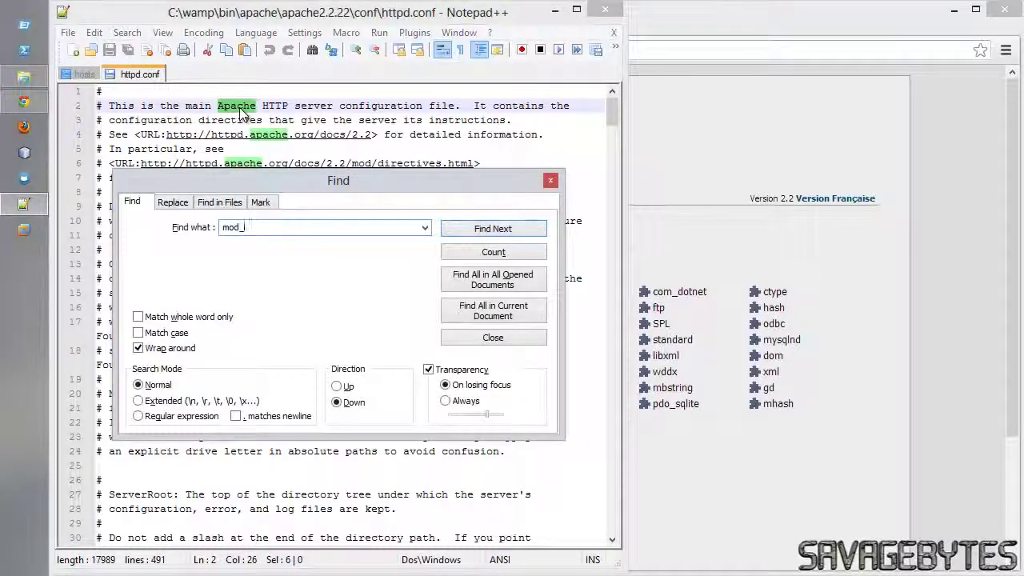
type("_rew")
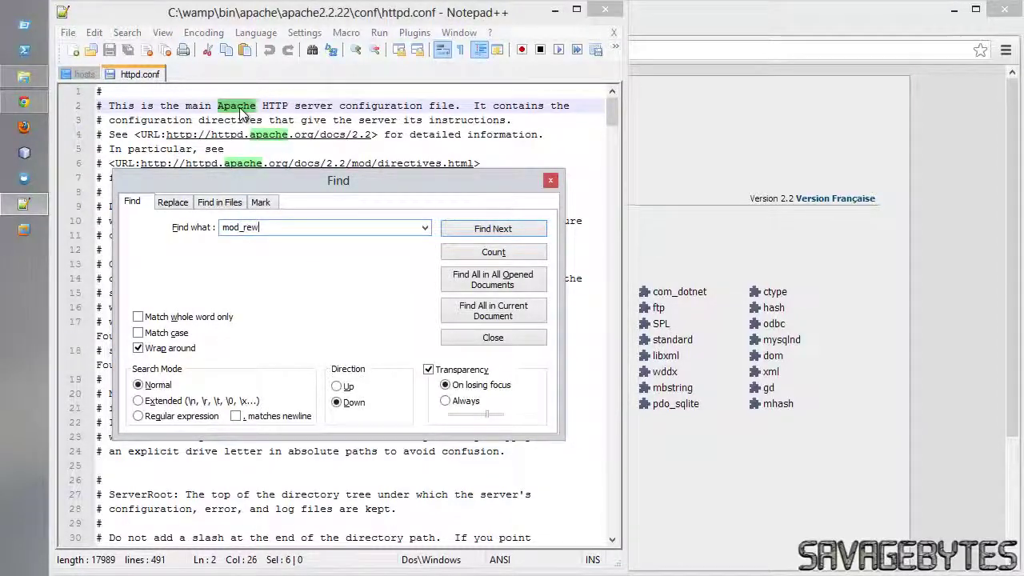
key("Return")
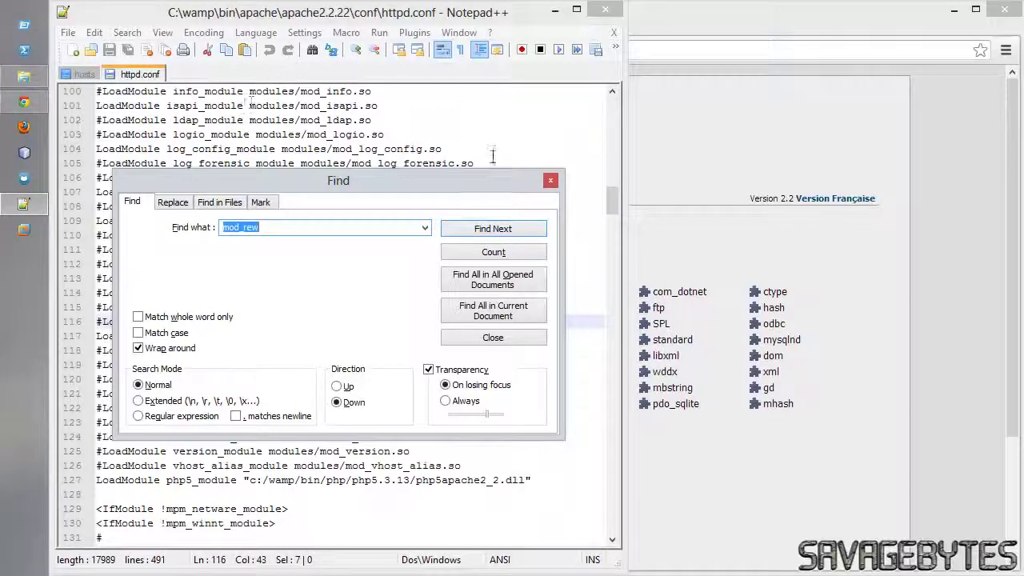
left_click(551, 180)
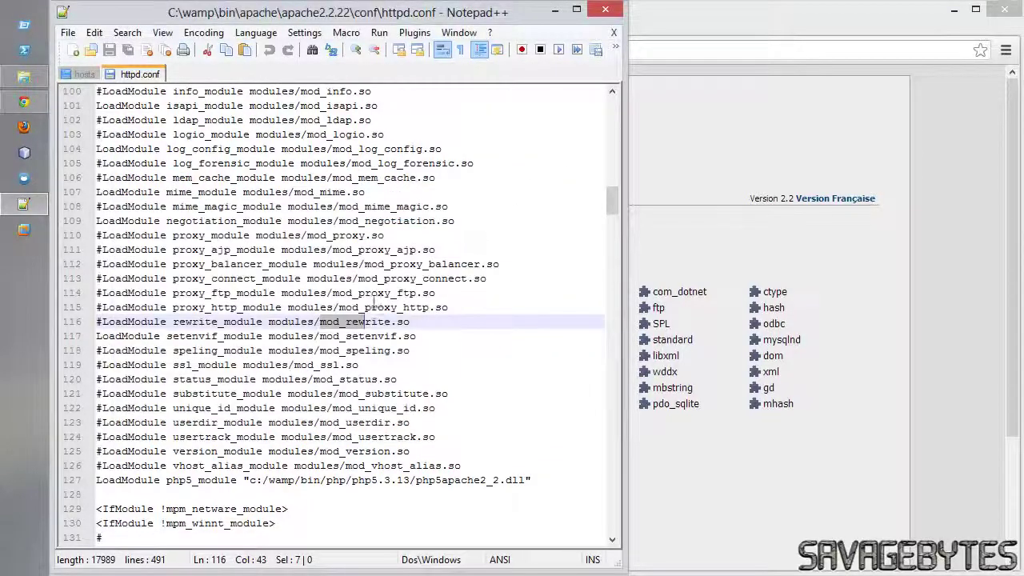
left_click(103, 322)
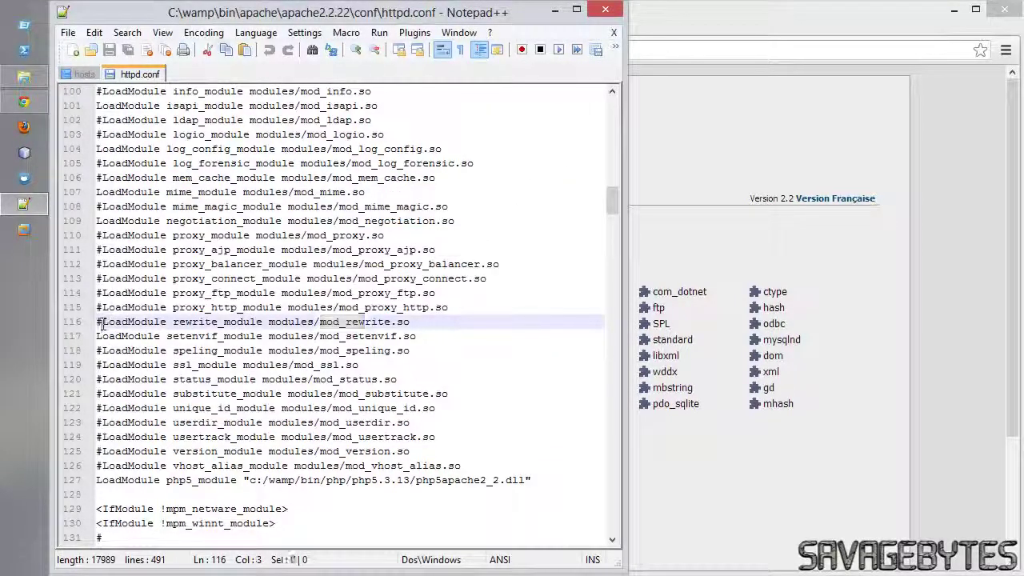
key("Left")
key("BackSpace")
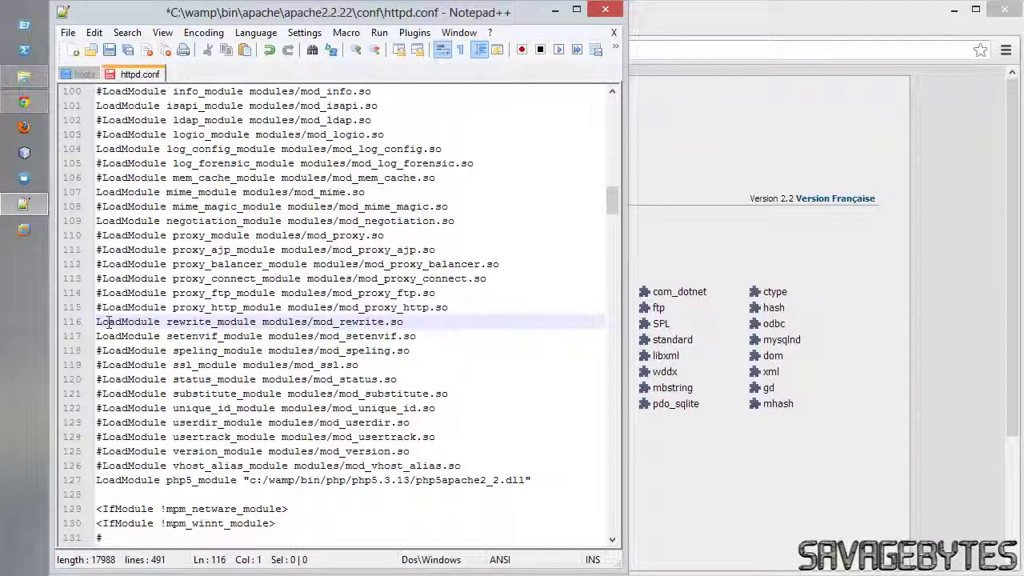
- Find "vhosts.conf", uncomment the Include conf/extra/httpd-vhosts.conf line under Virtual hosts, and save httpd.conf
double_click(109, 322)
key("ctrl+f")
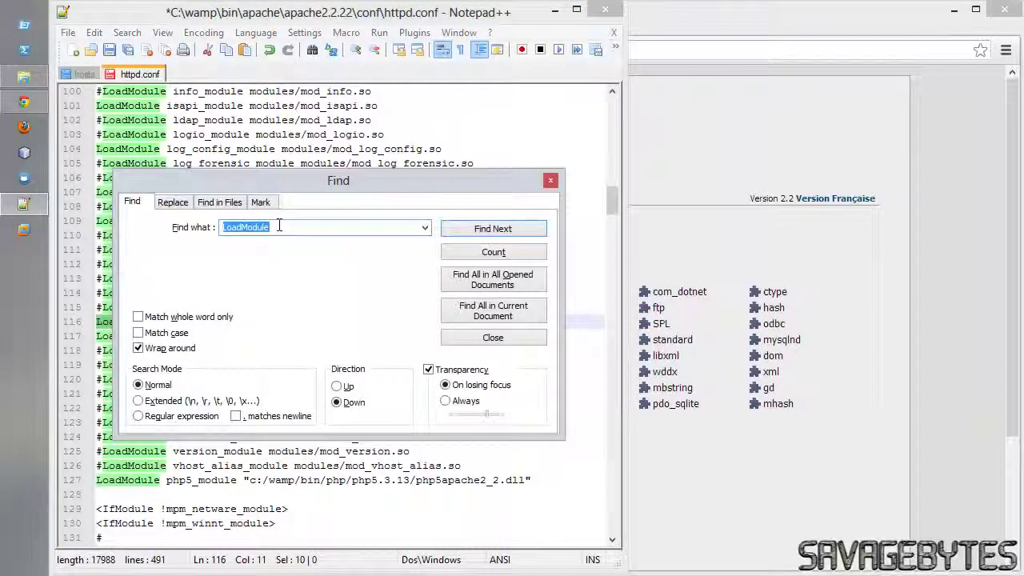
type("vhosts.conf")
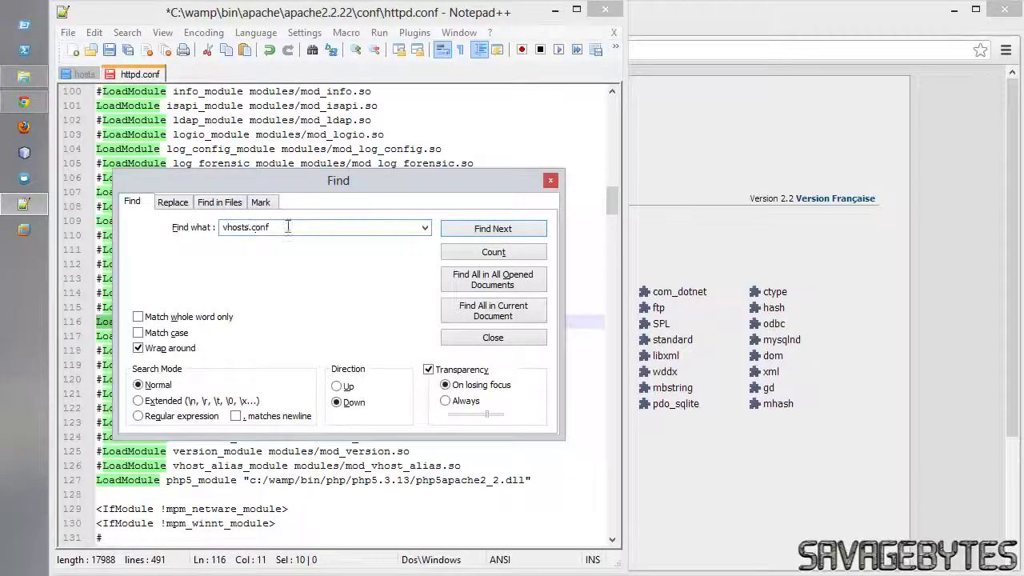
left_click(451, 232)
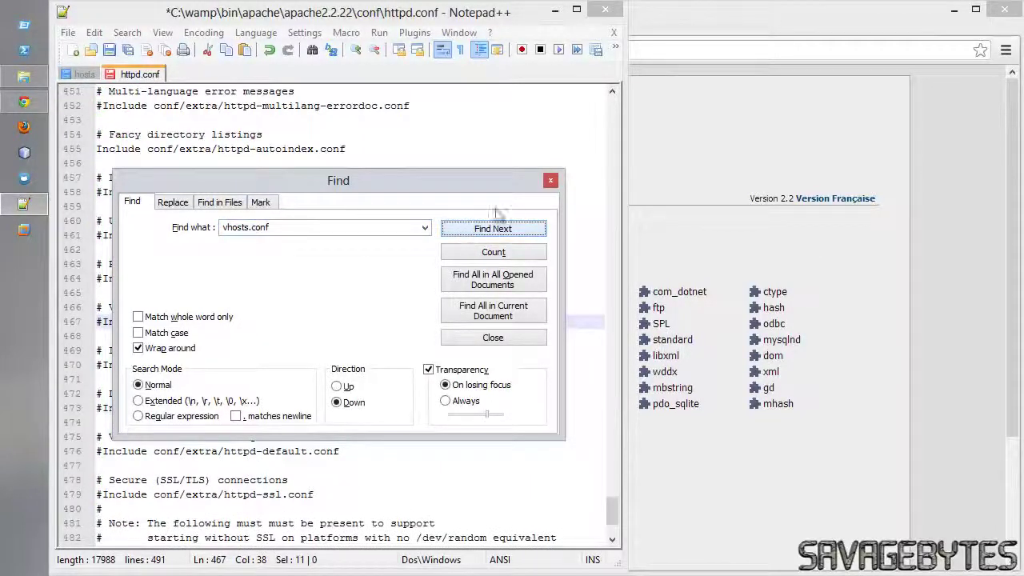
left_click(551, 180)
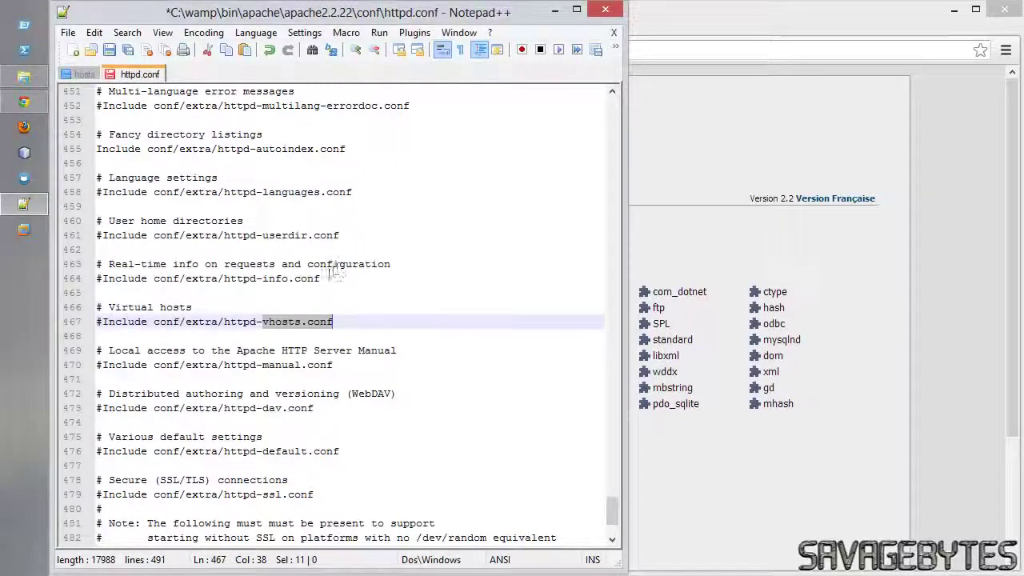
left_click(104, 321)
key("BackSpace")
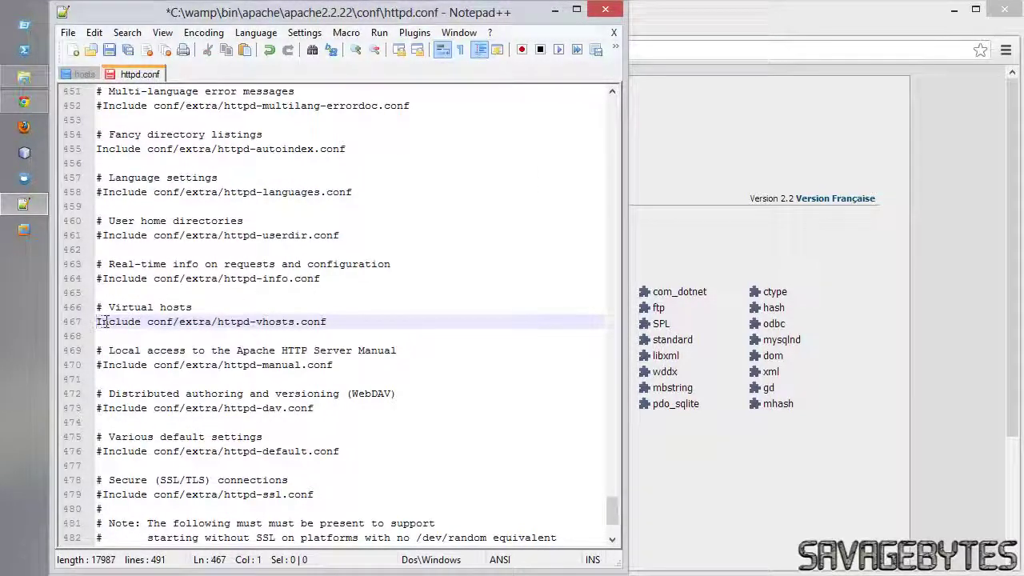
left_click(68, 34)
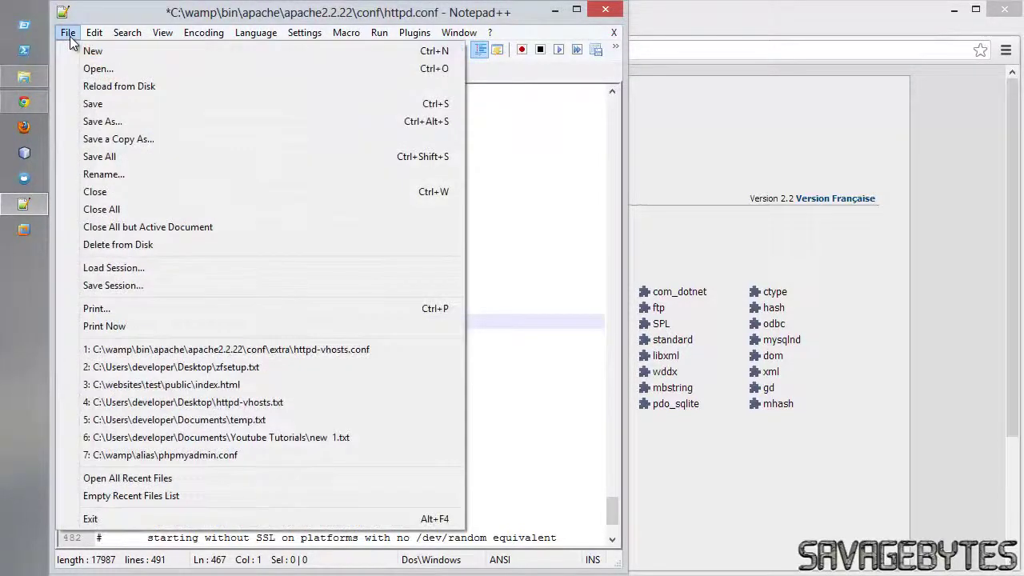
left_click(77, 103)
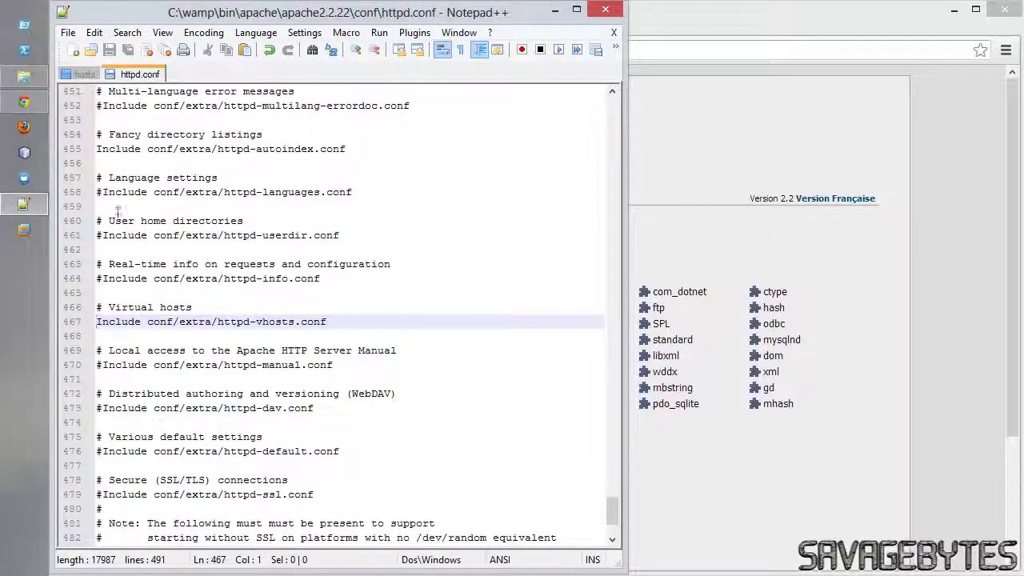
- Open httpd-vhosts.conf from the conf\extra folder and check its NameVirtualHost *:80 line
left_click(91, 50)
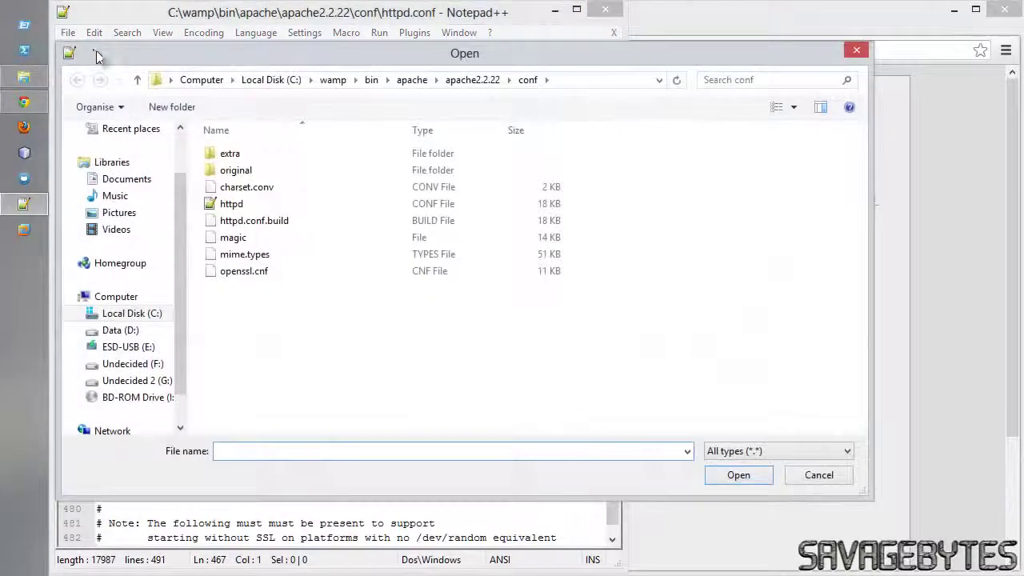
left_click(230, 158)
double_click(229, 158)
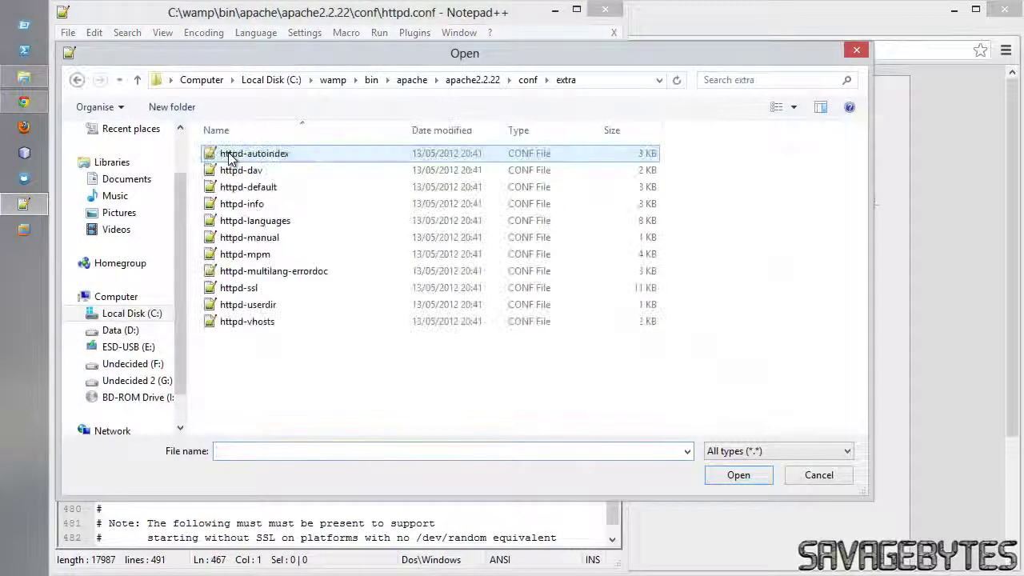
left_click(247, 325)
double_click(247, 323)
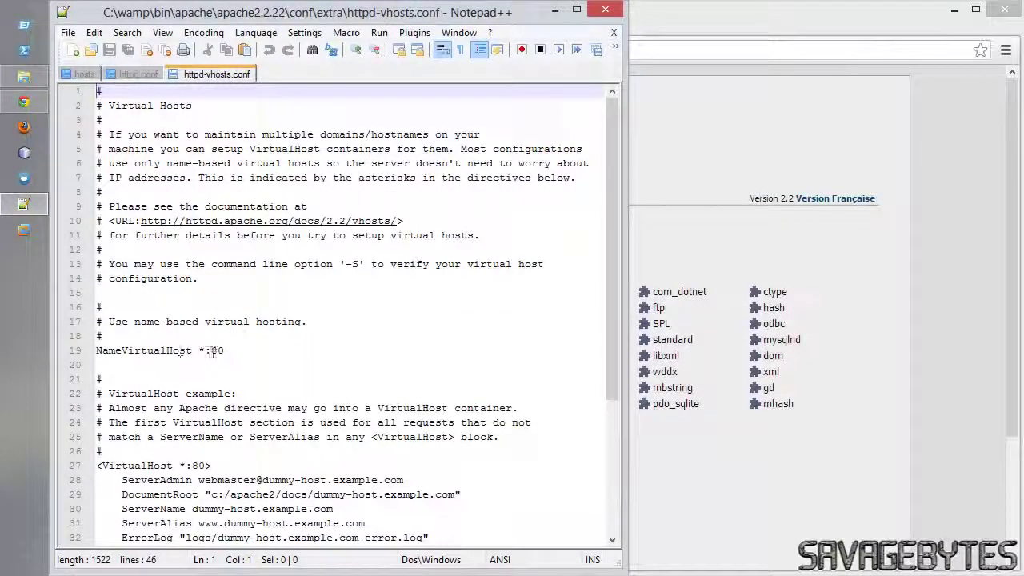
left_click_drag(224, 350, 100, 362)
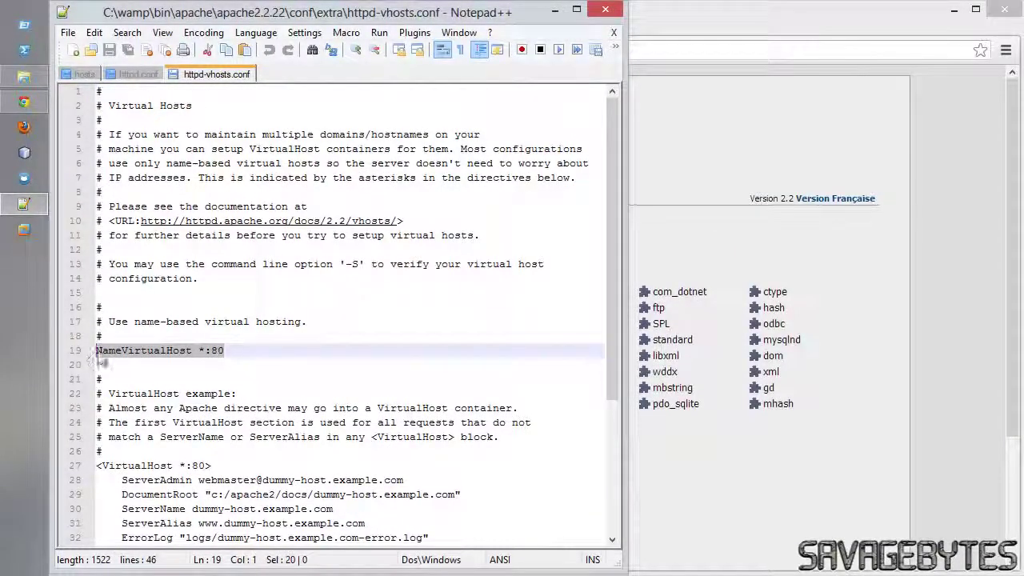
left_click(103, 349)
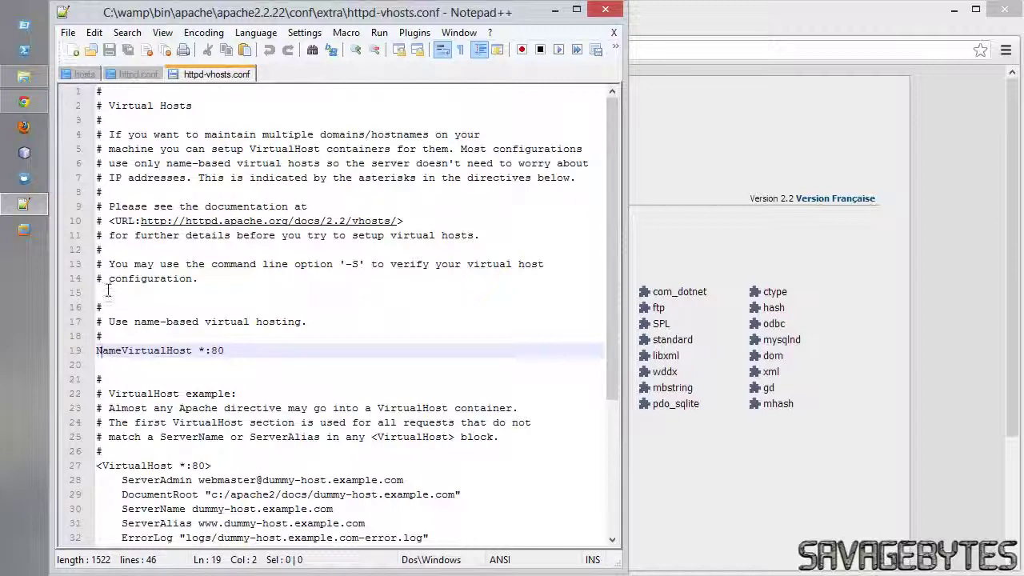
left_click(107, 291)
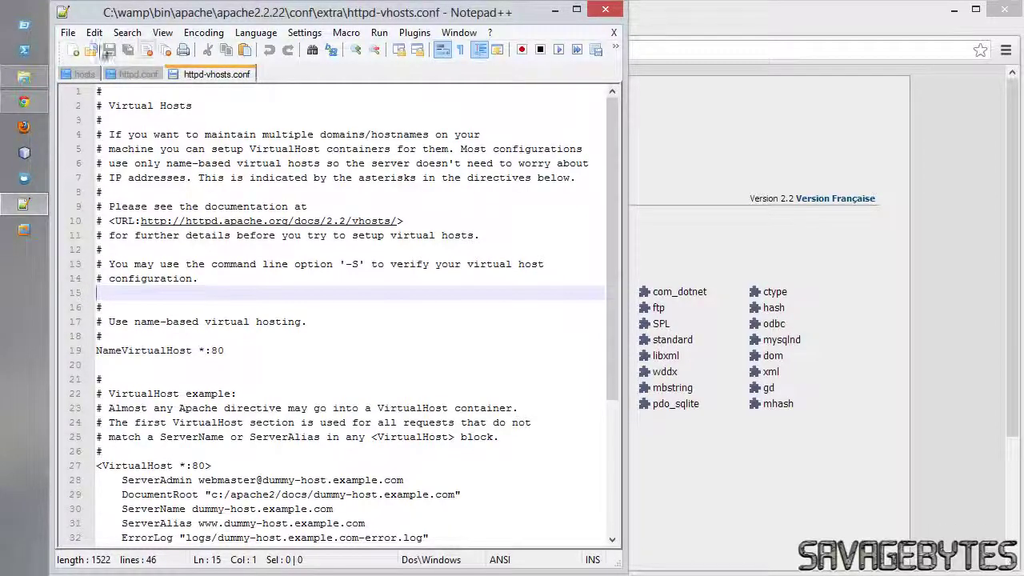
- Open the zfsetup text file from the Desktop
left_click(91, 50)
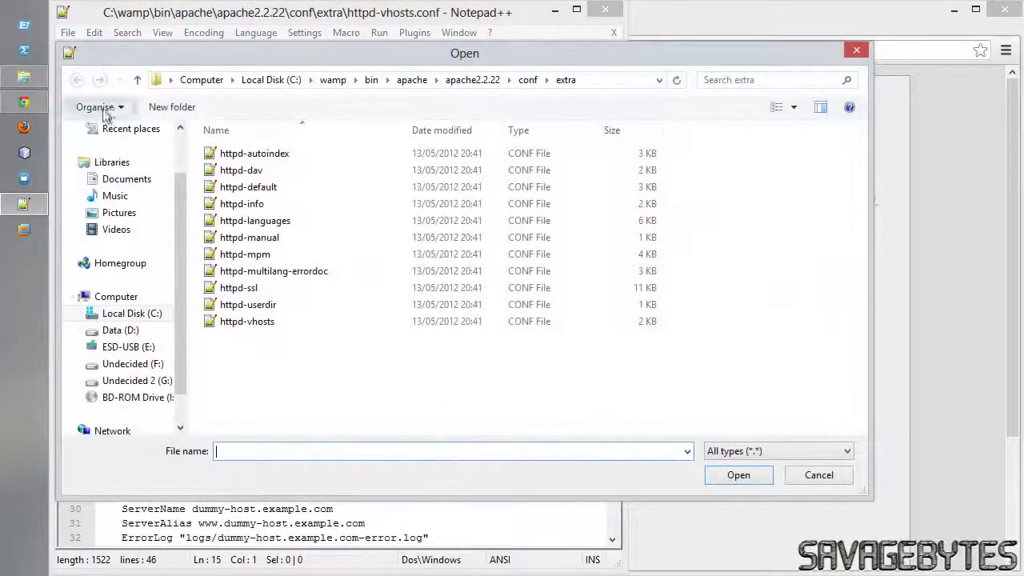
scroll(170, 236, "up", 2)
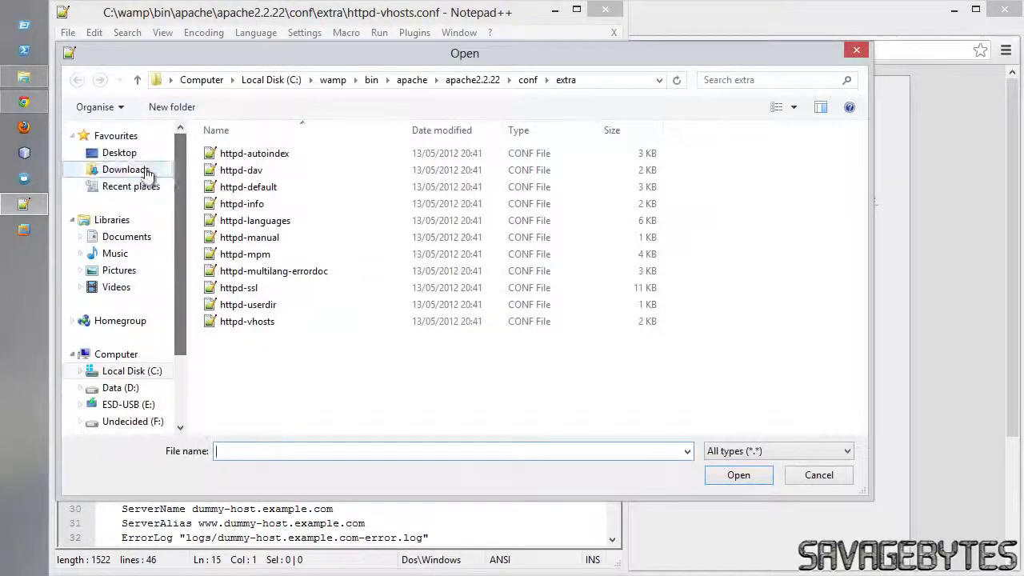
left_click(132, 154)
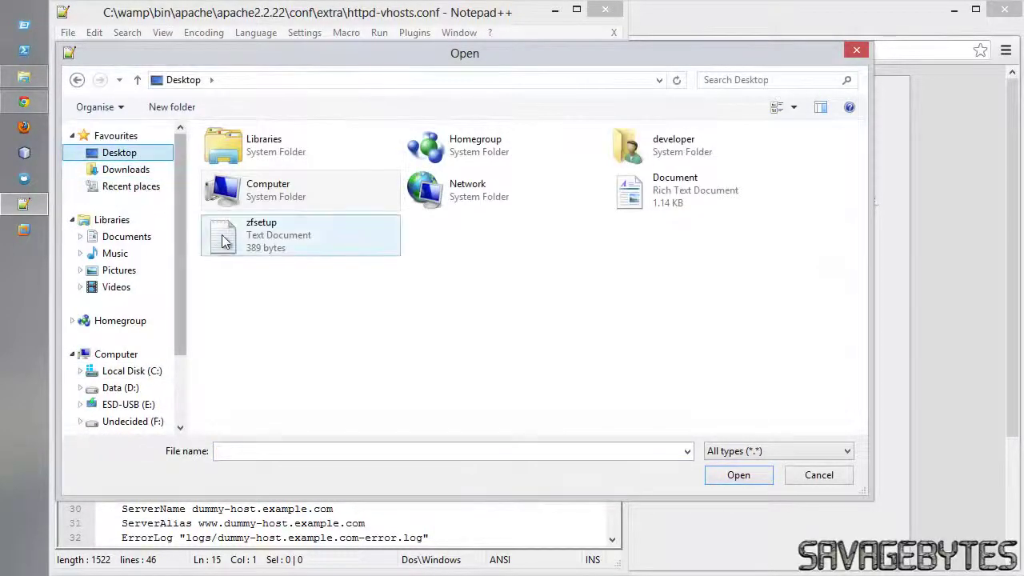
double_click(225, 242)
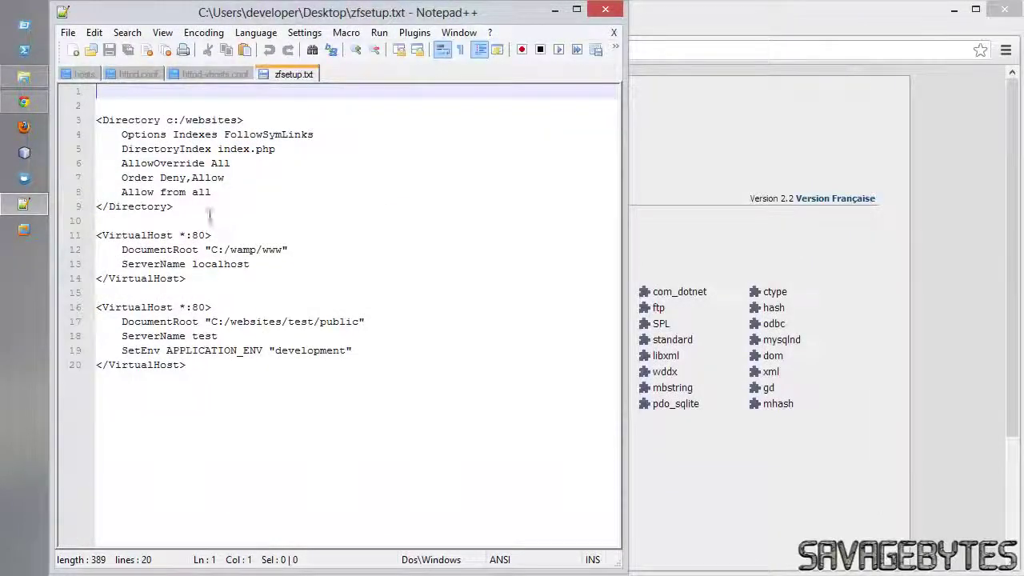
- Copy the <Directory c:/websites> block from zfsetup.txt and paste it into the empty line 15 of httpd-vhosts.conf
left_click(174, 207)
left_click_drag(173, 206, 99, 120)
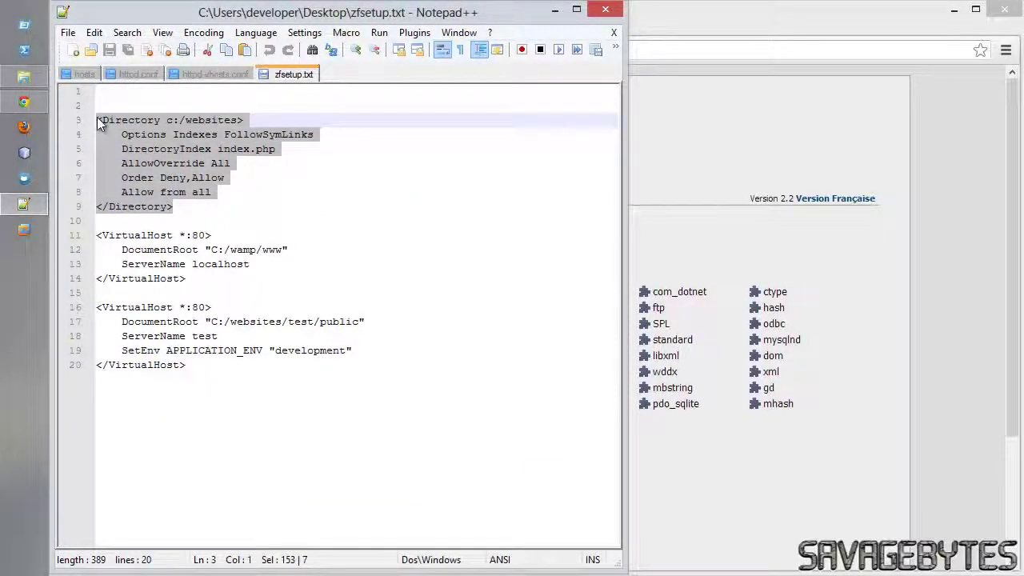
right_click(177, 122)
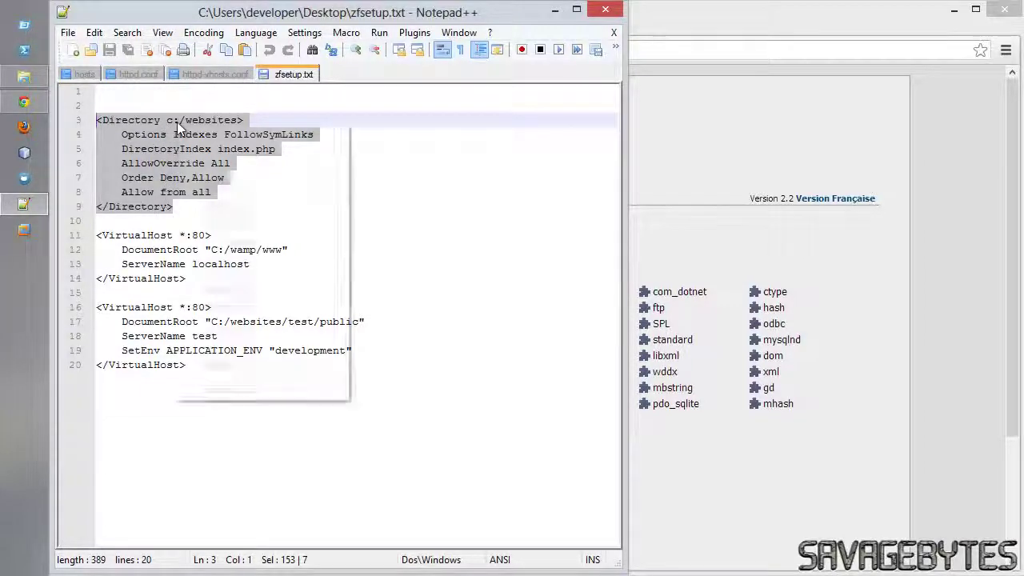
left_click(192, 148)
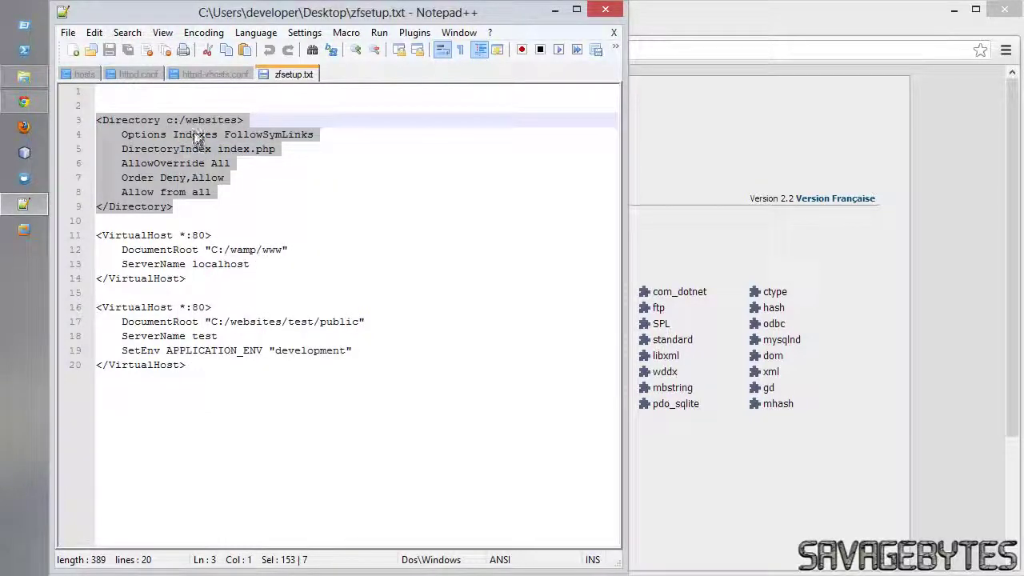
left_click(196, 74)
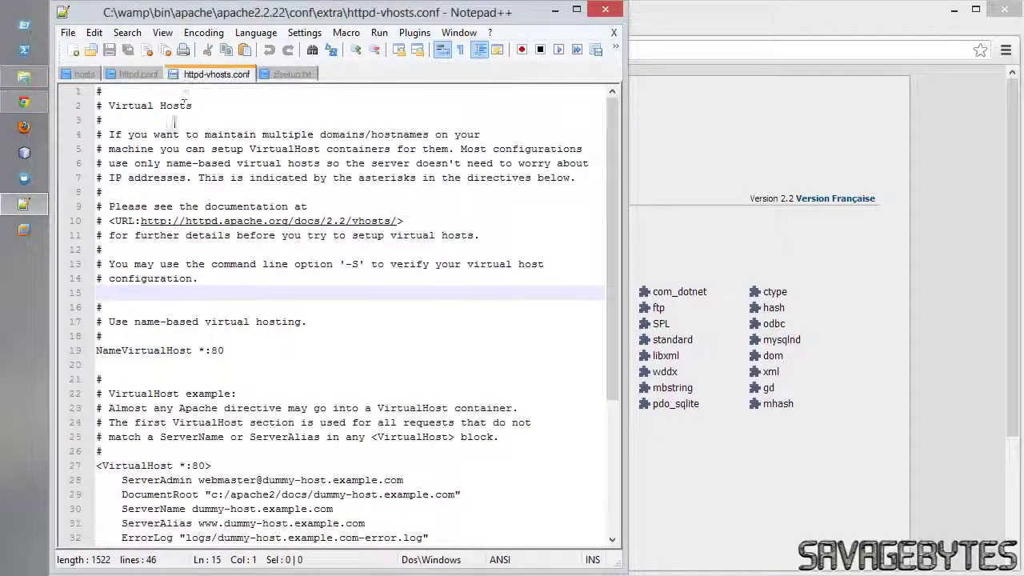
right_click(114, 293)
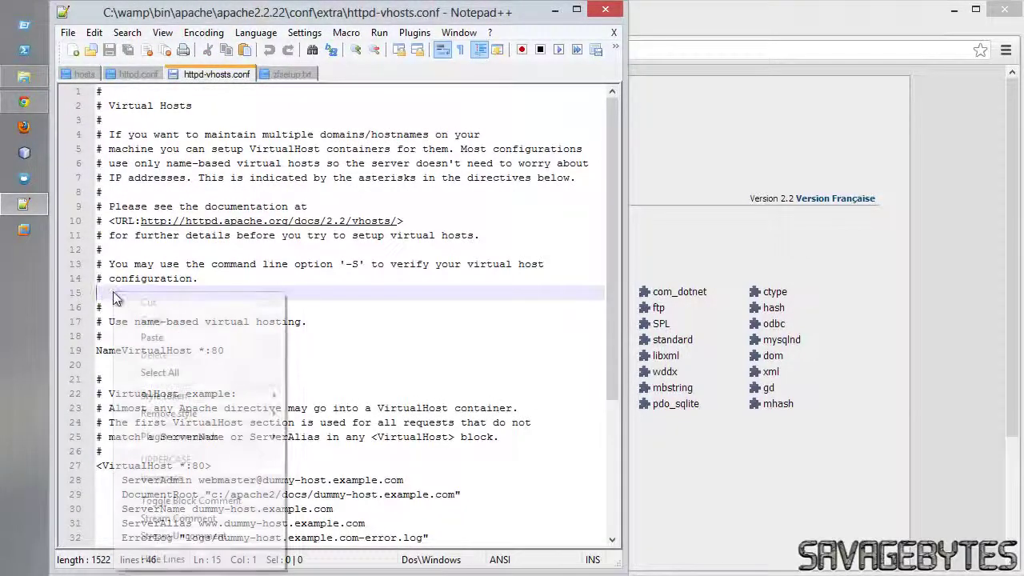
left_click(152, 337)
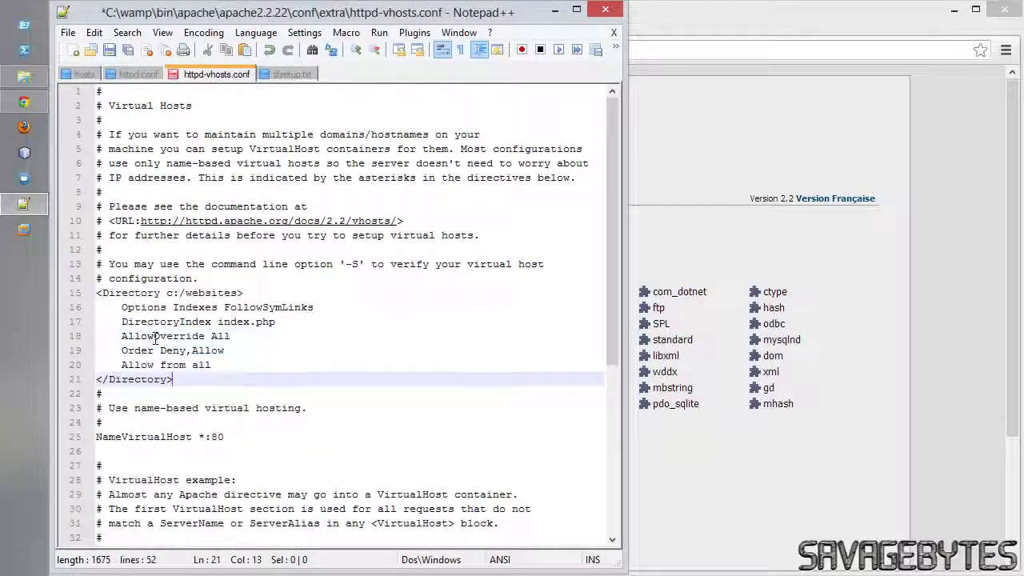
left_click(155, 338)
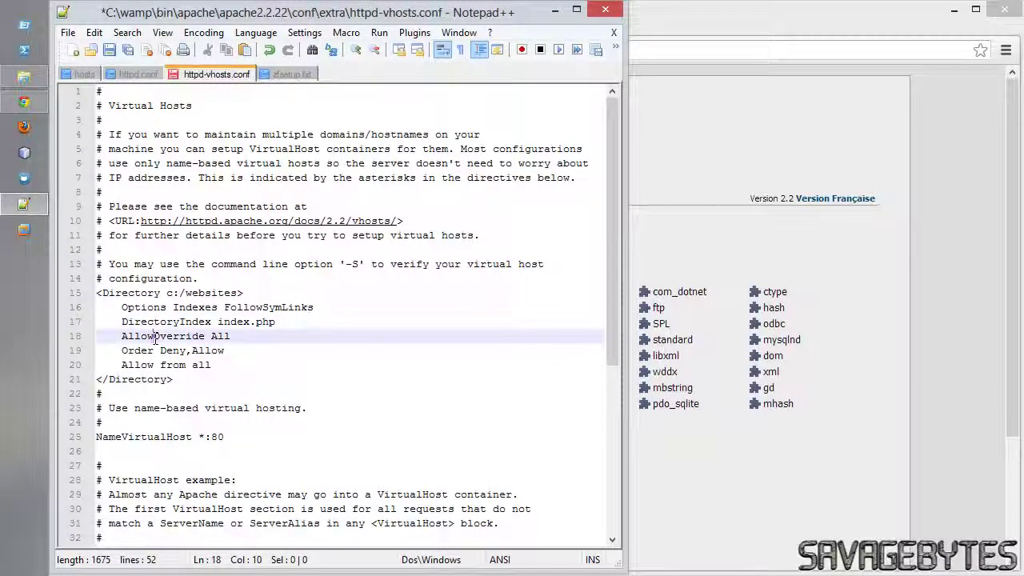
- Replace both dummy-host VirtualHost examples in httpd-vhosts.conf with the localhost and test VirtualHost blocks copied from zfsetup.txt
scroll(155, 338, "down", 1)
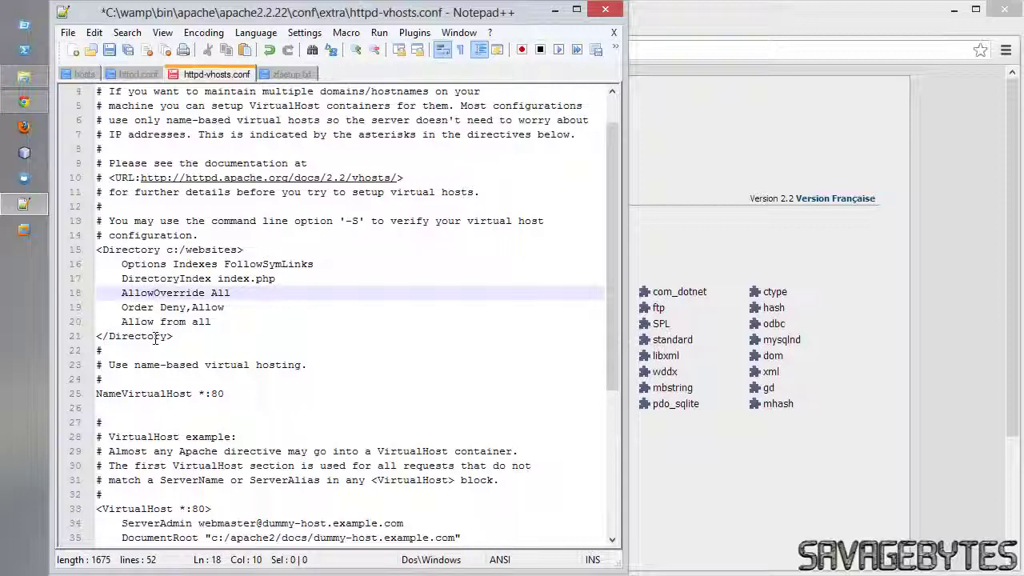
scroll(154, 338, "down", 6)
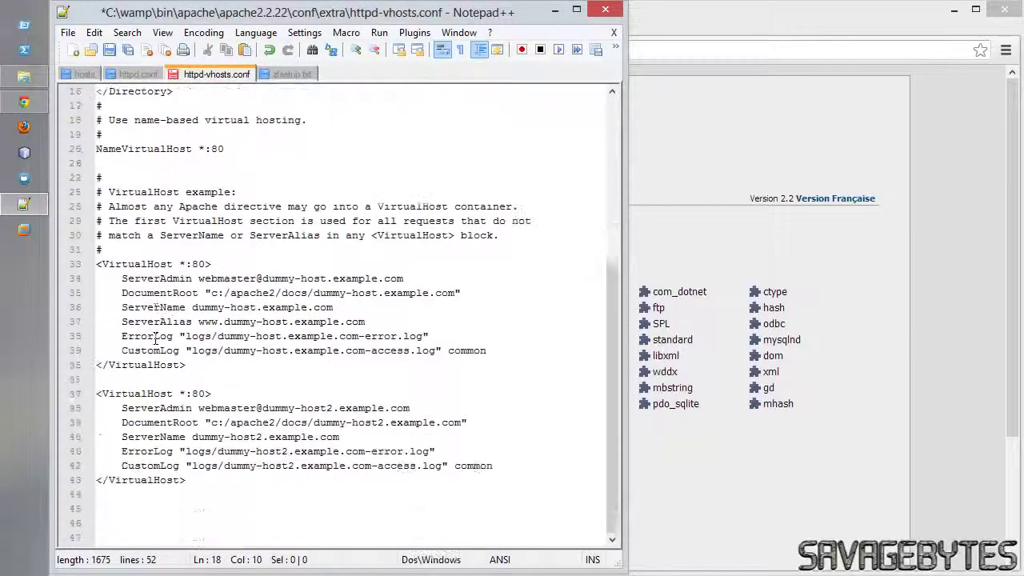
left_click_drag(96, 264, 203, 480)
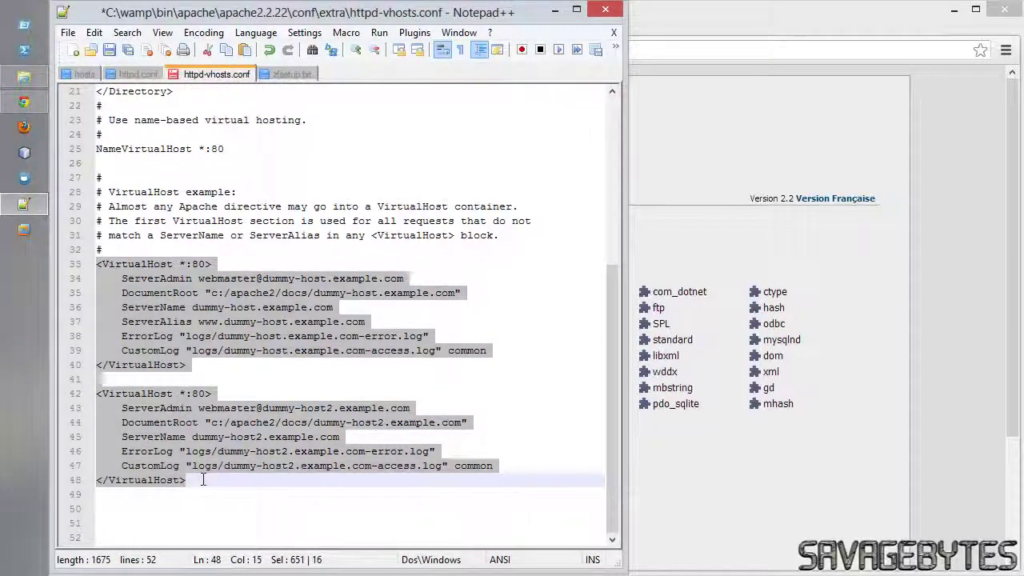
left_click(271, 77)
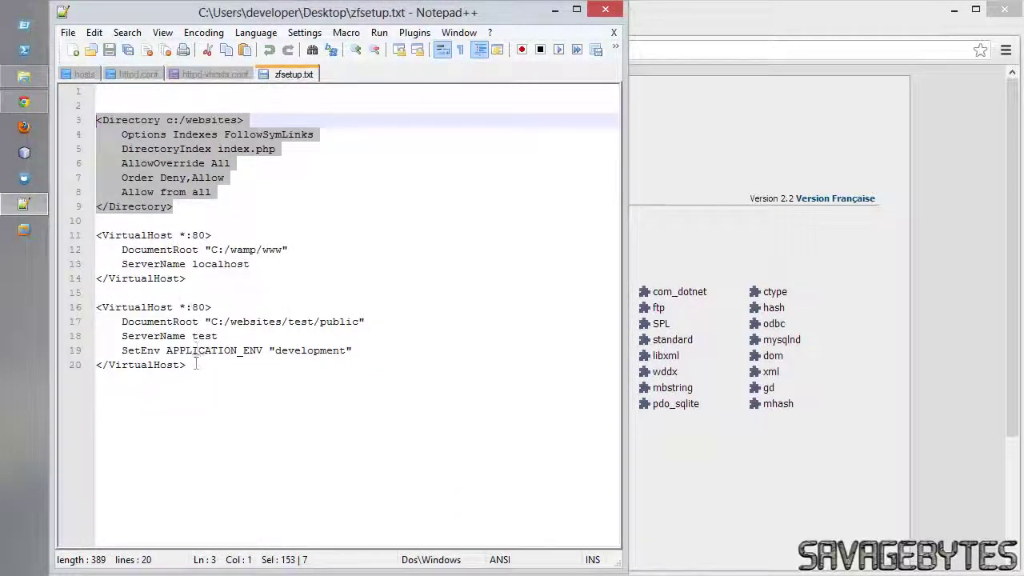
left_click_drag(195, 364, 99, 236)
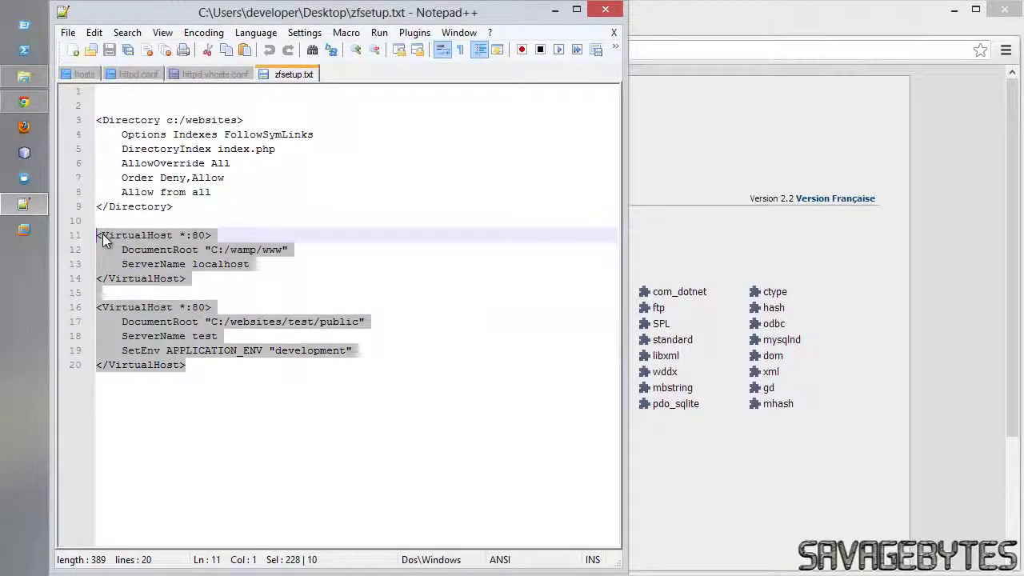
right_click(104, 240)
left_click(132, 262)
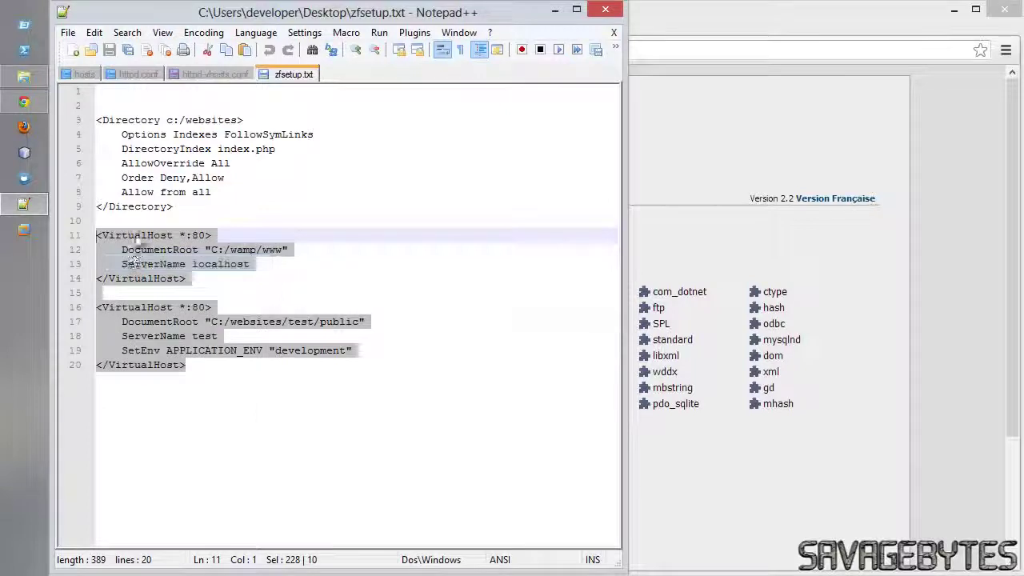
left_click(209, 74)
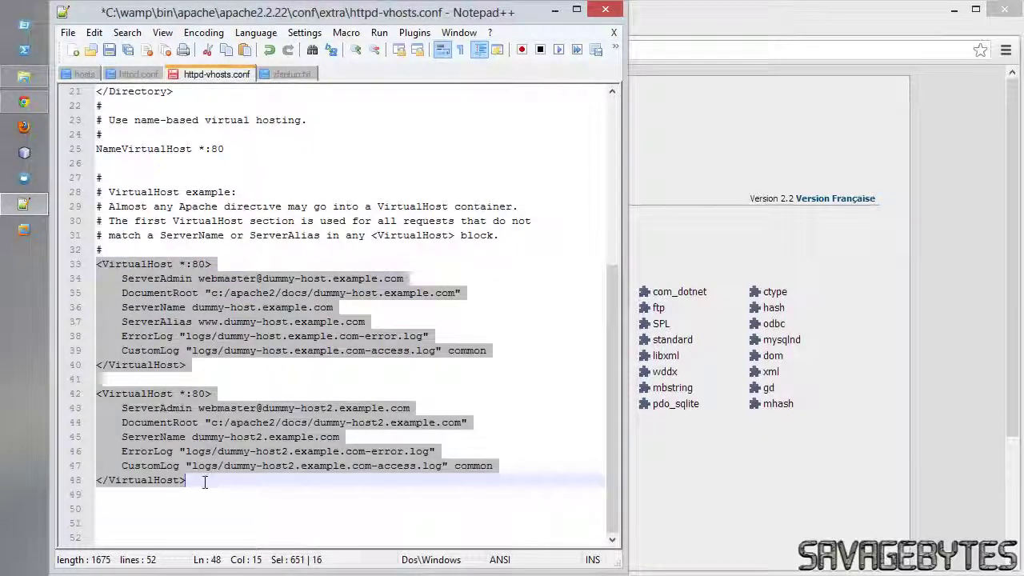
left_click_drag(204, 482, 97, 269)
right_click(98, 268)
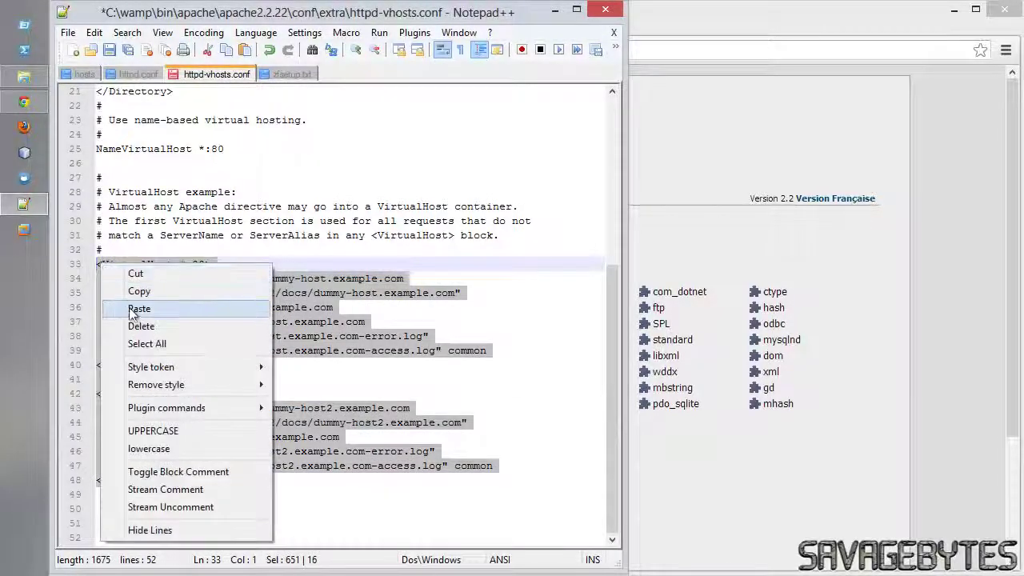
left_click(137, 308)
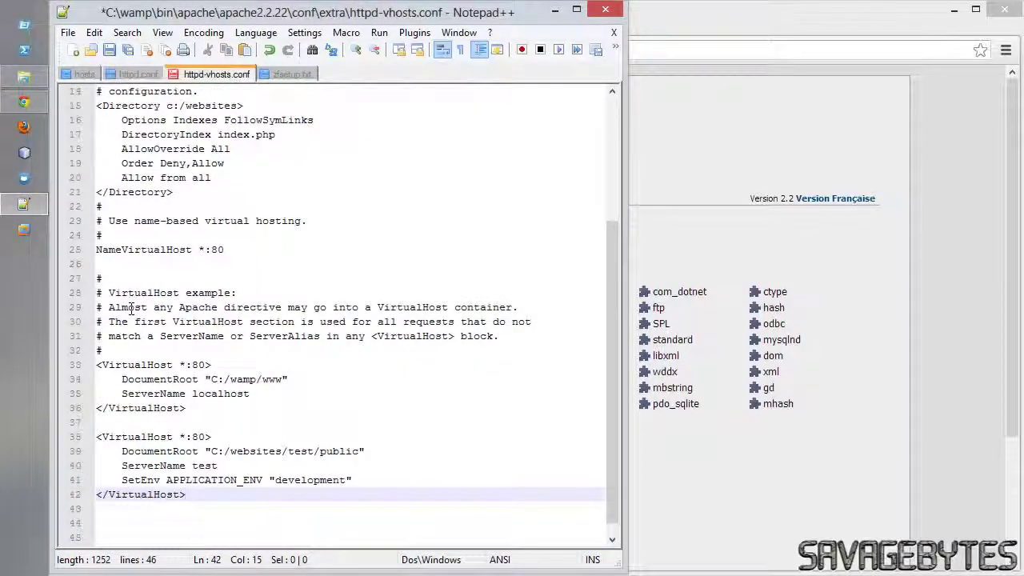
- Save the edited httpd-vhosts.conf
left_click(140, 364)
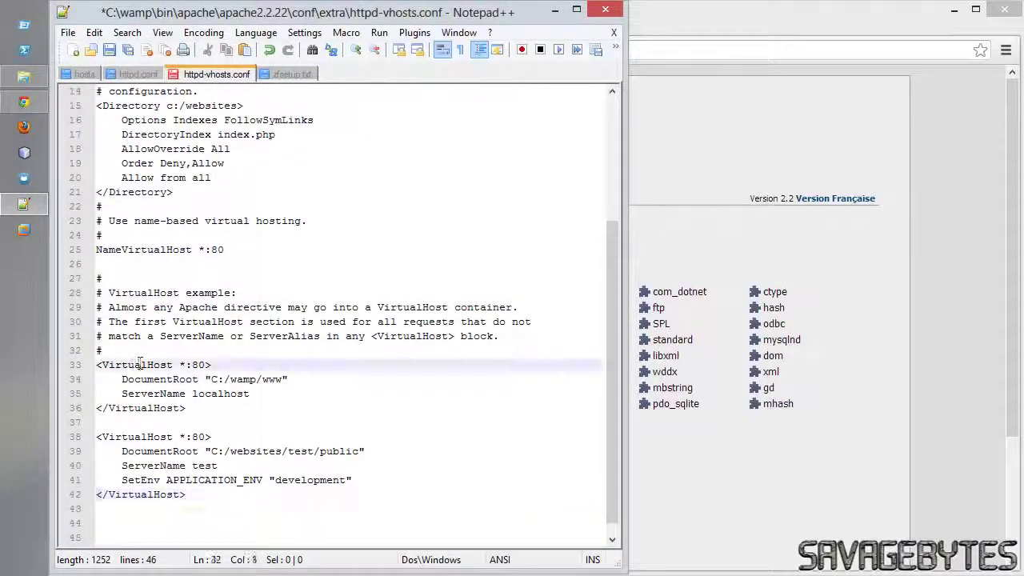
left_click(68, 32)
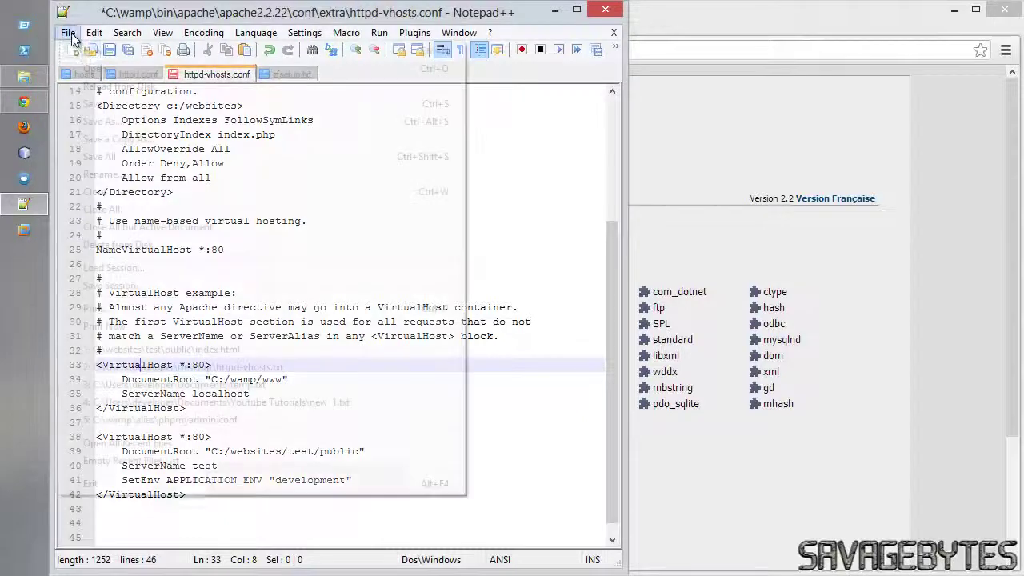
left_click(83, 101)
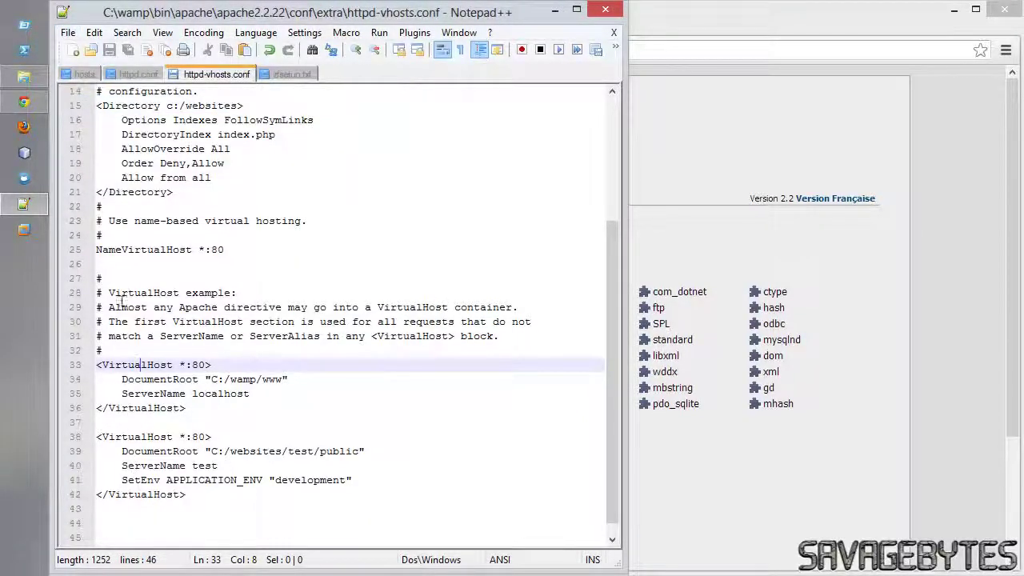
- Create a new document containing a PHP block with <?php, echo 'test' and ?> on separate lines, with blank lines between them
left_click(73, 51)
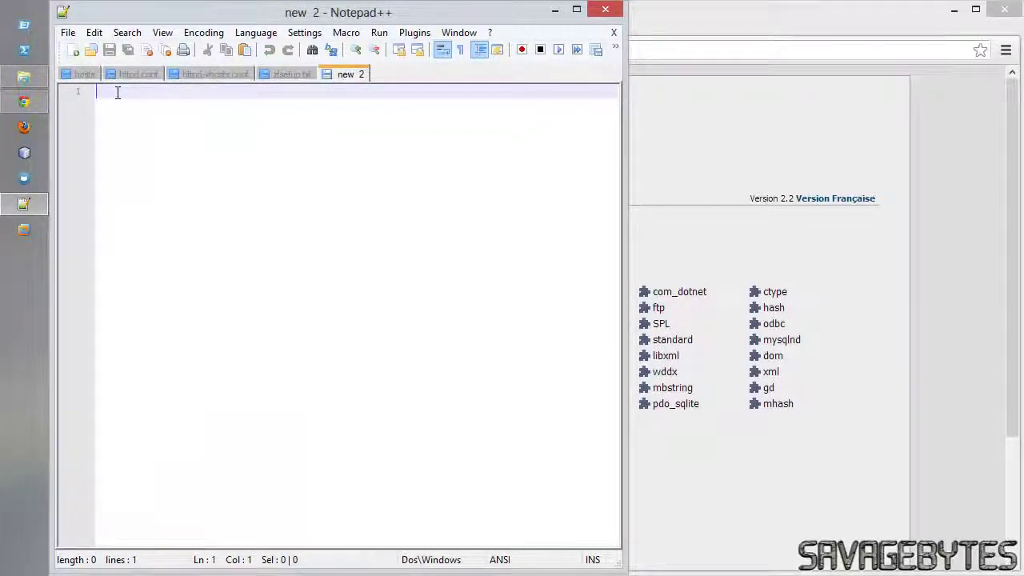
type("<?")
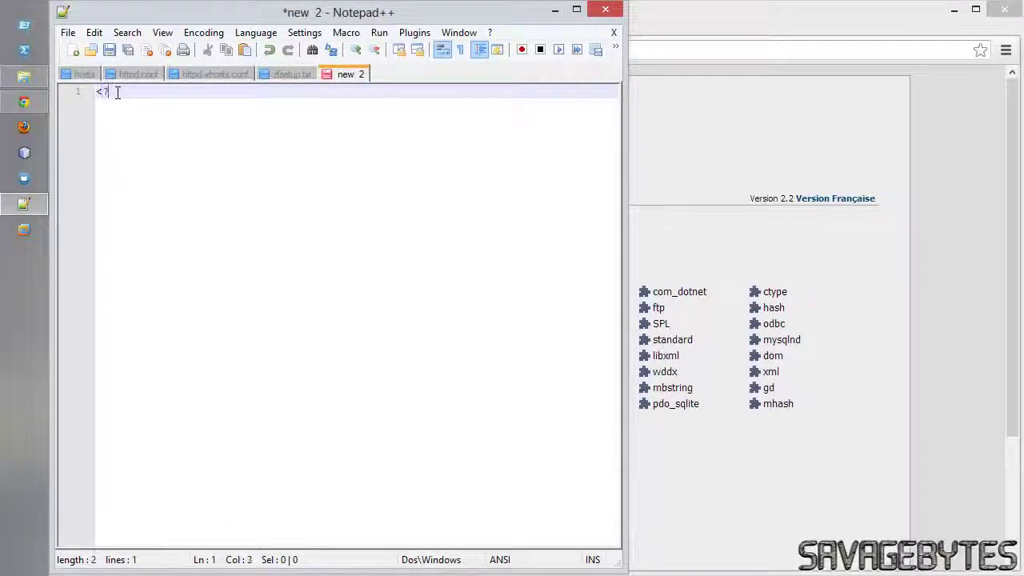
type("php")
key("Return")
key("Return")
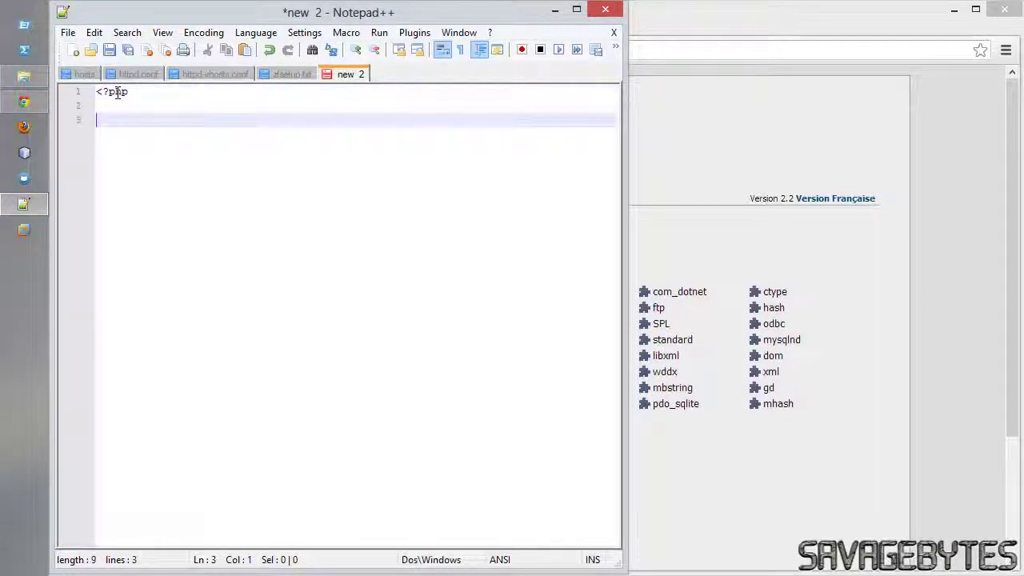
type("echo ")
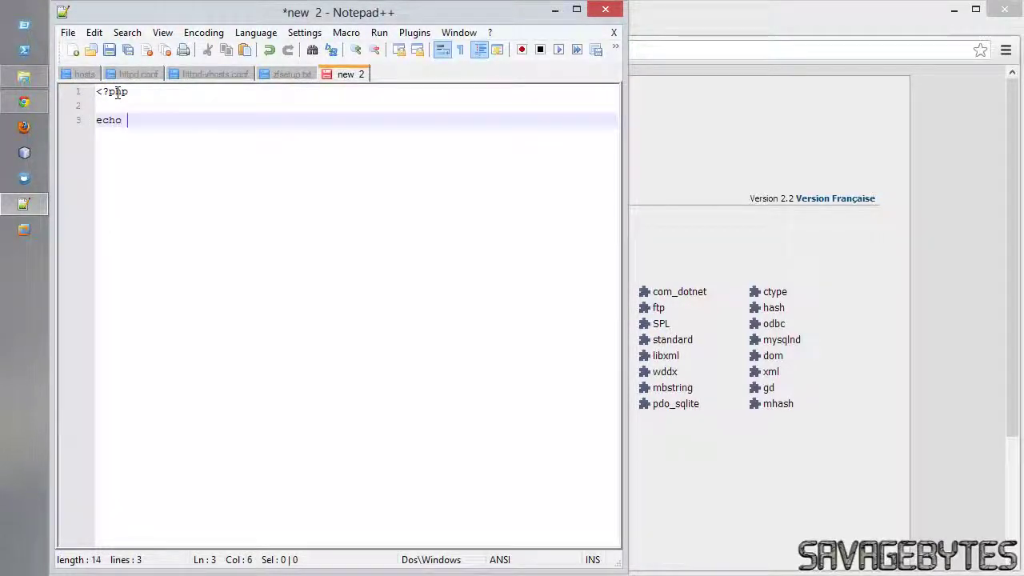
type("'test")
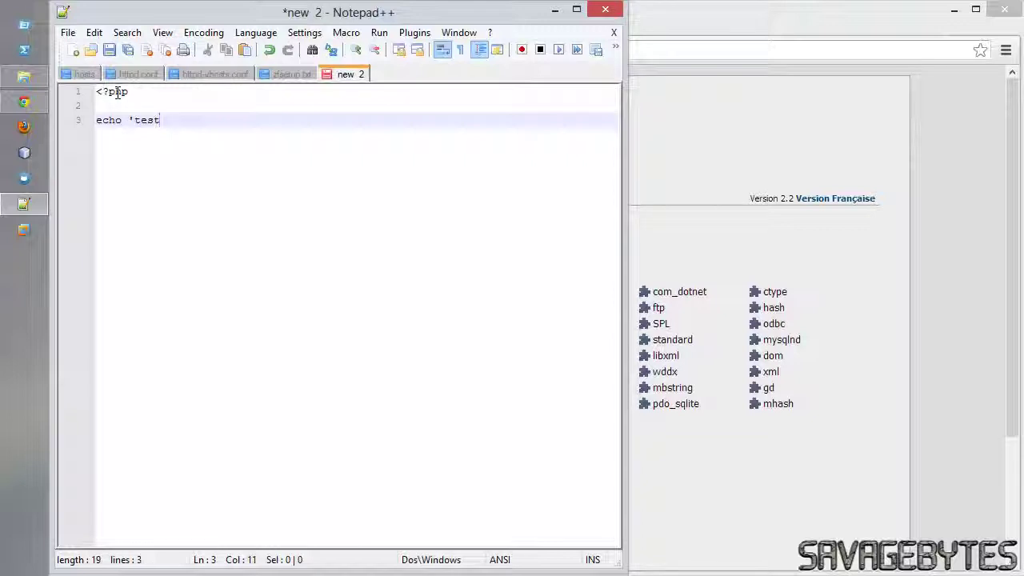
type("'")
key("Return")
key("Return")
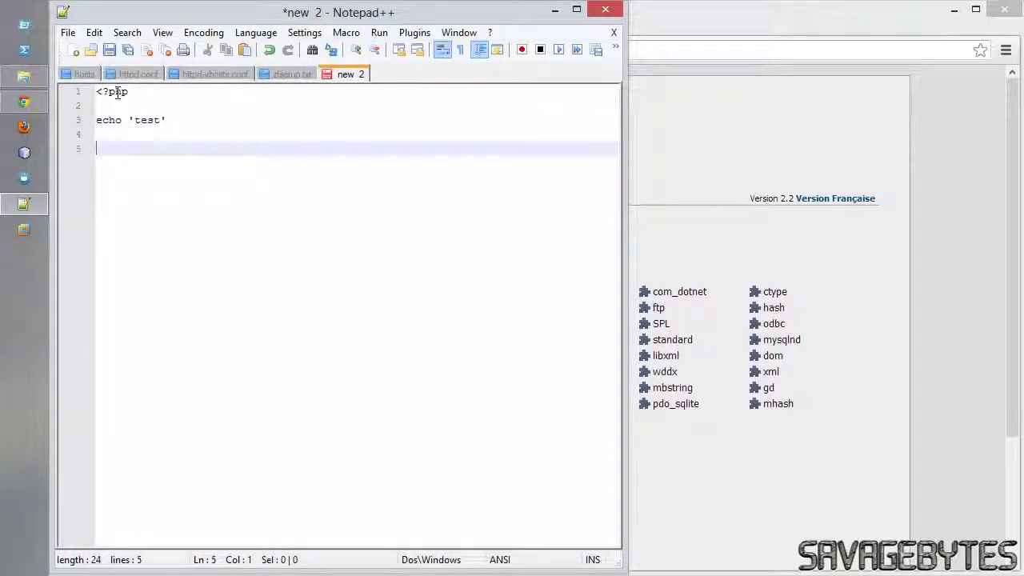
type("?>")
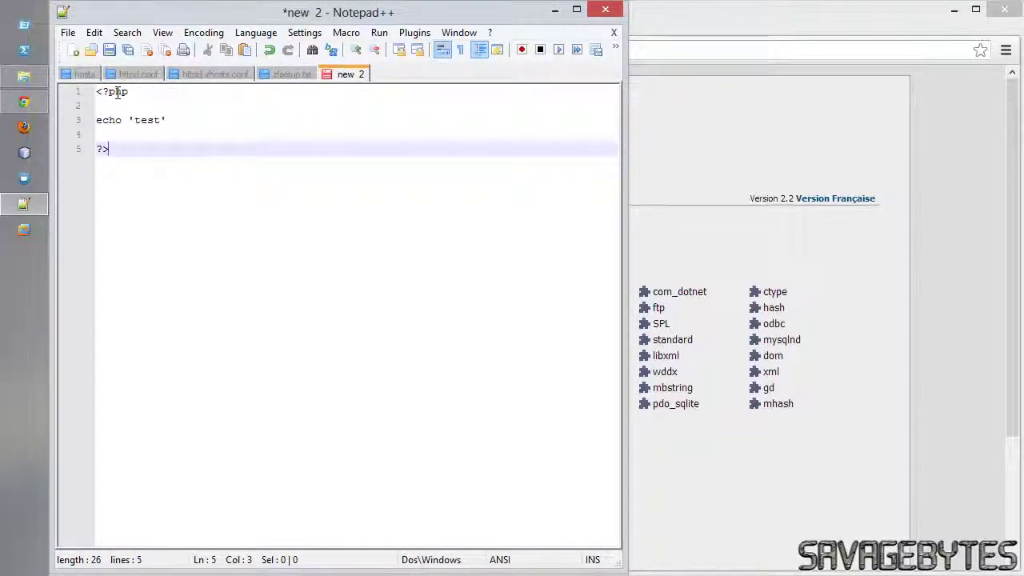
- Save the new PHP document as index.php in C:\websites\test\public
left_click(68, 32)
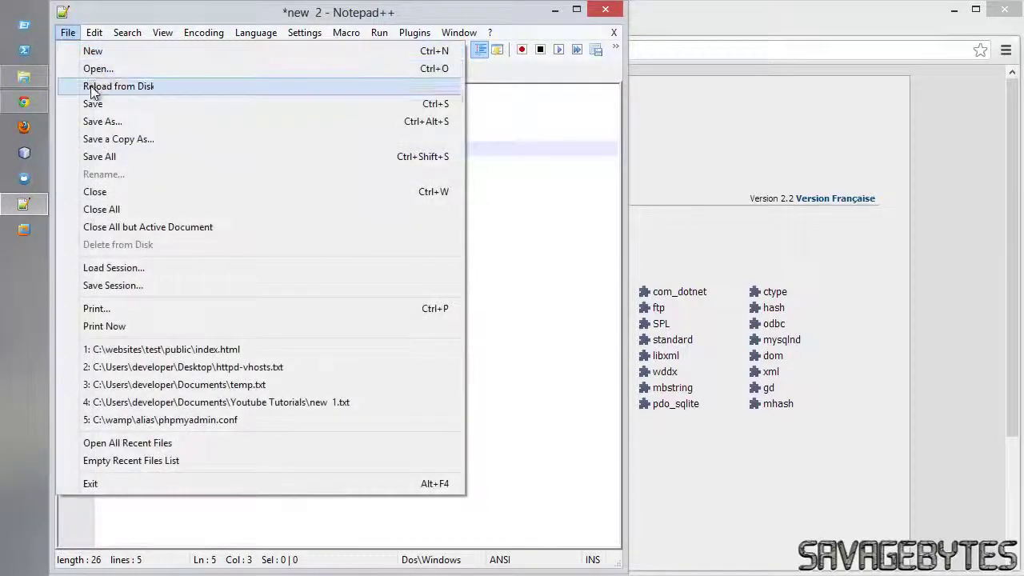
left_click(97, 122)
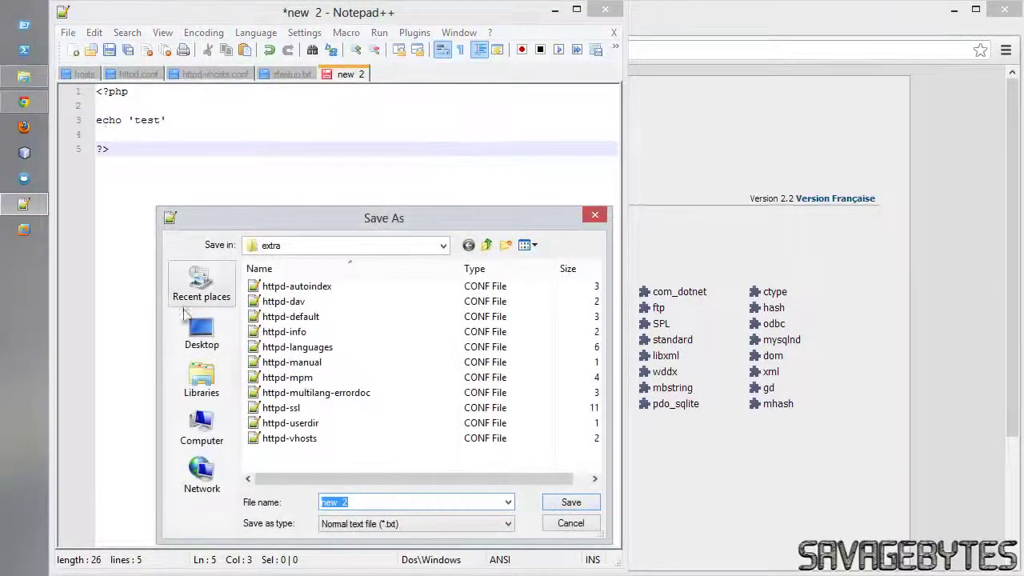
left_click(202, 427)
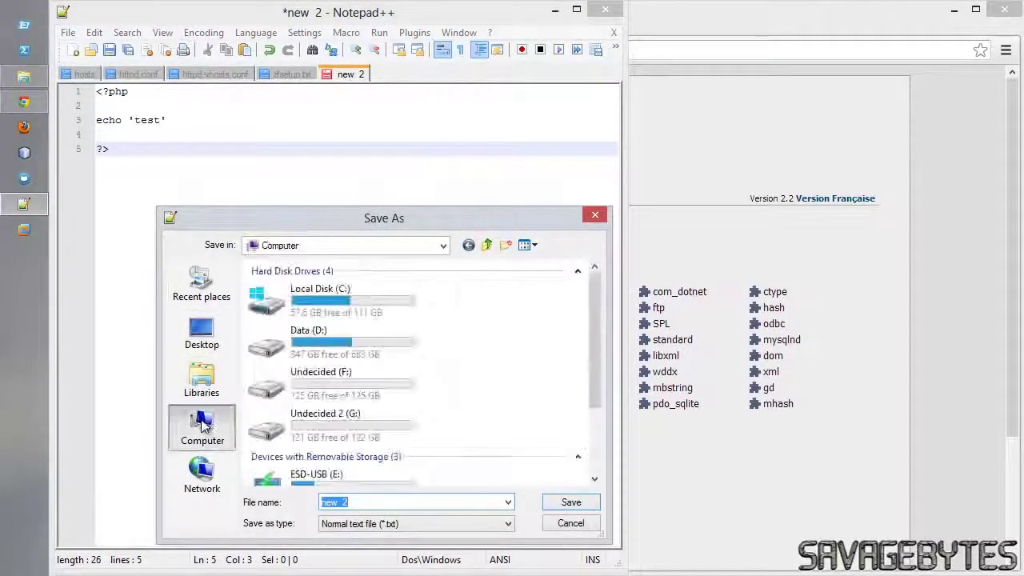
double_click(294, 304)
double_click(280, 407)
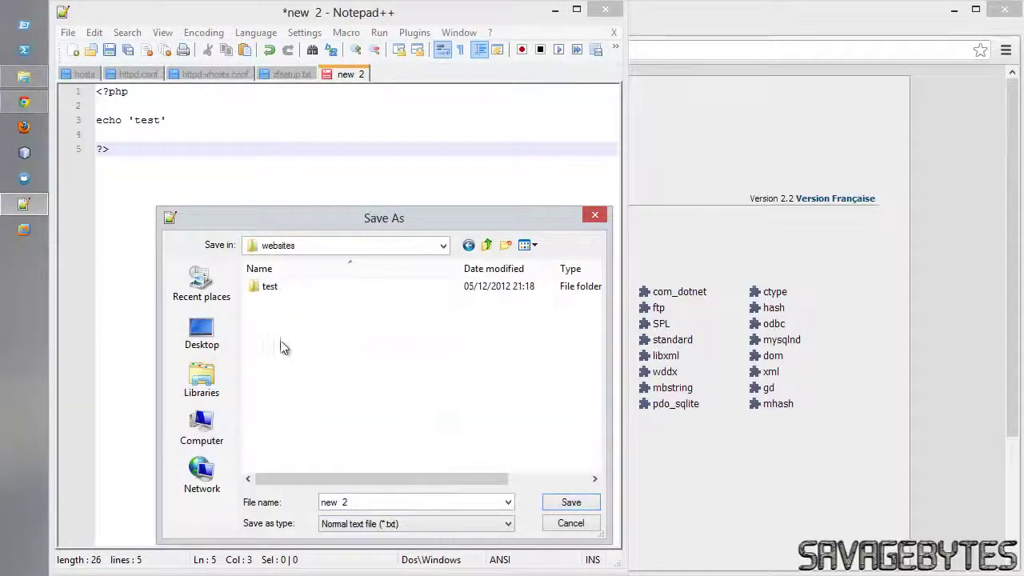
double_click(271, 290)
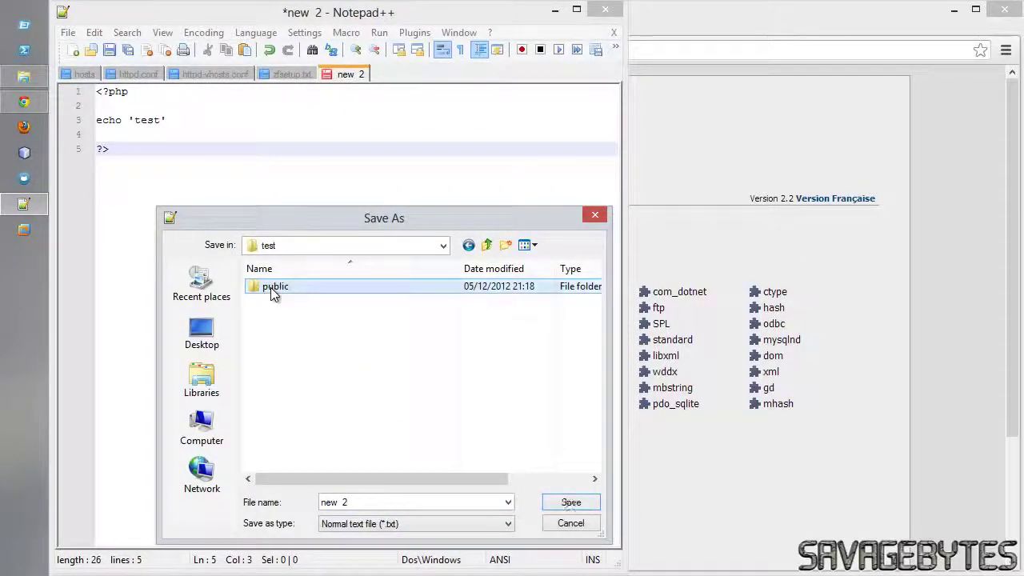
double_click(271, 290)
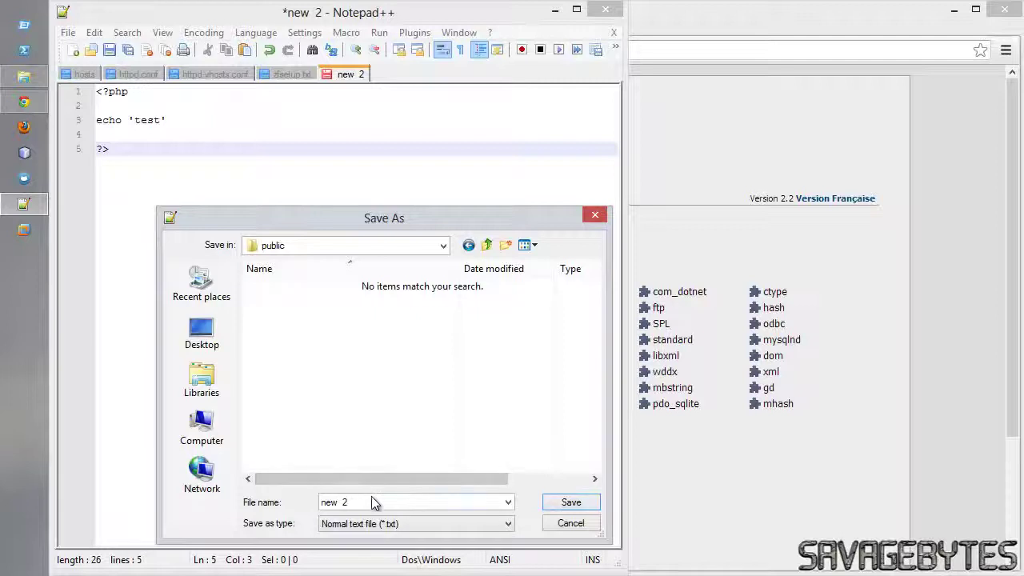
type("index")
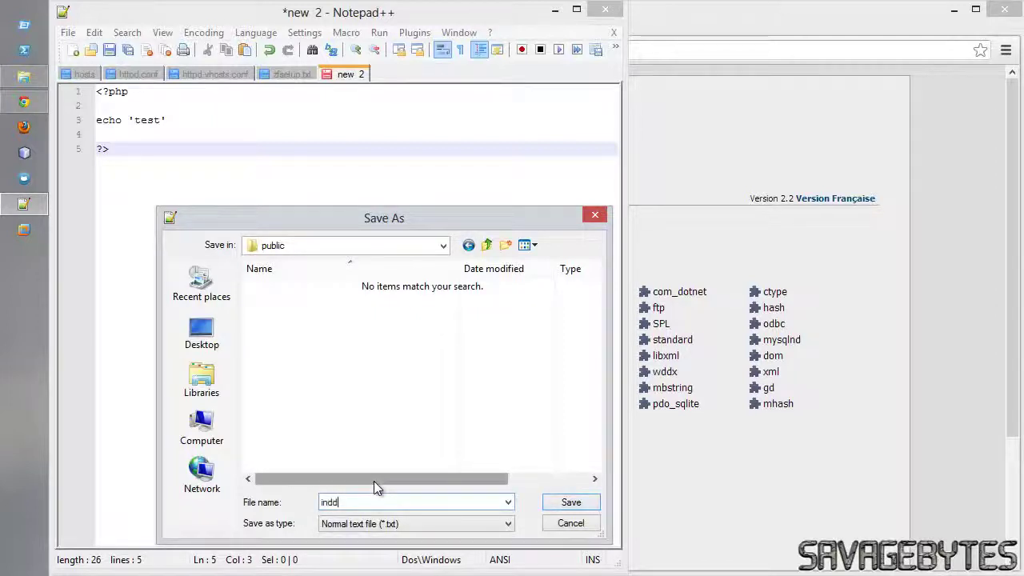
type(".php")
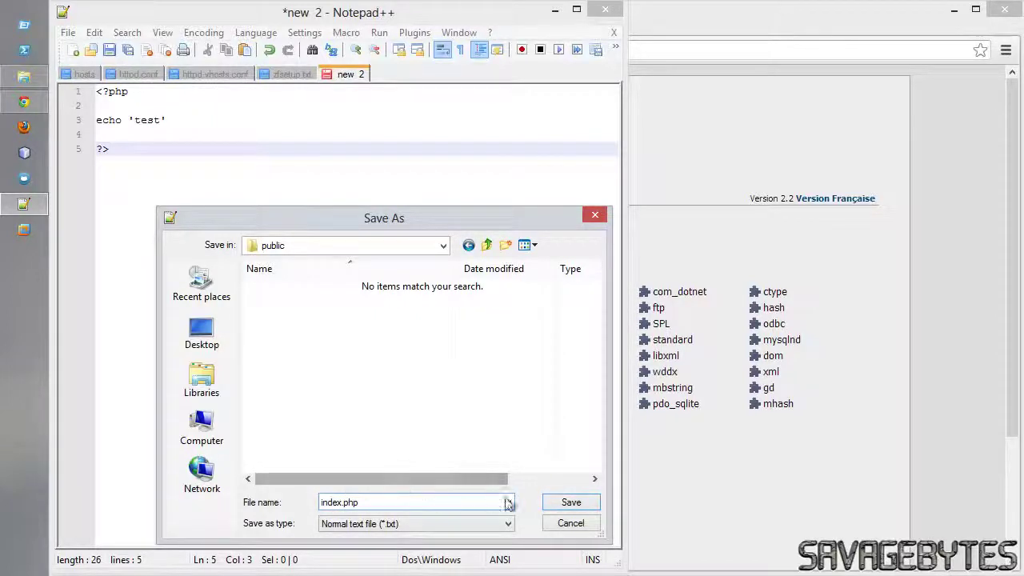
left_click(570, 504)
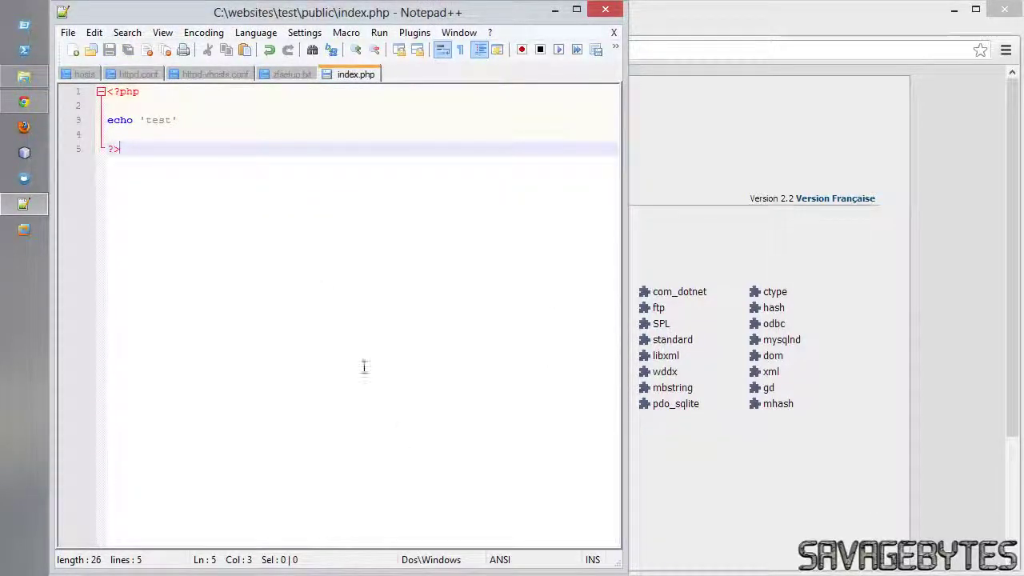
- Add the missing semicolon after echo 'test' in index.php and save the file
left_click(188, 120)
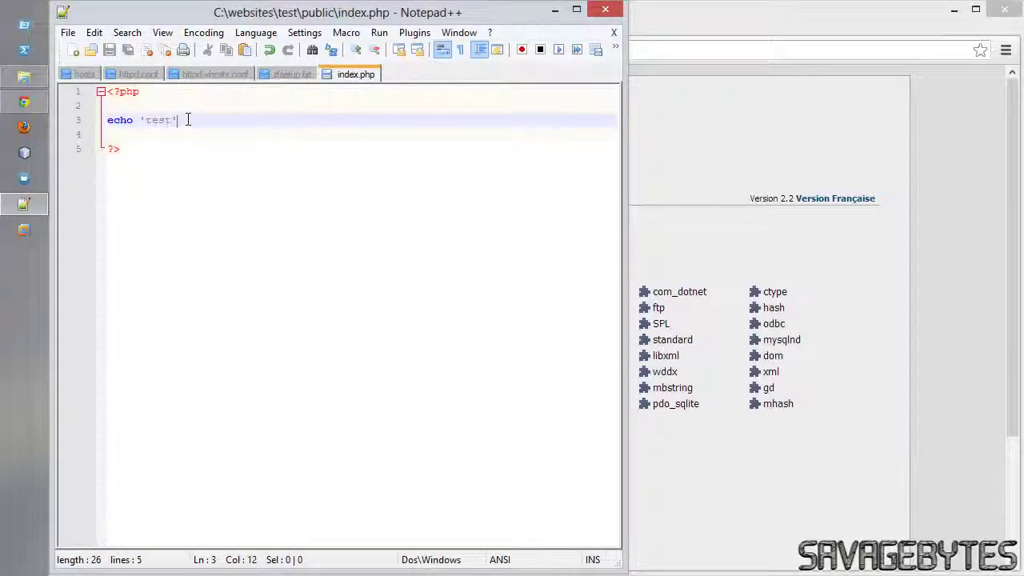
type(";")
left_click(68, 33)
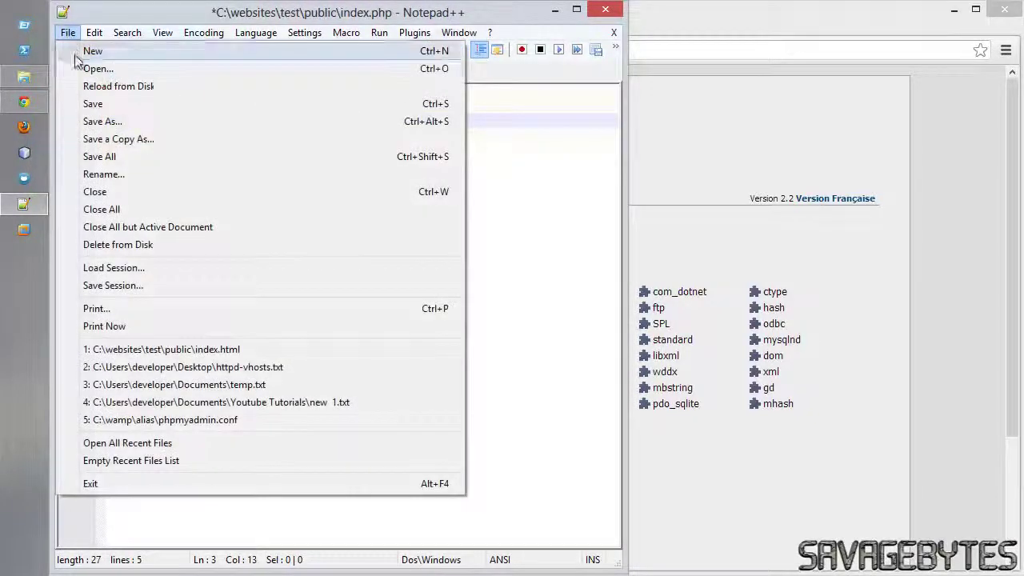
left_click(82, 103)
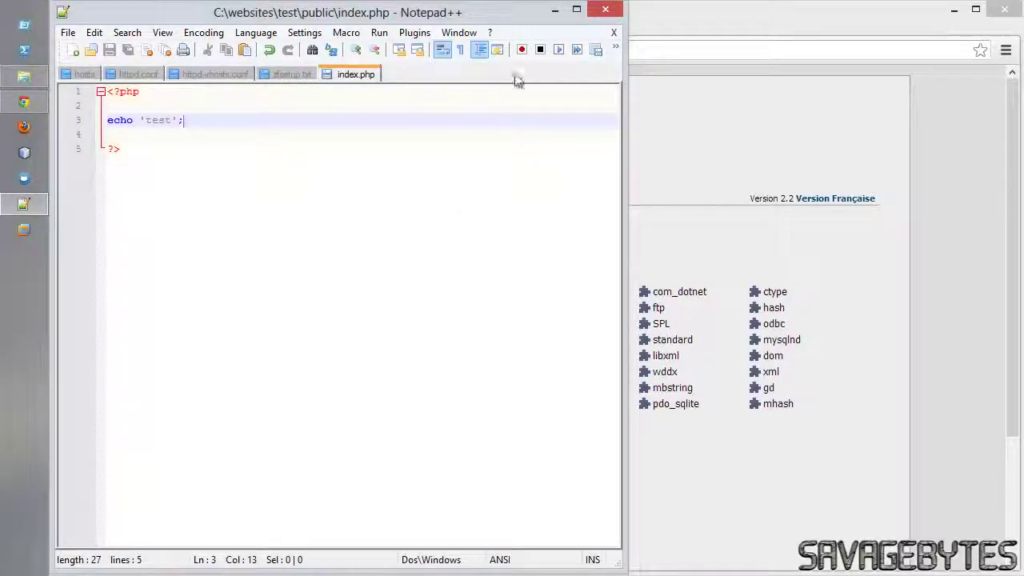
- Switch to Chrome by minimising the editor and reload the test/ page
left_click(555, 10)
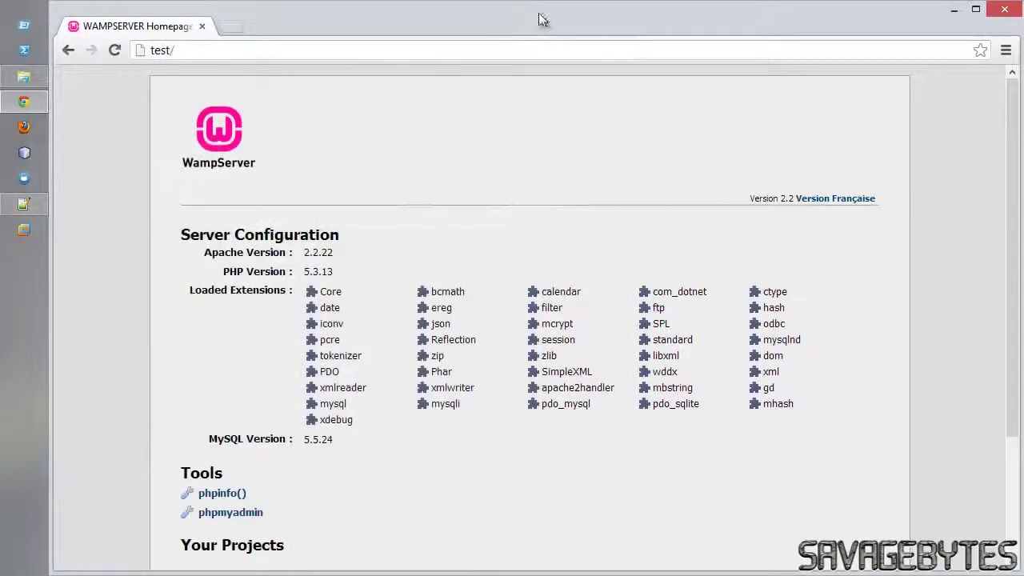
left_click(476, 49)
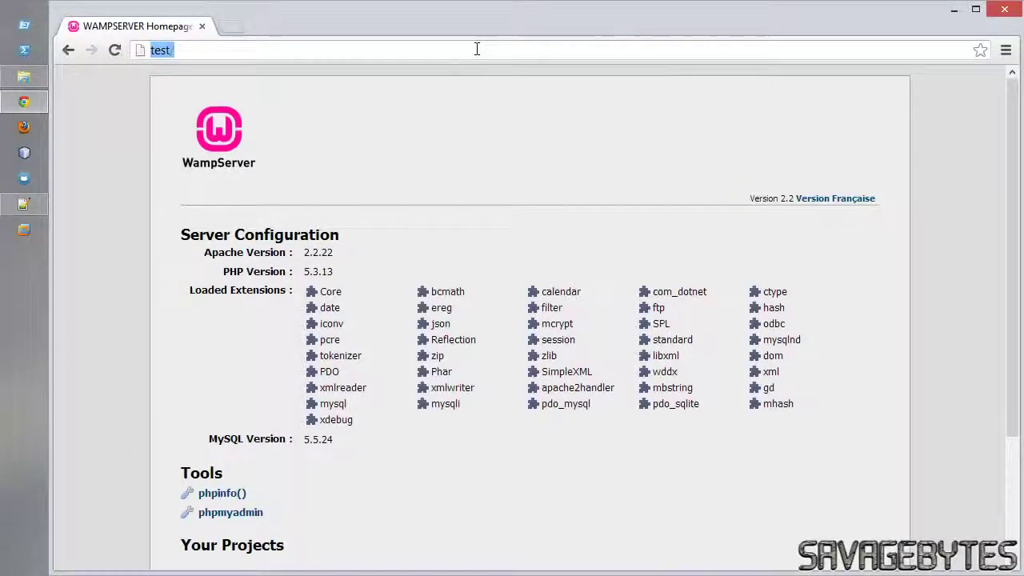
left_click(115, 50)
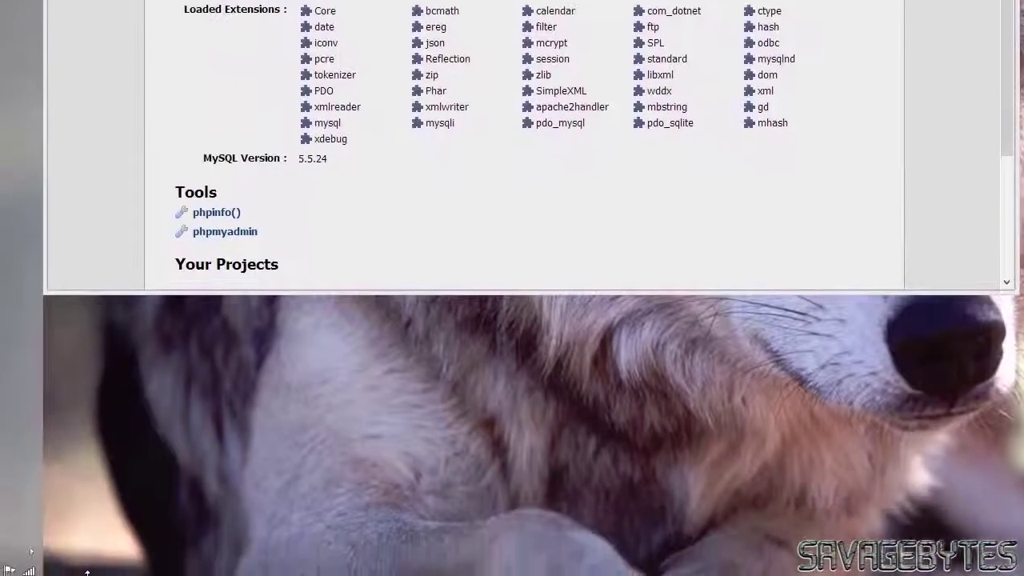
- Restart all WampServer services and reload the test/ page in the browser
left_click(35, 551)
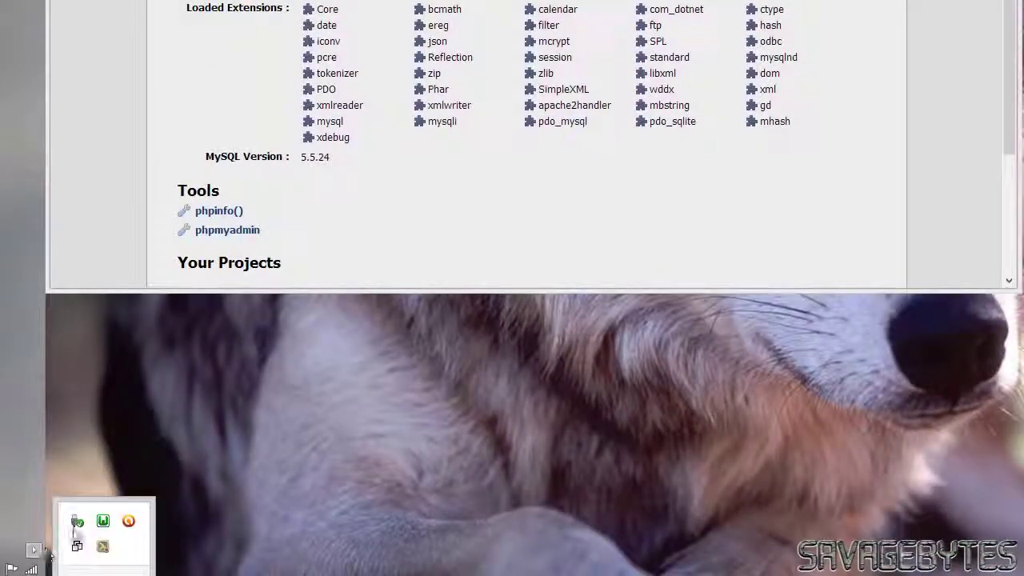
left_click(104, 521)
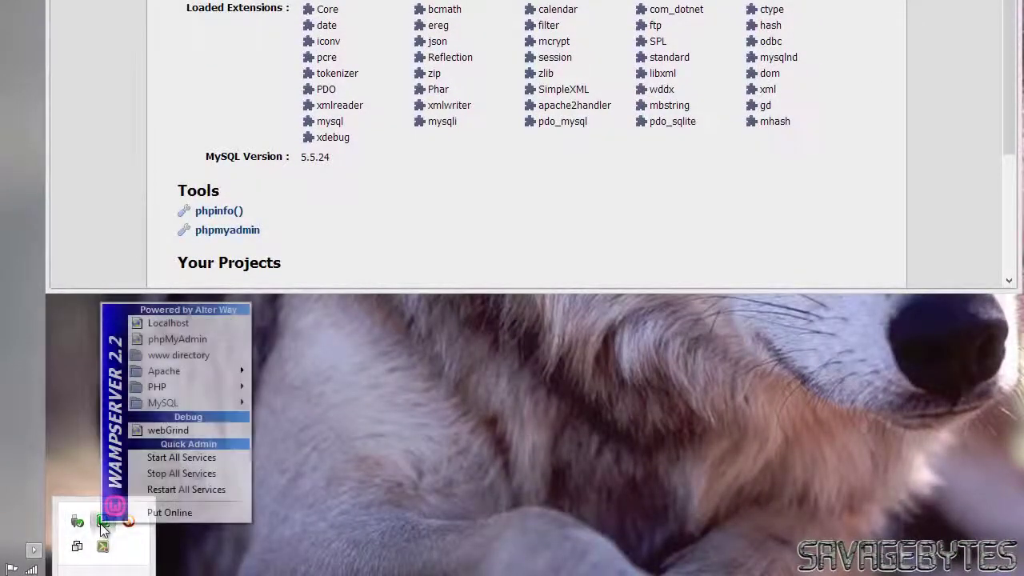
left_click(141, 490)
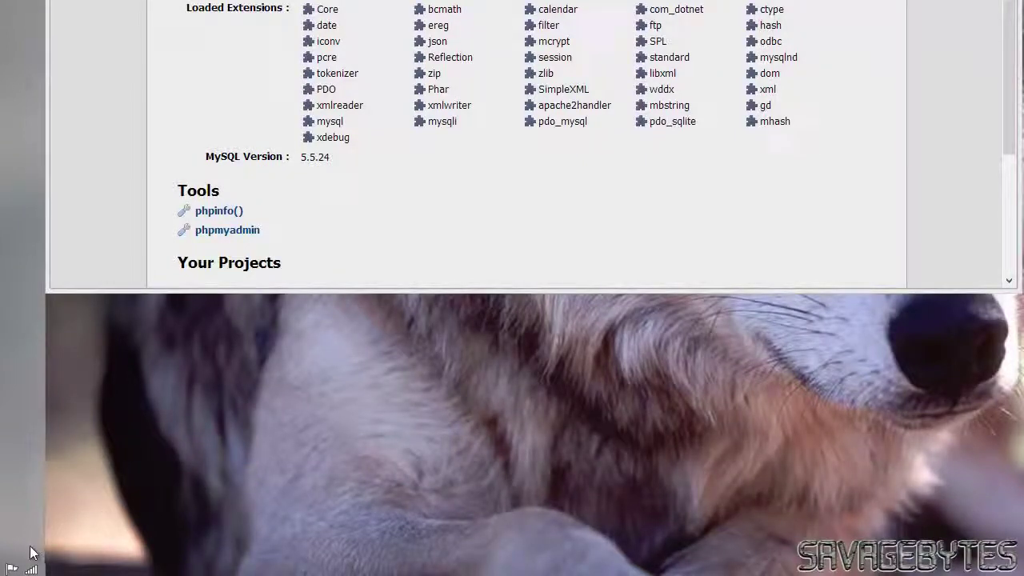
left_click(33, 551)
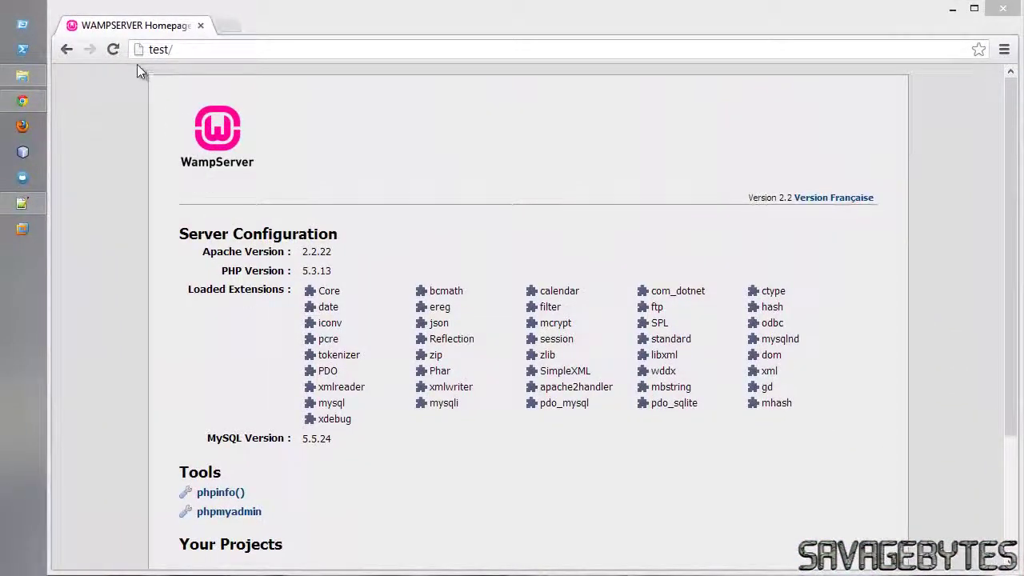
left_click(117, 48)
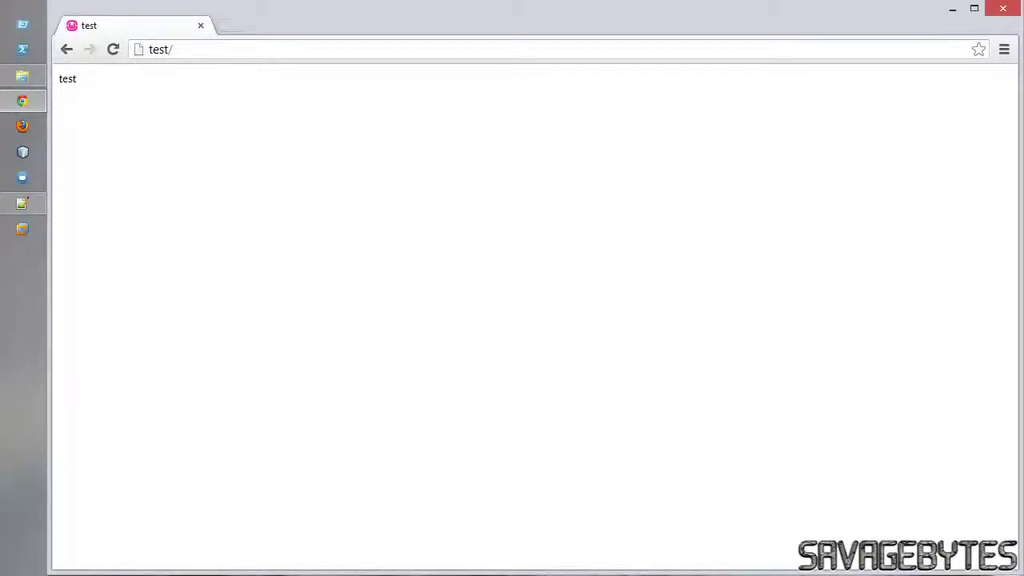
- Search the web for "zend framework manual" in a new tab and open the Zend Framework 2.0 manual
left_click(222, 25)
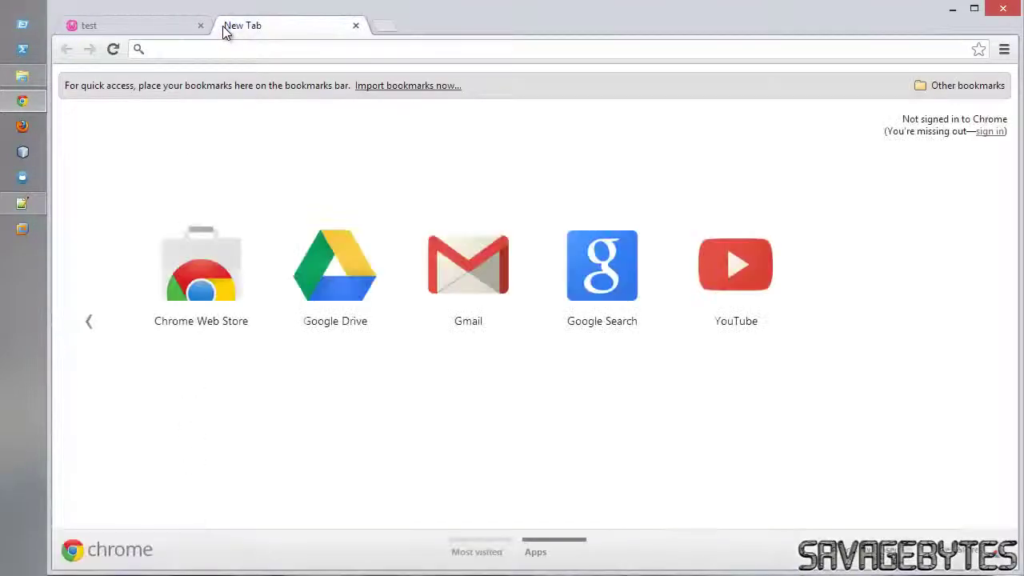
type("zend")
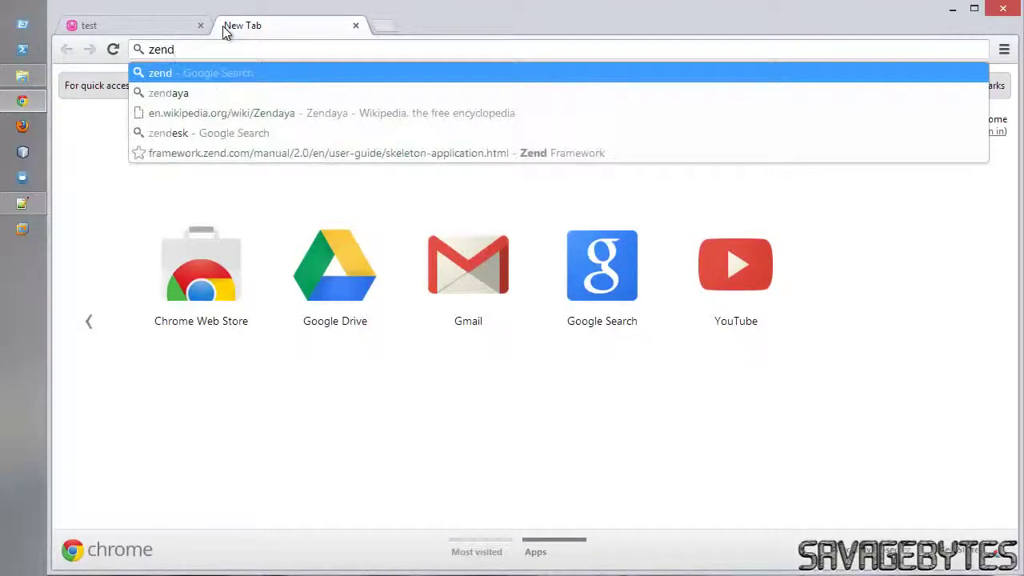
type(" framework manual")
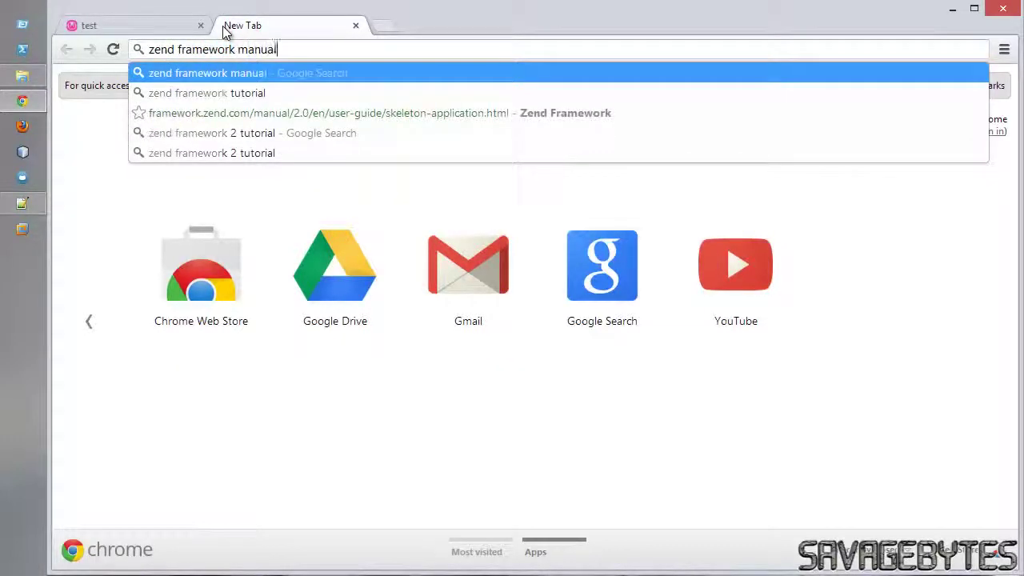
key("Return")
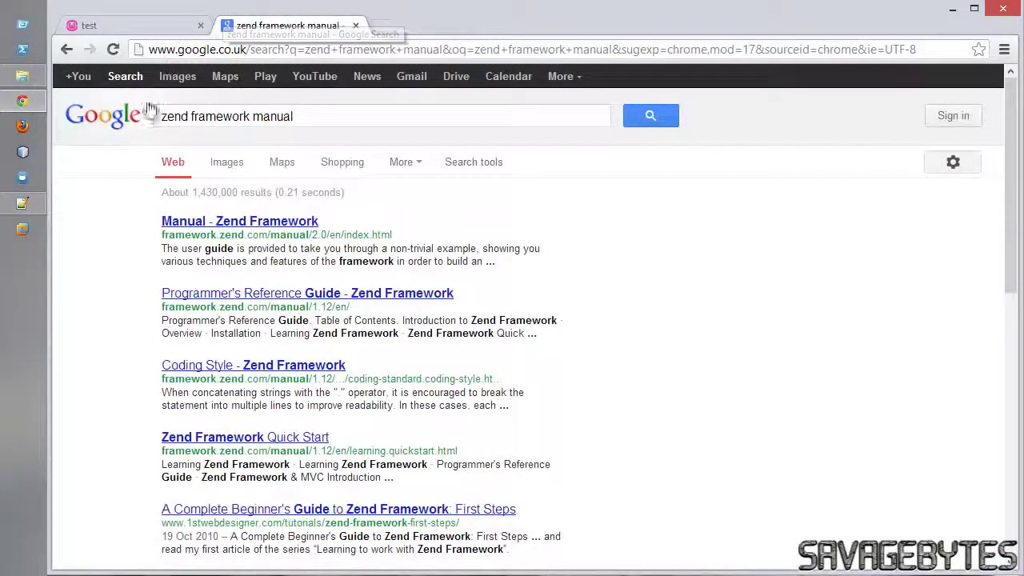
left_click(186, 222)
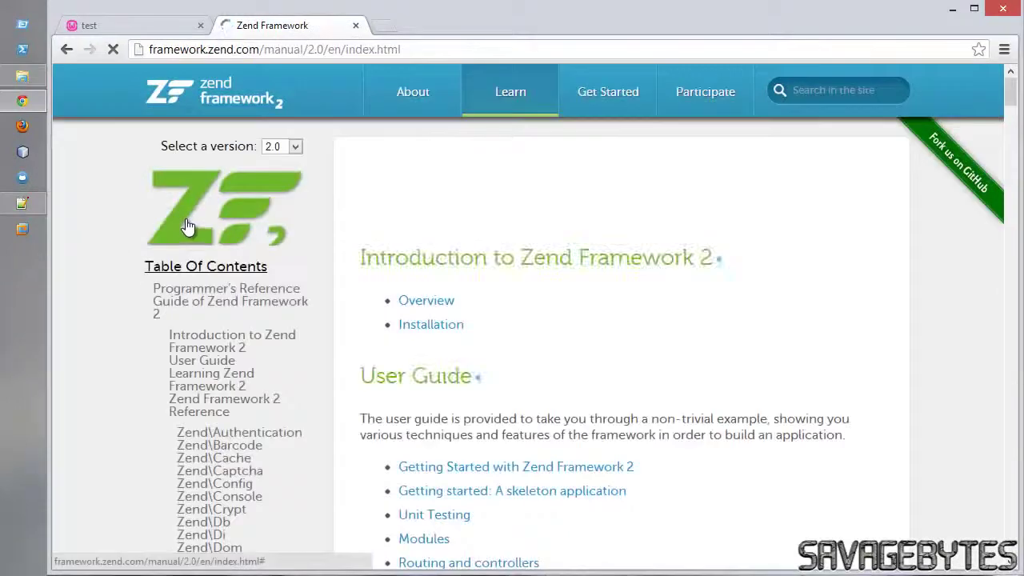
- Follow the manual's "Getting started: A skeleton application" page to the ZendSkeletonApplication GitHub repository and download it as a ZIP
left_click(489, 494)
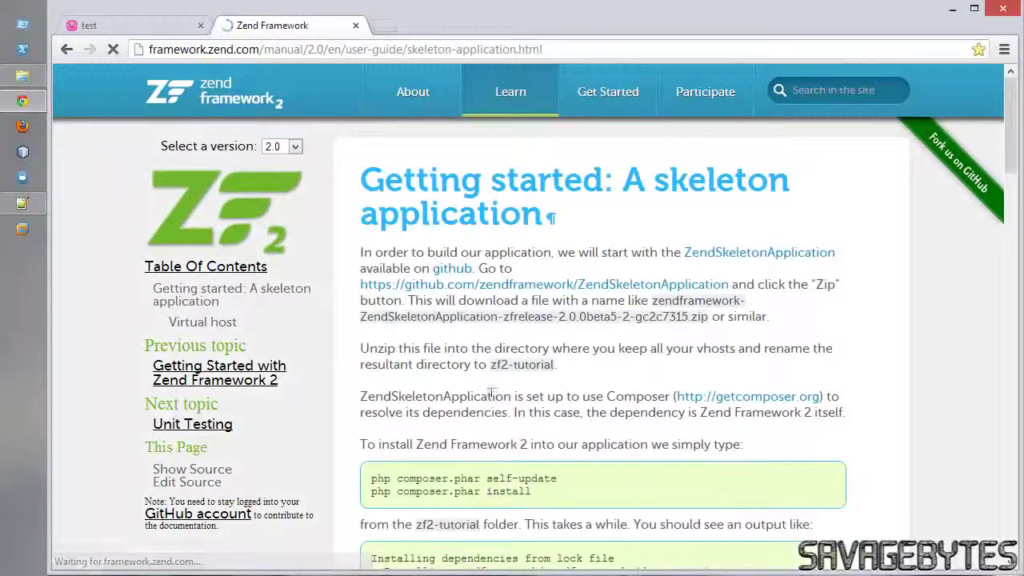
left_click(505, 293)
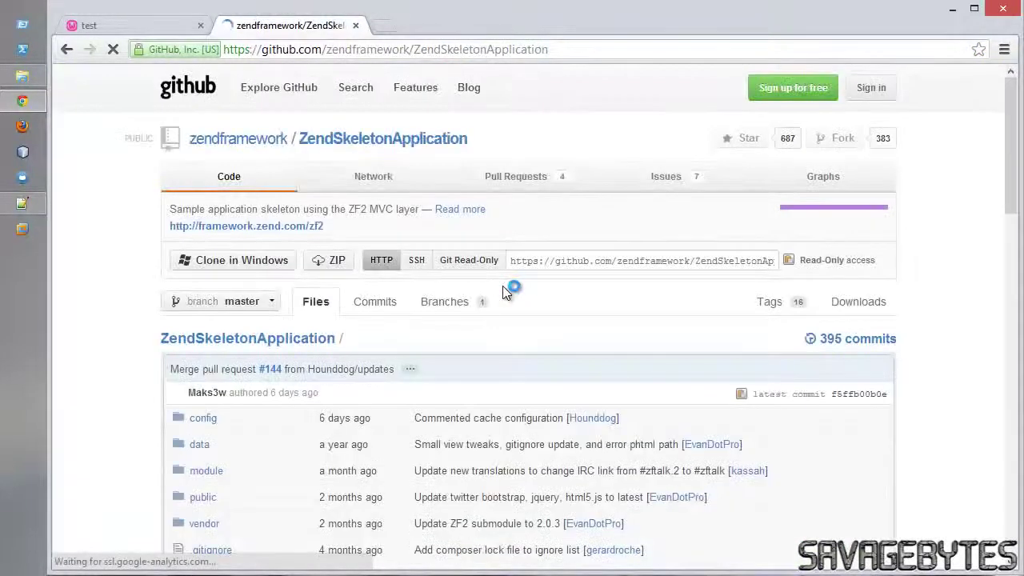
left_click(338, 261)
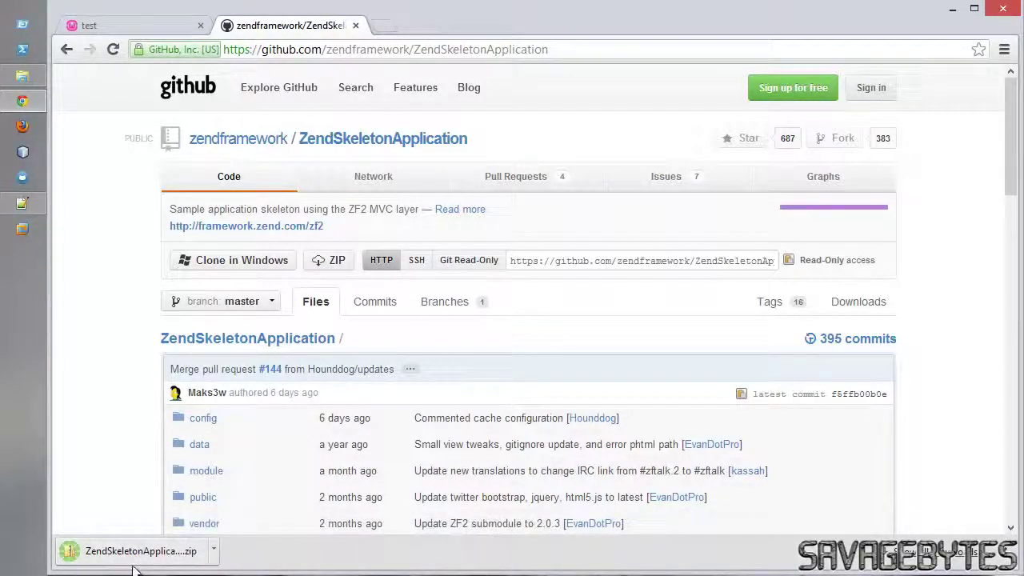
- Open the downloaded archive's ZendSkeletonApplication-master folder and C:\websites\test in two side-by-side Explorer windows
left_click(133, 563)
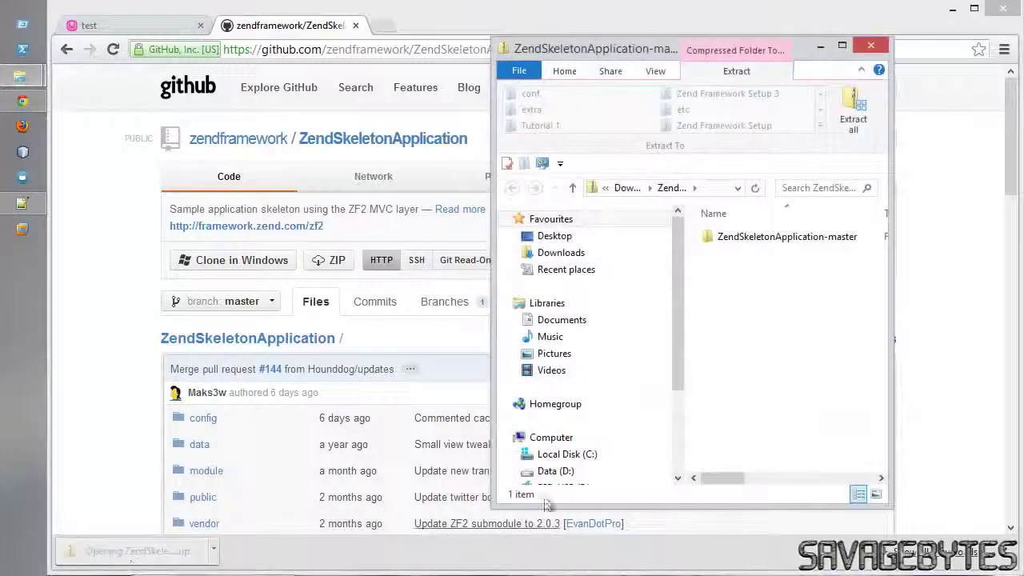
right_click(570, 455)
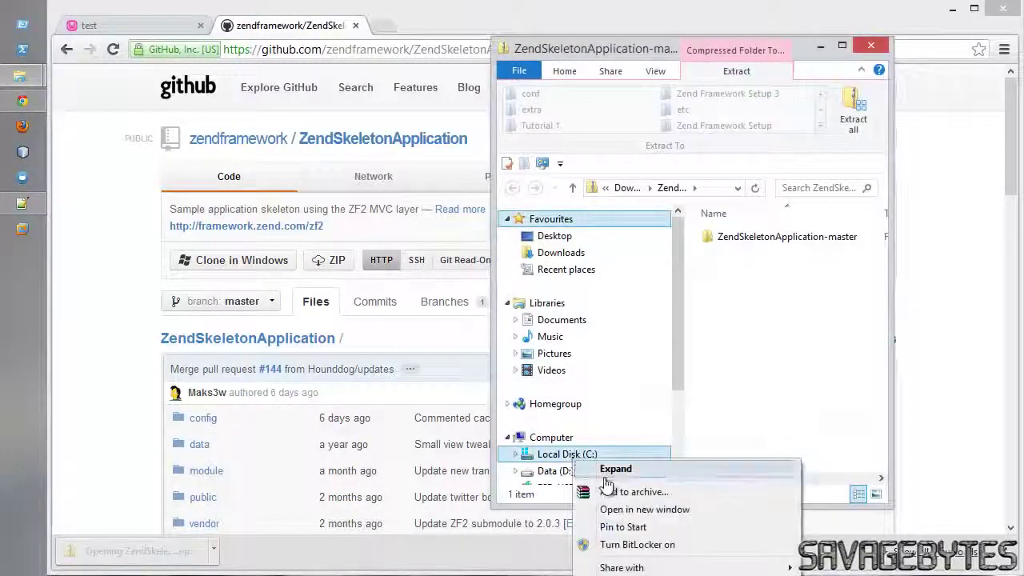
left_click(636, 510)
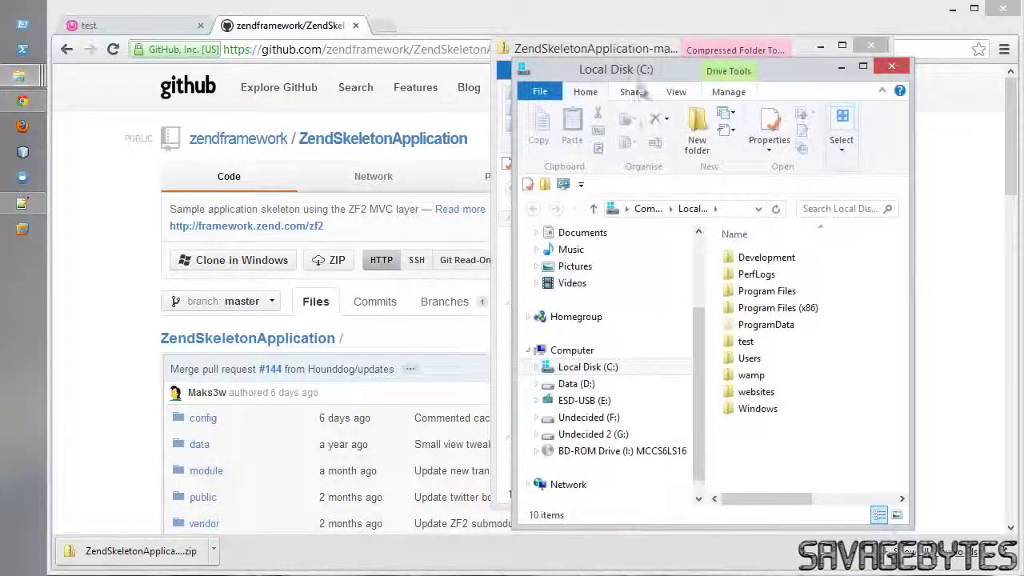
left_click_drag(645, 70, 204, 51)
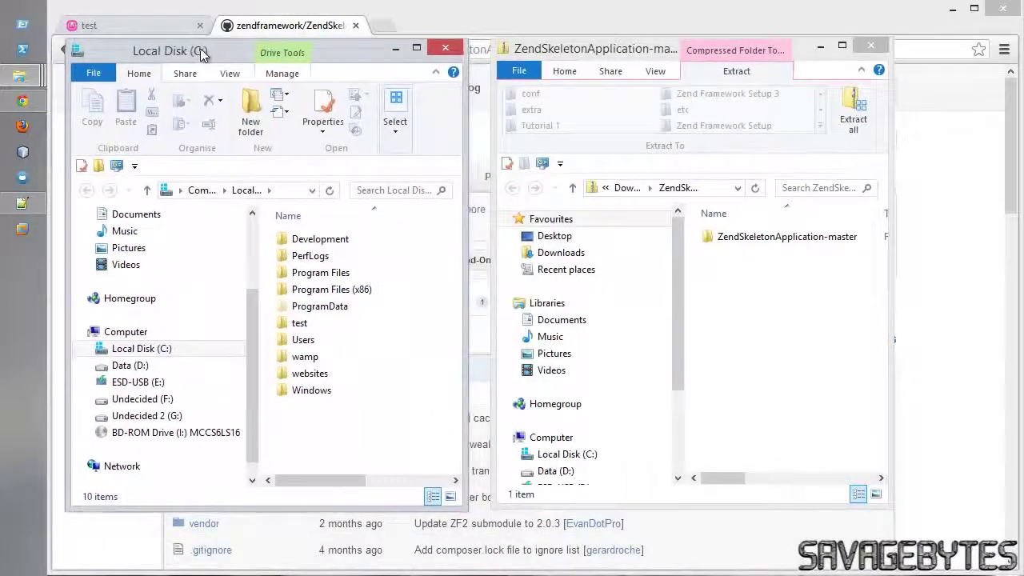
double_click(720, 237)
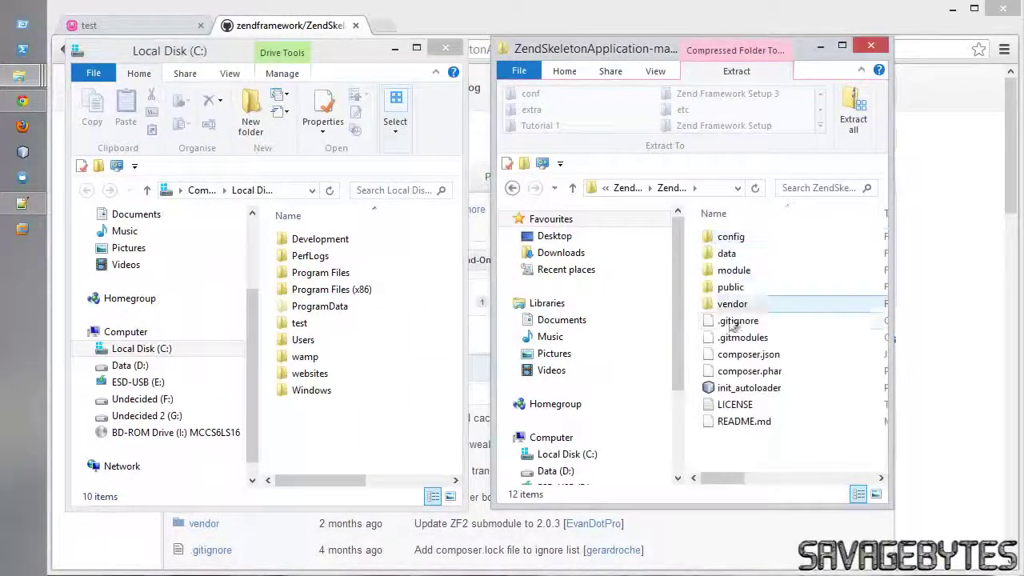
double_click(292, 372)
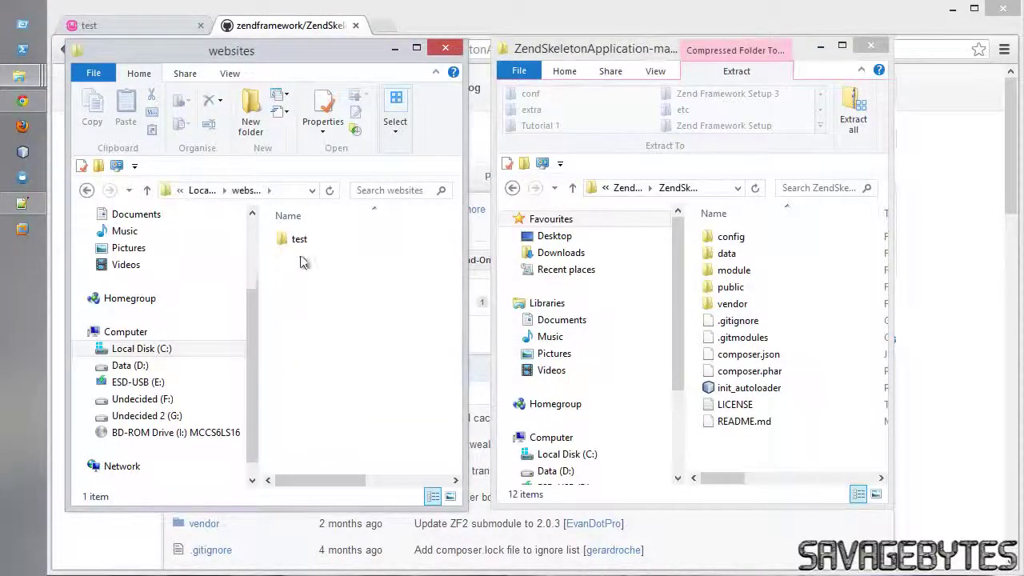
double_click(301, 239)
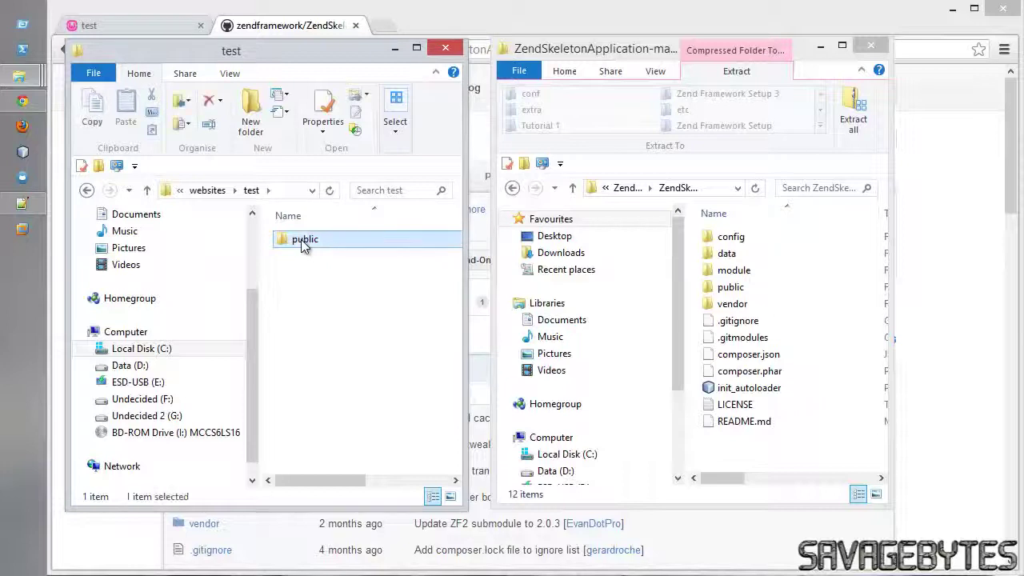
- Copy all skeleton application files from the archive into C:\websites\test, replacing the existing index.php, and close both Explorer windows and the browser
double_click(302, 240)
left_click(86, 190)
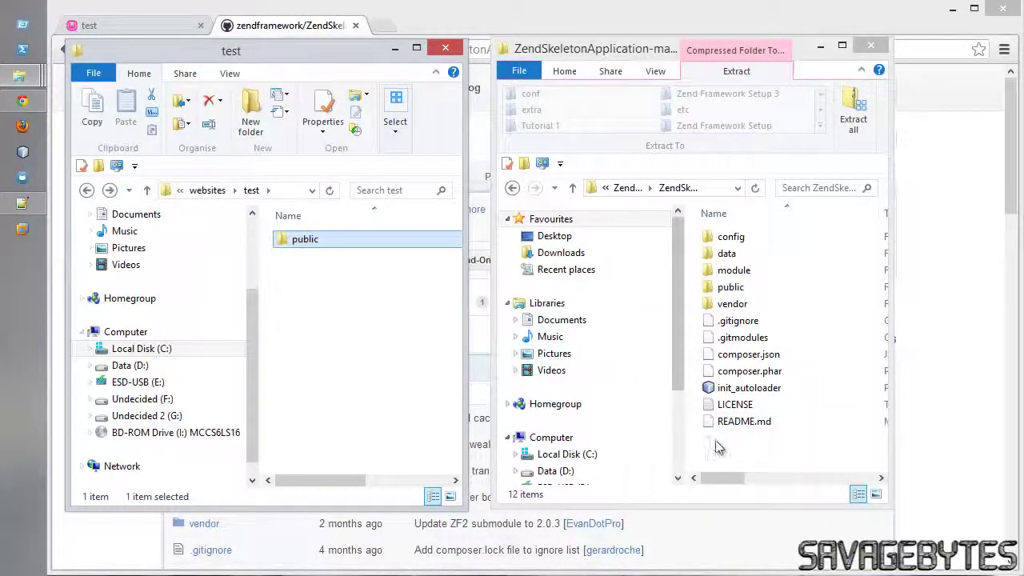
left_click_drag(715, 462, 361, 340)
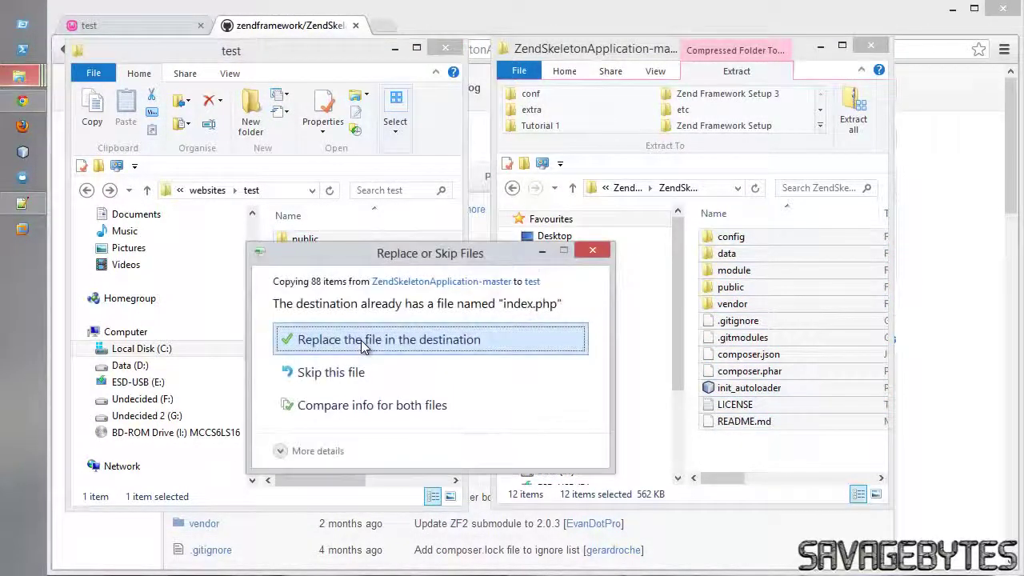
left_click(361, 340)
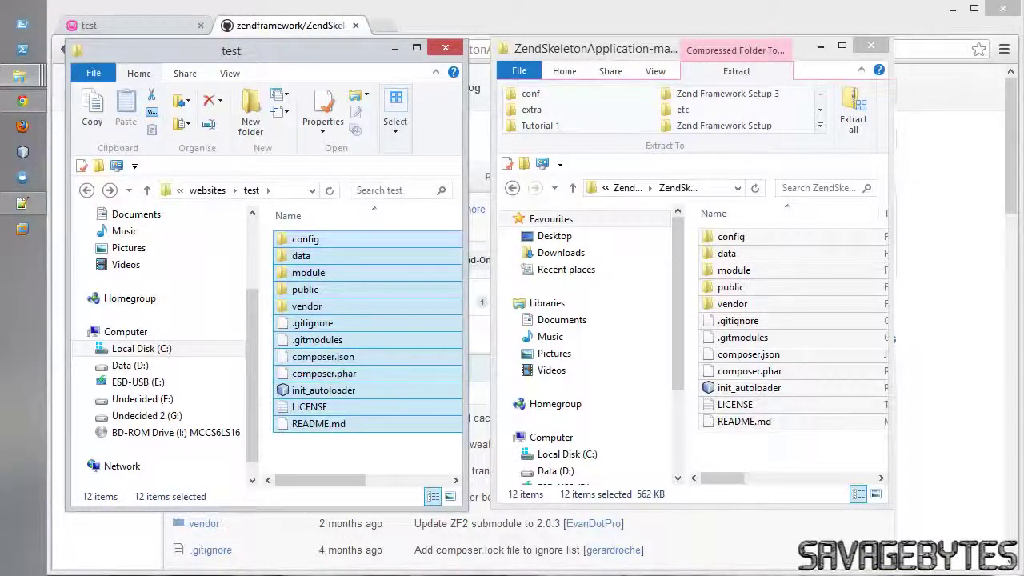
left_click(444, 50)
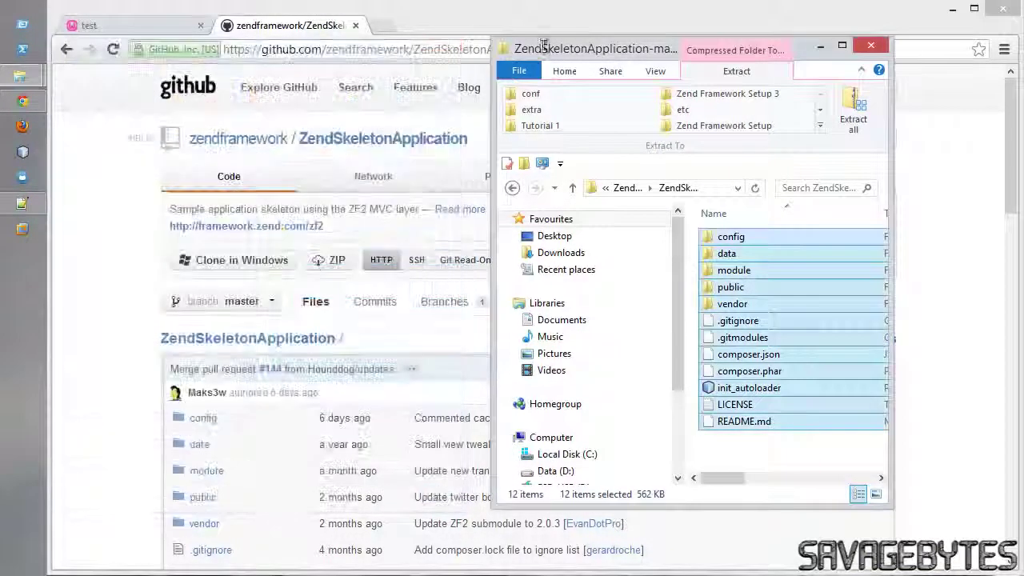
left_click(870, 45)
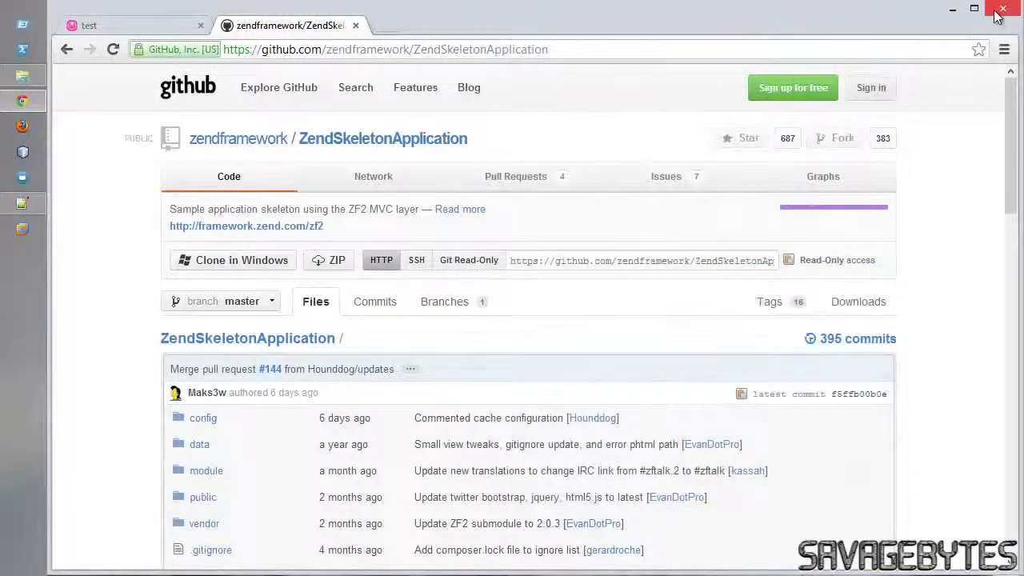
left_click(998, 13)
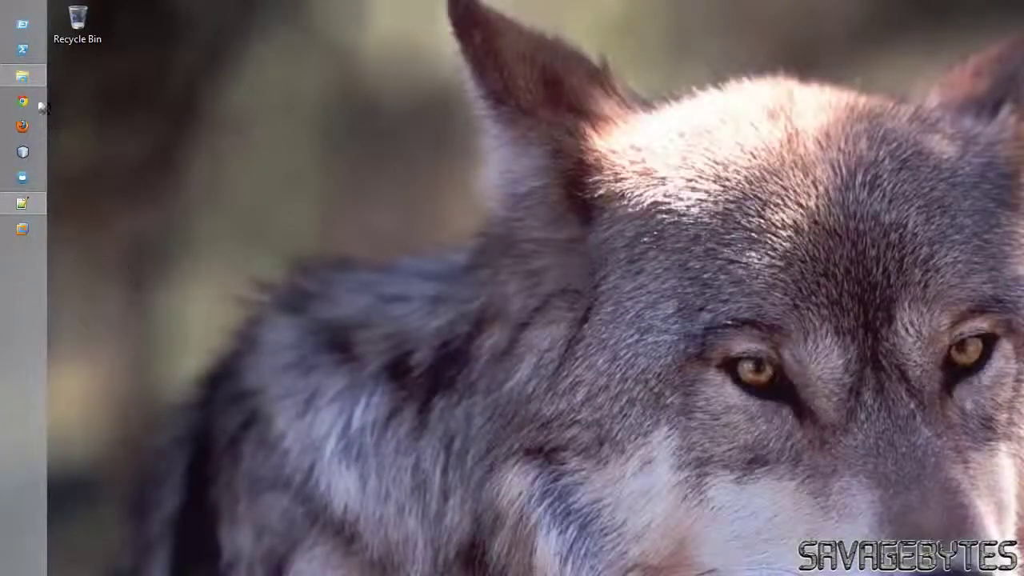
- Open the system variable Path for editing from the computer's advanced system settings, with the cursor at the end of its value
left_click(35, 77)
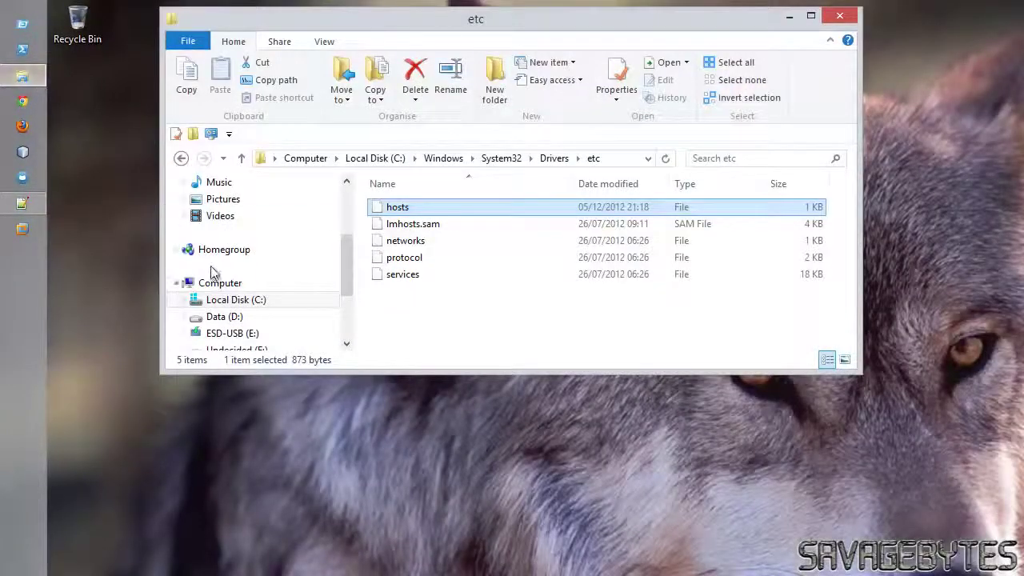
right_click(215, 284)
left_click(285, 478)
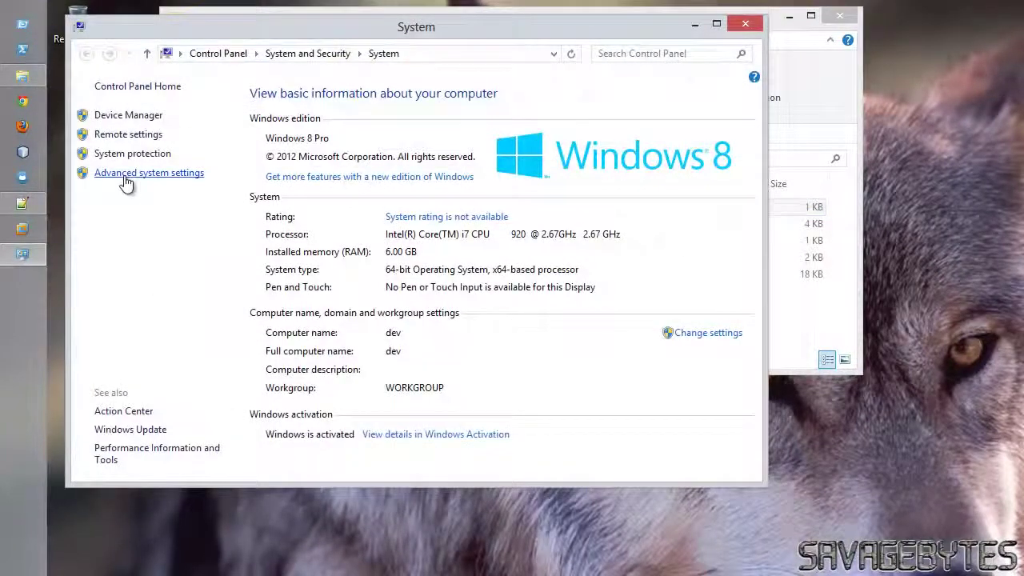
left_click(127, 173)
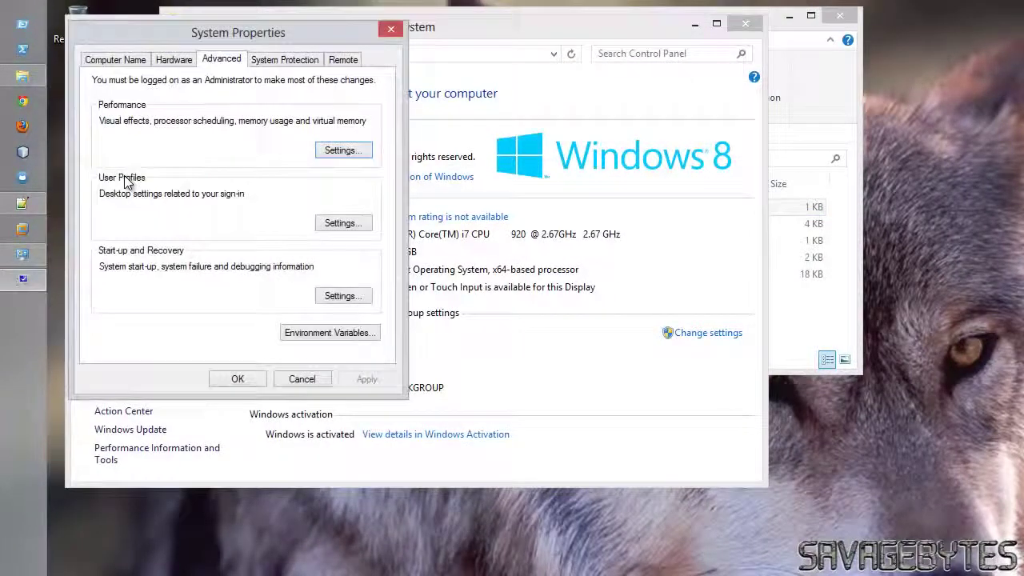
left_click(298, 334)
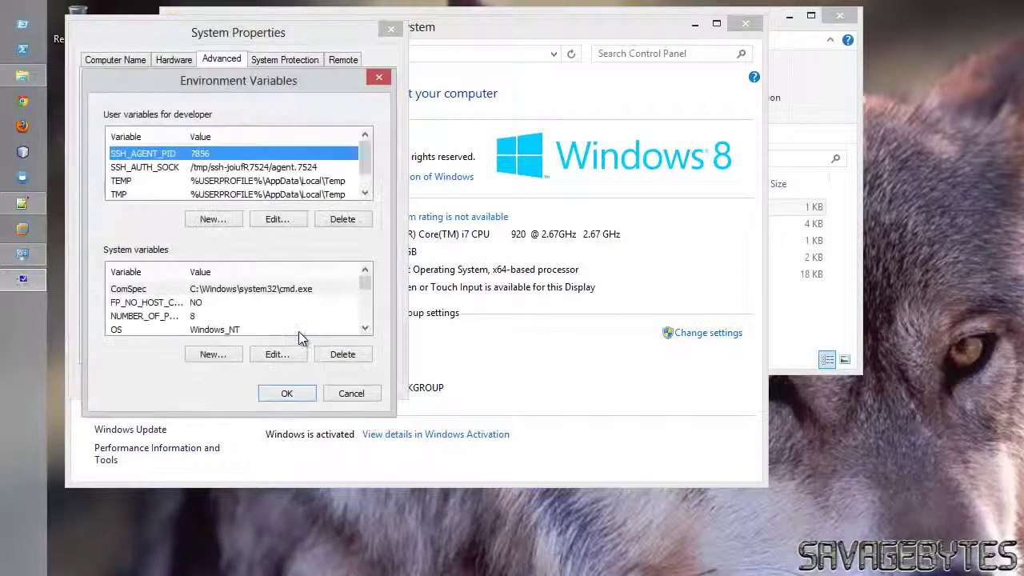
left_click(365, 329)
left_click(364, 329)
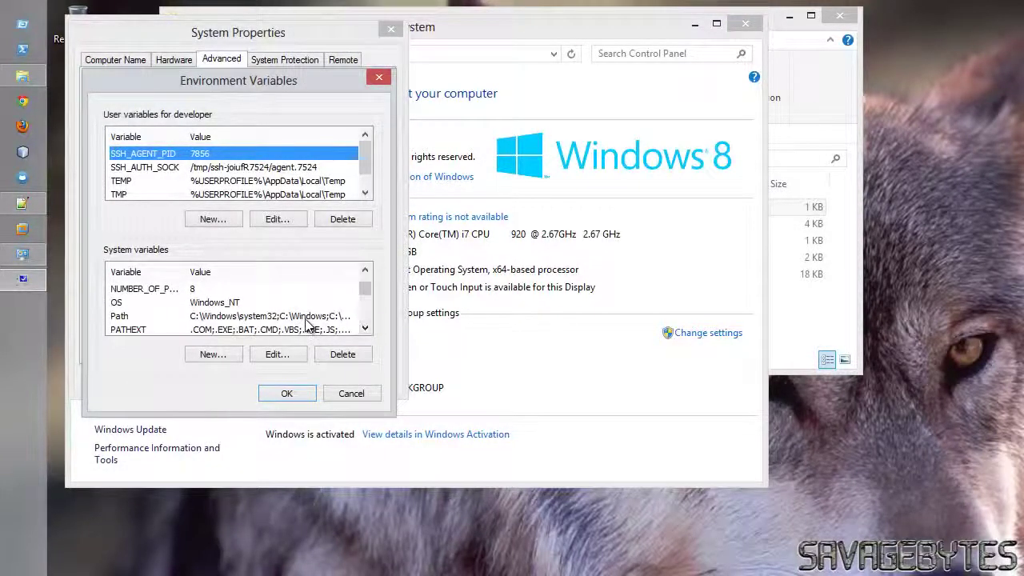
left_click(308, 319)
left_click(277, 353)
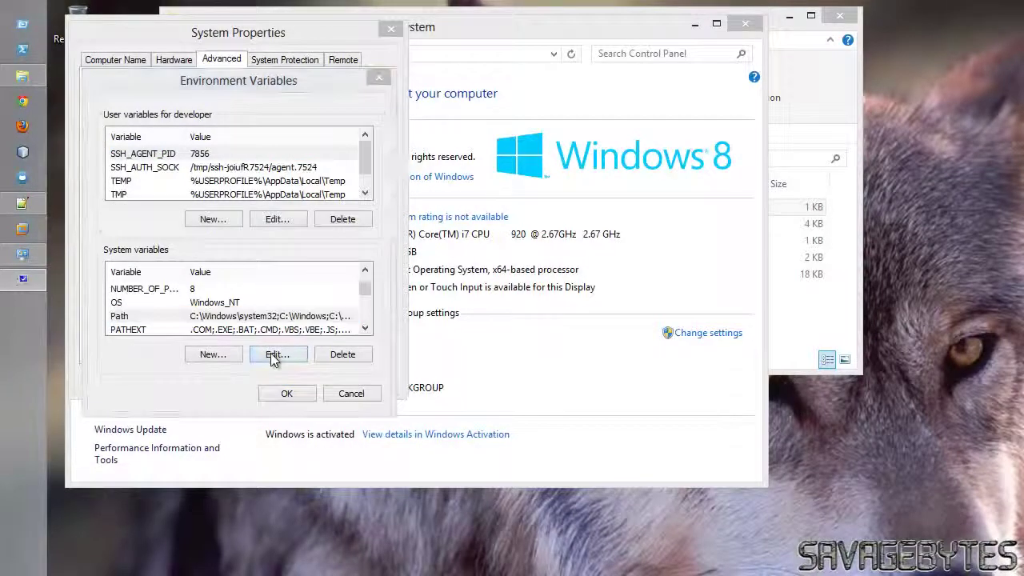
key("End")
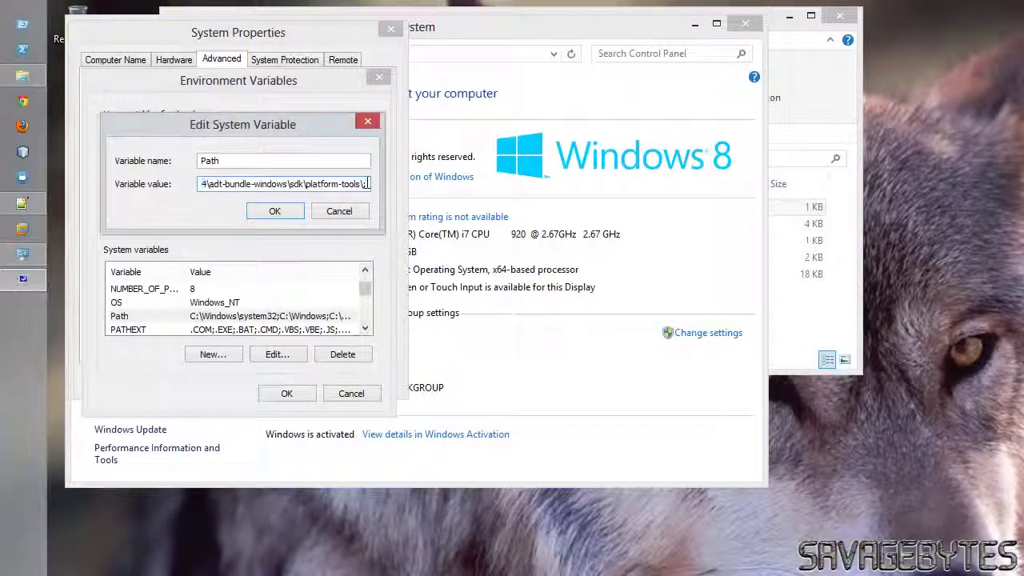
- Browse to C:\wamp\bin\php\php5.3.13 in Explorer, copy the folder's full path and close the window
left_click(784, 48)
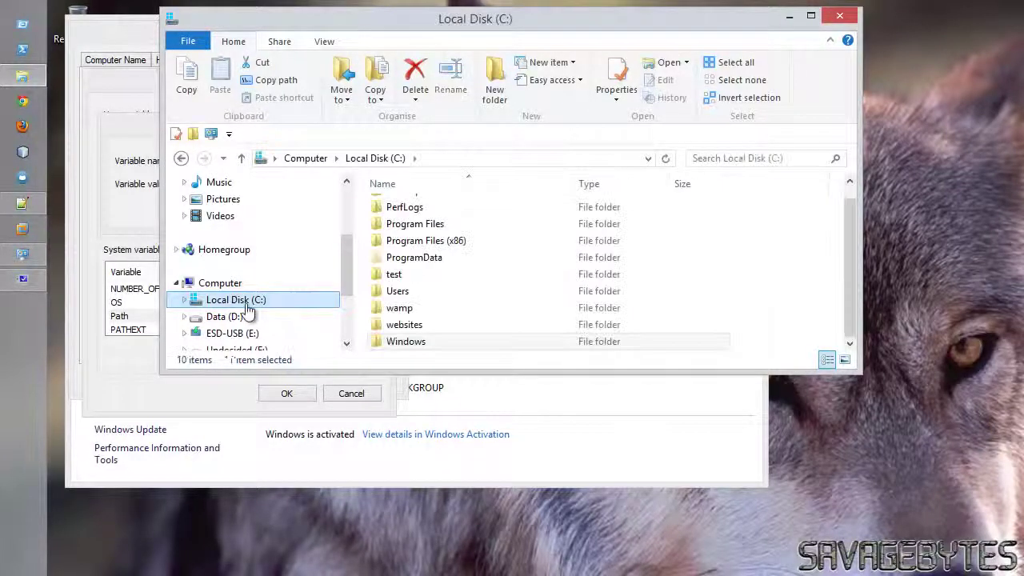
double_click(400, 308)
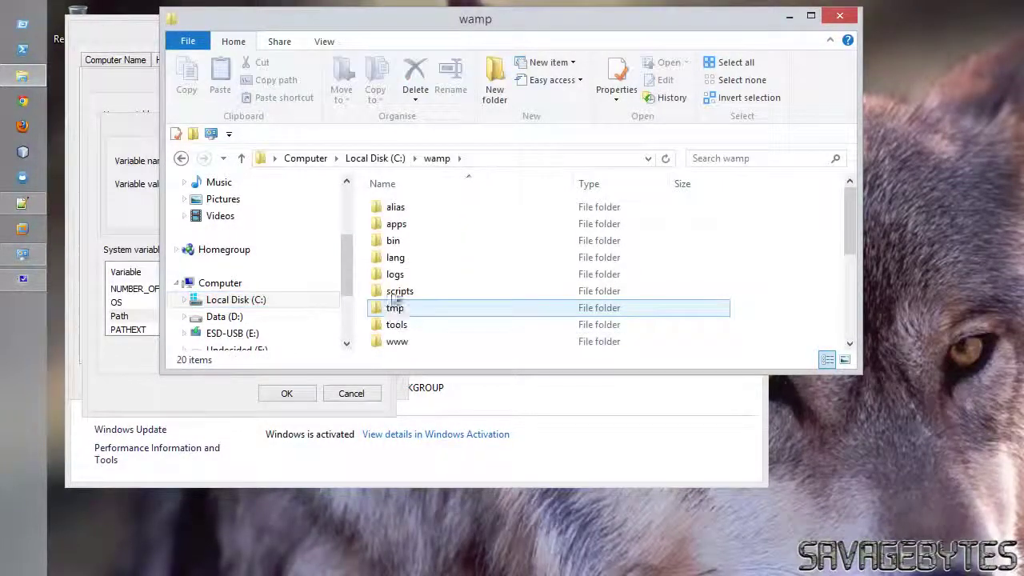
double_click(394, 240)
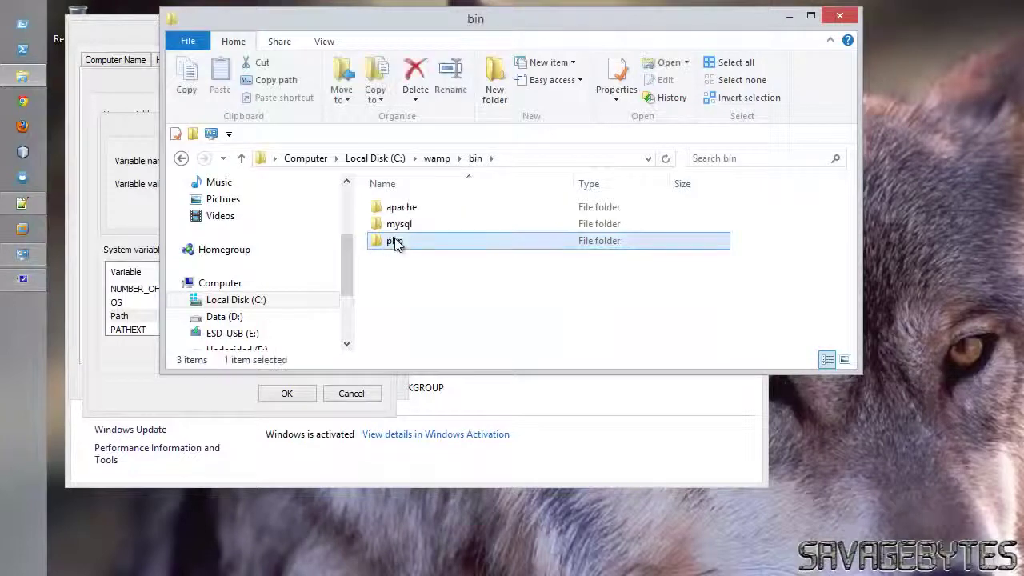
double_click(394, 241)
left_click(402, 210)
double_click(402, 209)
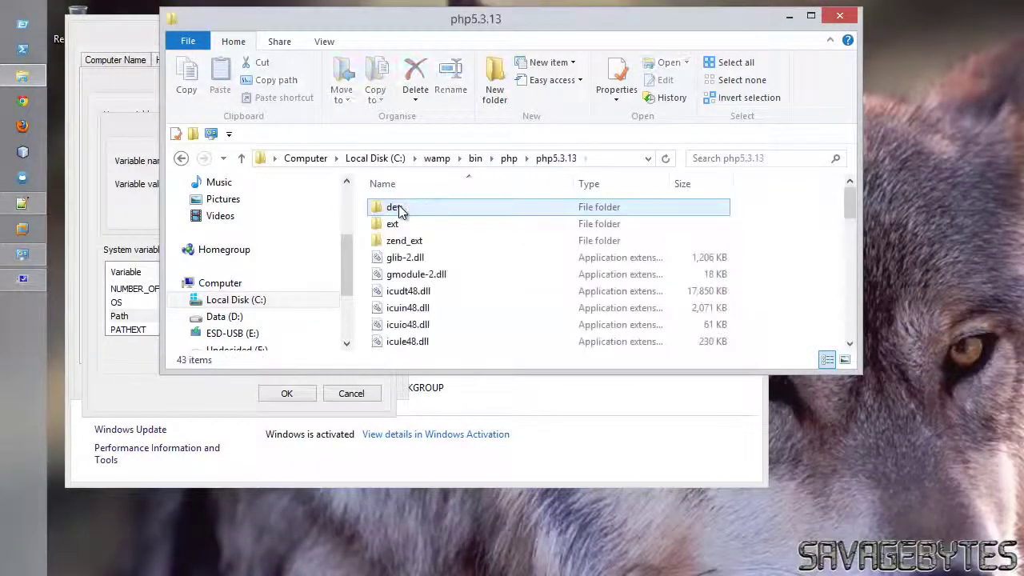
left_click(608, 156)
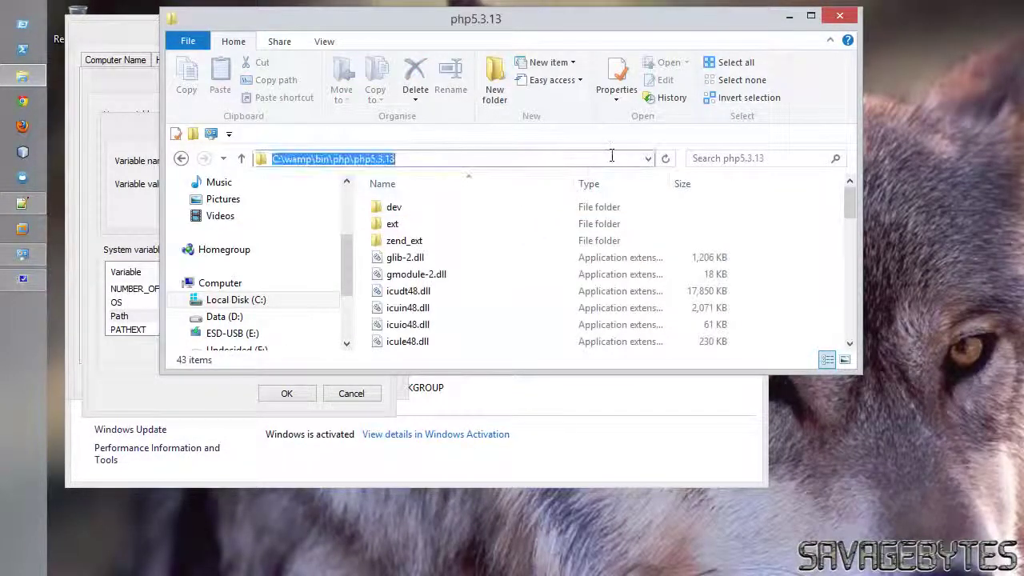
right_click(372, 157)
left_click(418, 205)
left_click(838, 21)
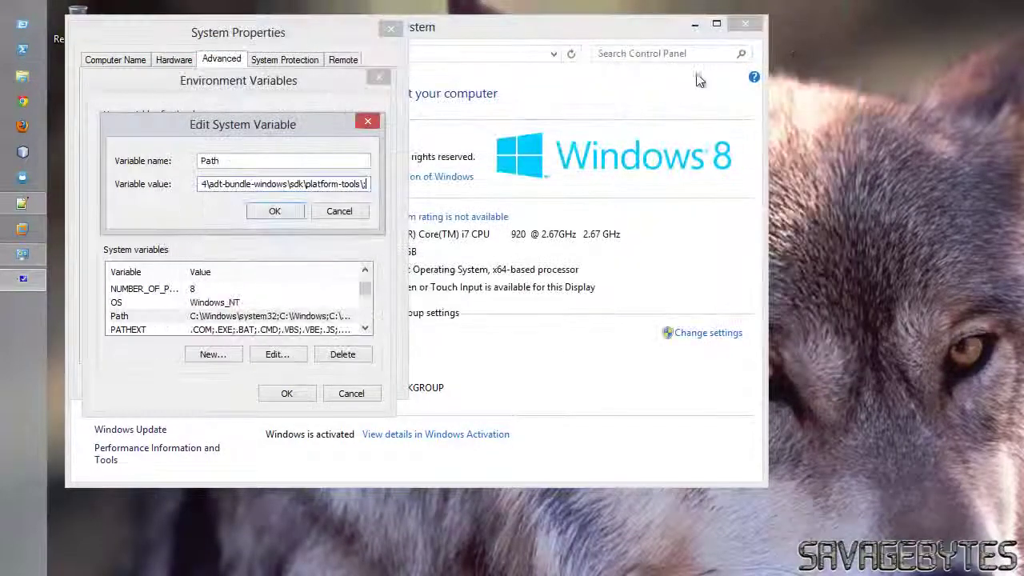
- Append "C:\wamp\bin\php\php5.3.13;" to the Path value, confirm all system dialogs and close the System window
right_click(368, 186)
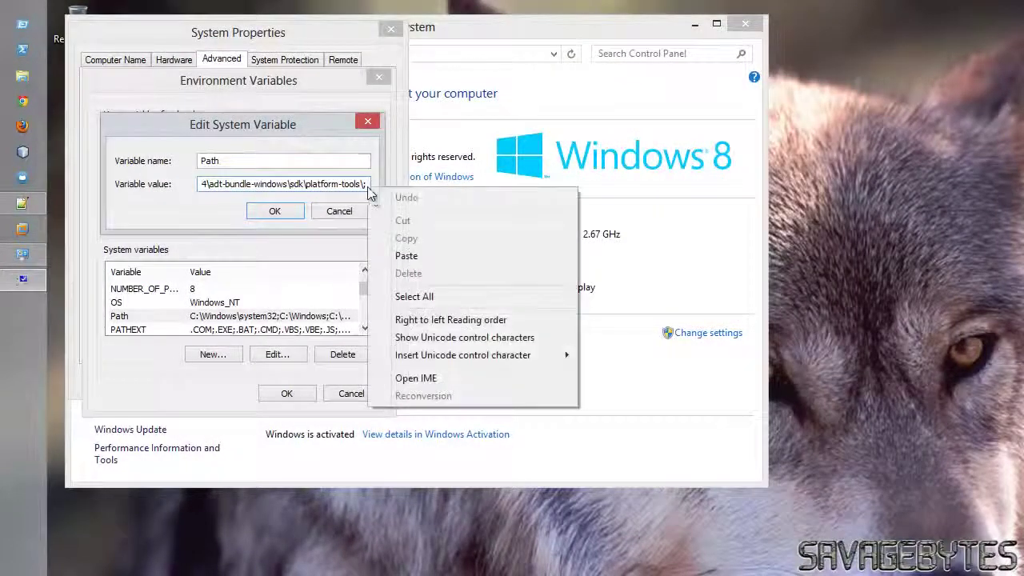
left_click(407, 255)
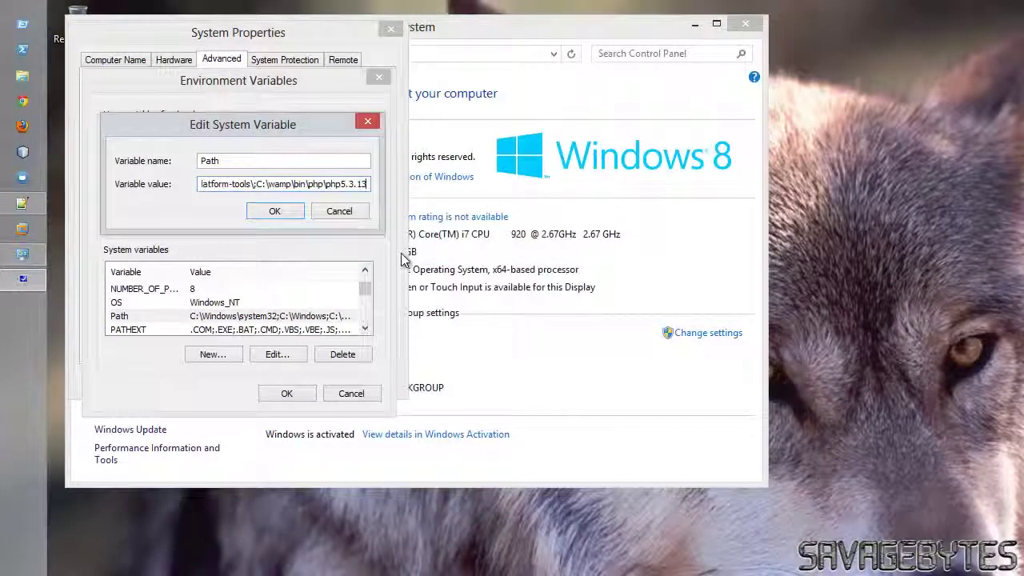
type(";")
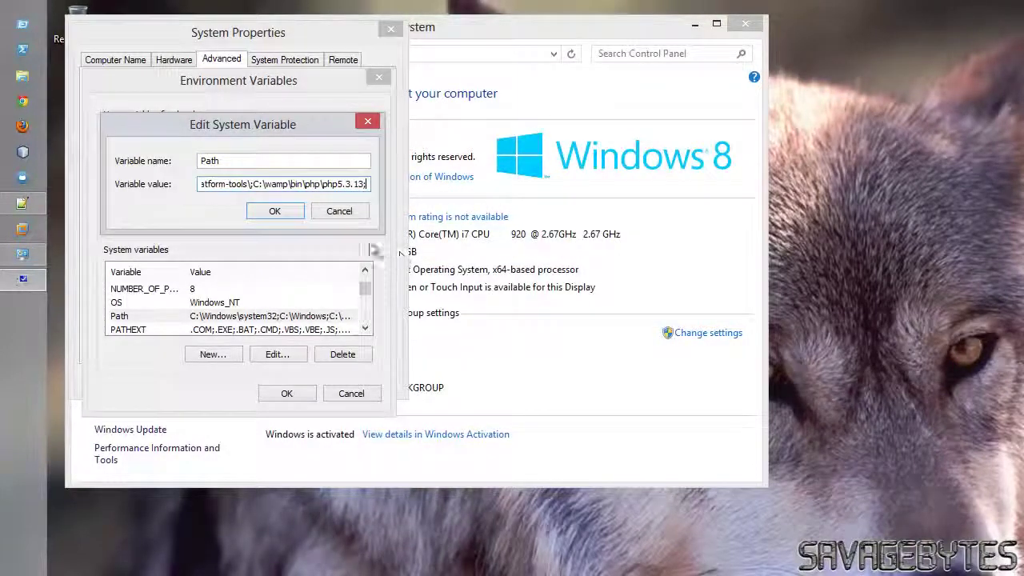
left_click(274, 211)
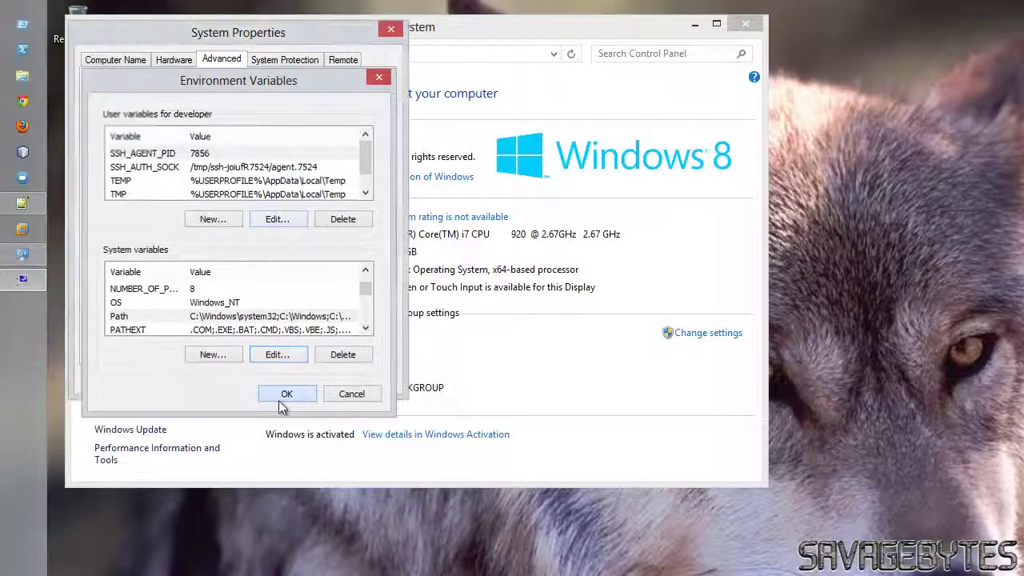
left_click(286, 394)
left_click(242, 380)
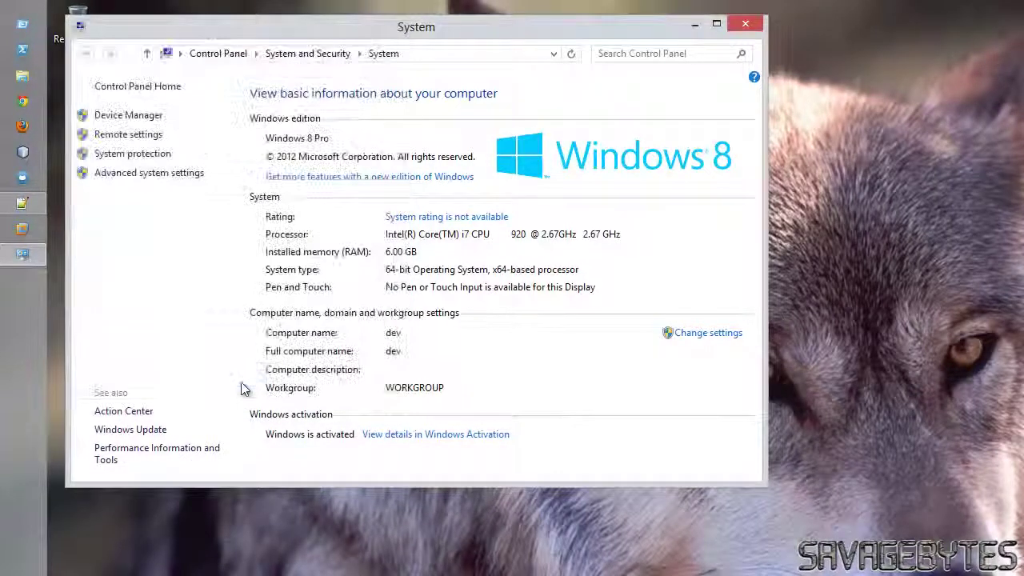
left_click(745, 23)
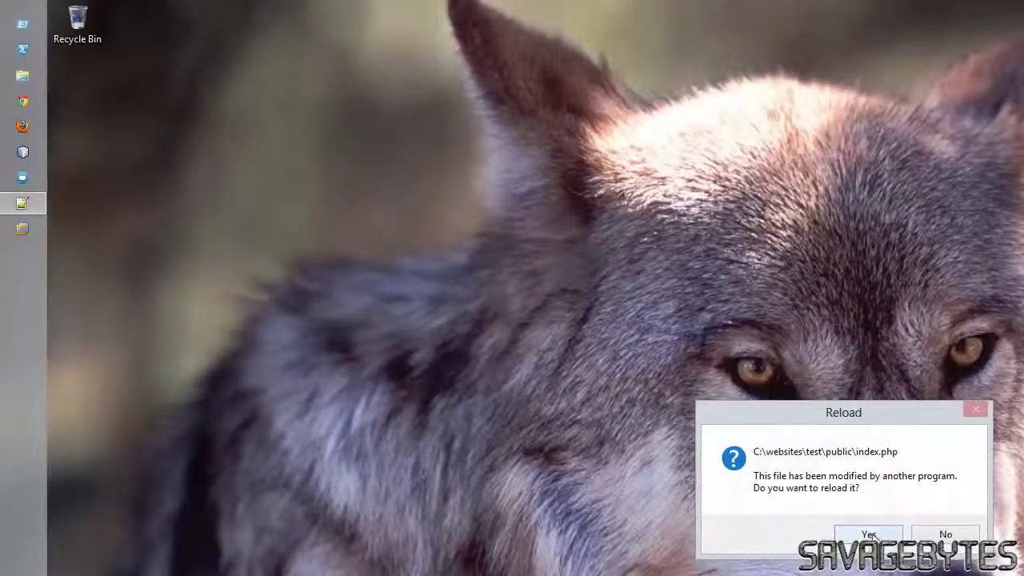
- Reload the modified C:\websites\test\public\index.php in Notepad++ and close the editor
key("Return")
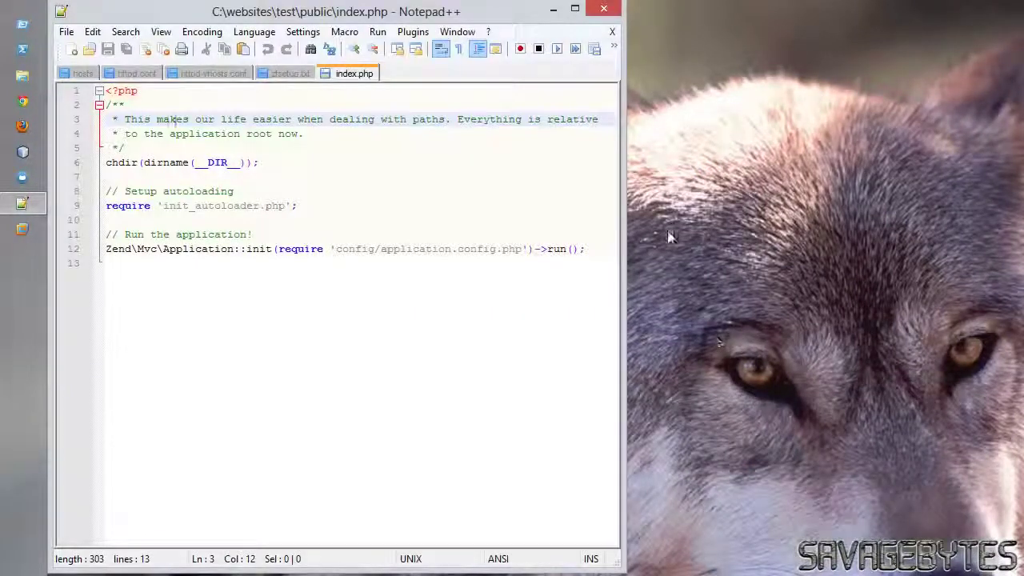
left_click(613, 9)
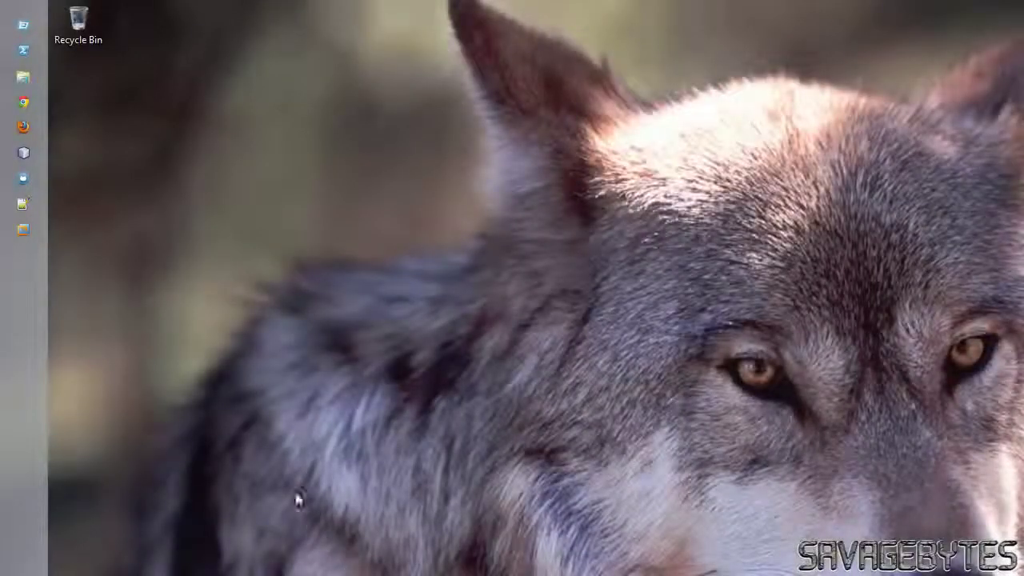
- Open Windows PowerShell and change the working directory to c:\websites\test
left_click(32, 49)
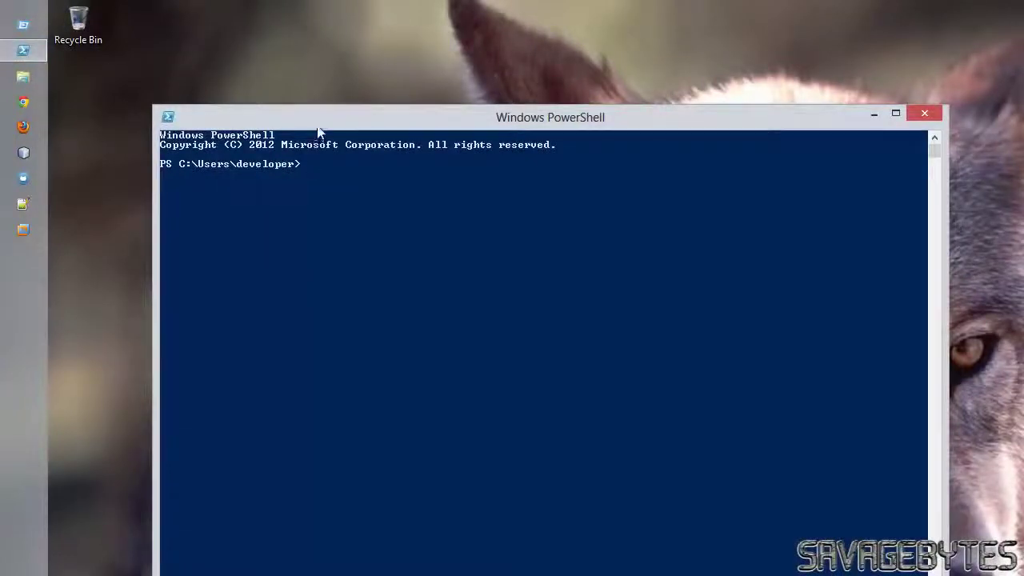
left_click_drag(316, 121, 288, 96)
left_click(296, 112)
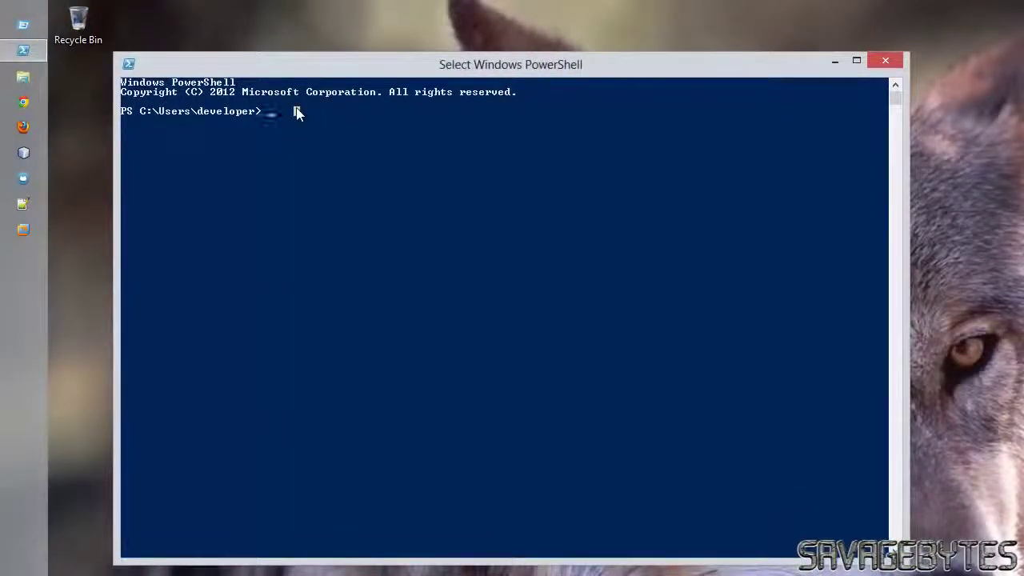
type("cd c")
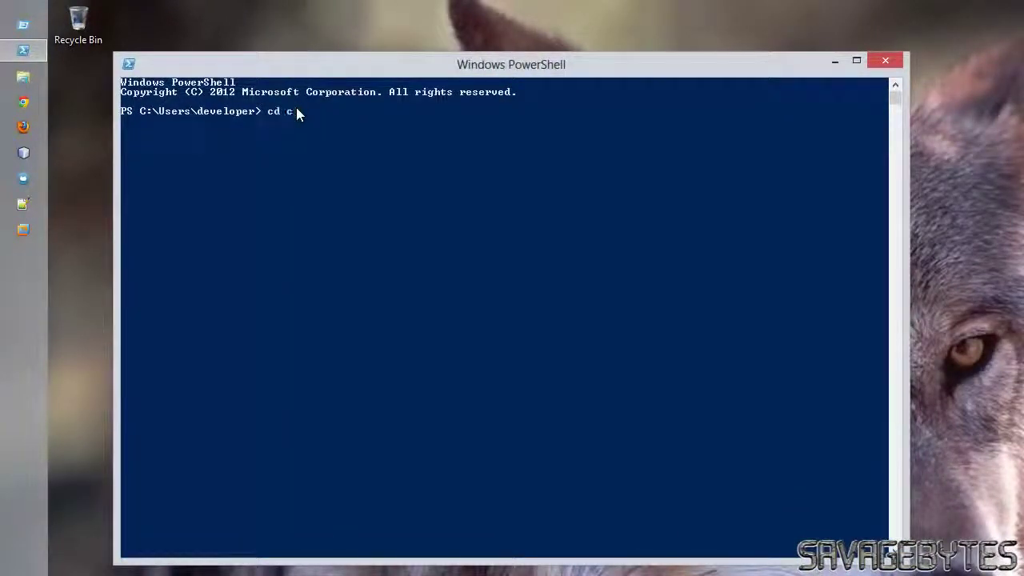
type(":\\websites\t")
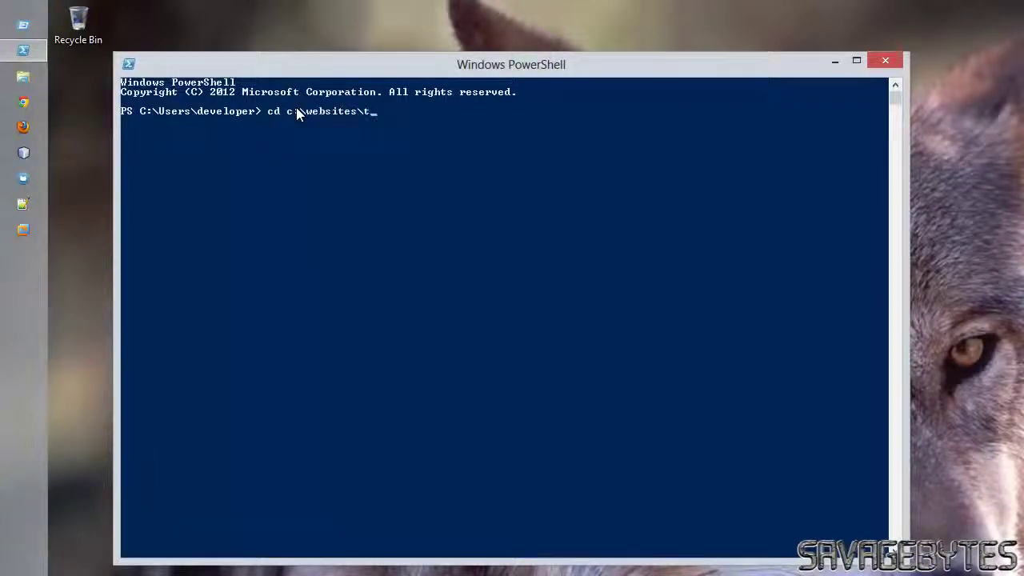
type("est")
key("Return")
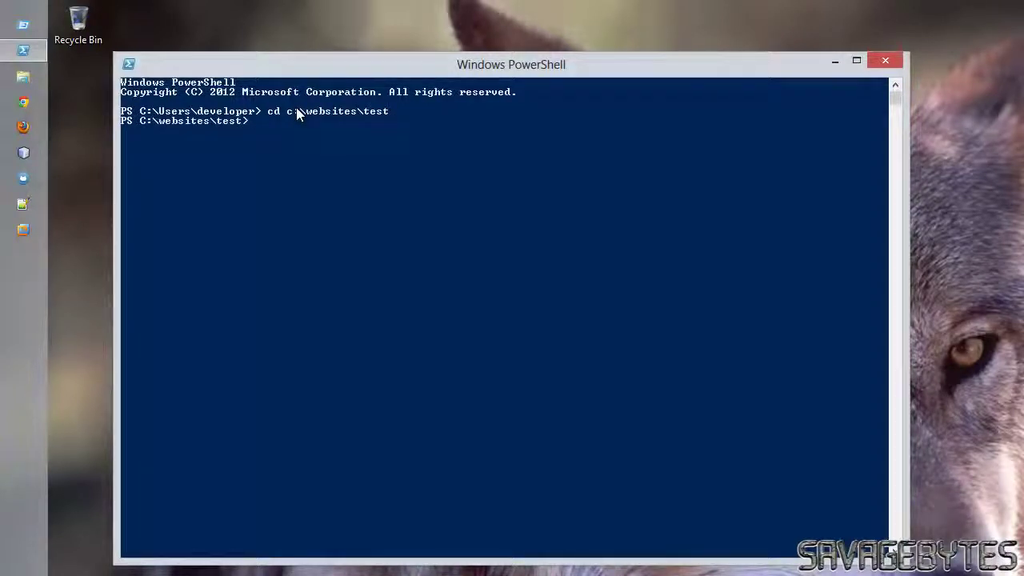
- Update Composer with "php composer.phar self-update", install the dependencies with "php composer.phar install", and close PowerShell
type("php composer.phar self-update")
key("Return")
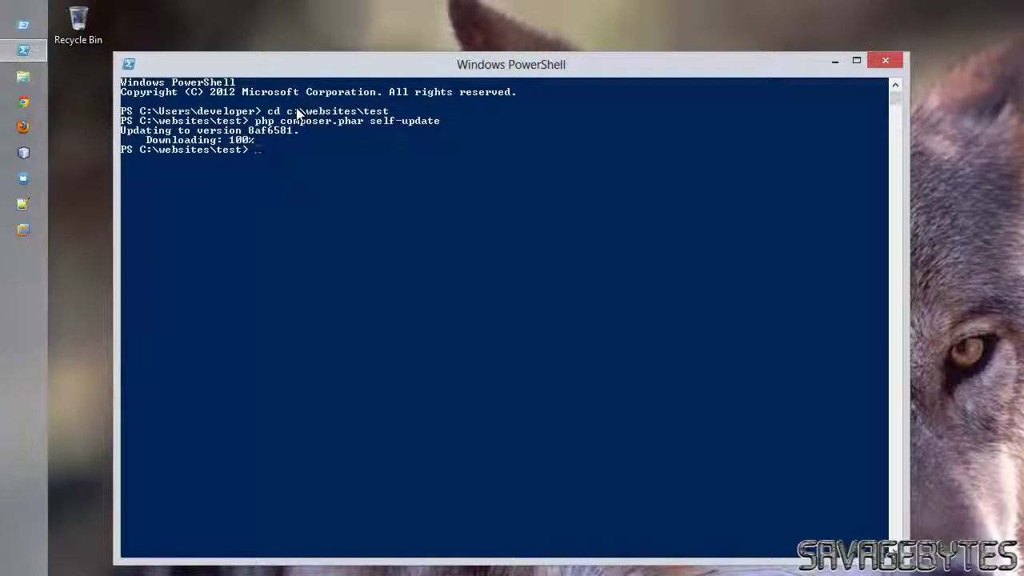
type("php c")
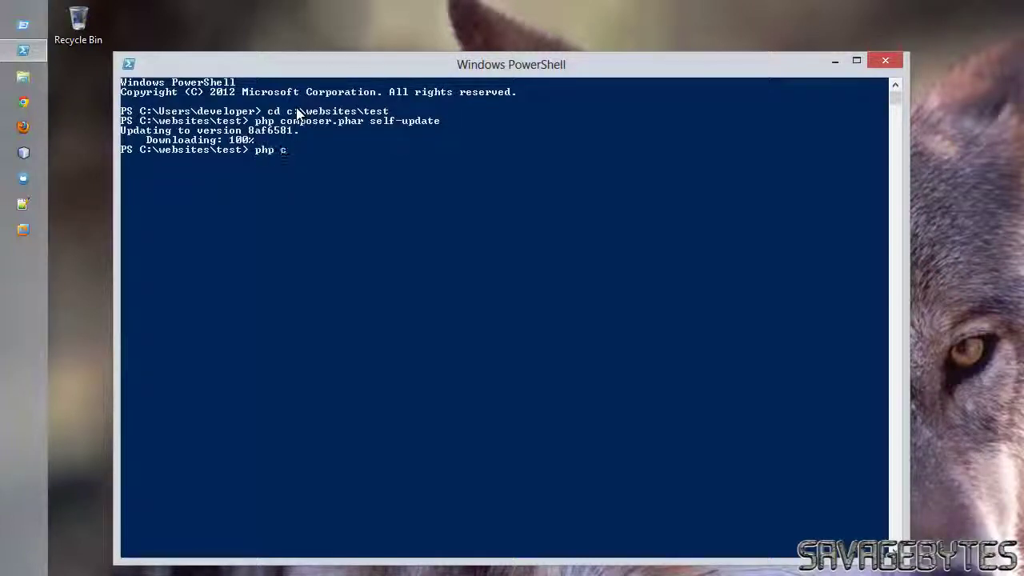
type("omposer.phar install")
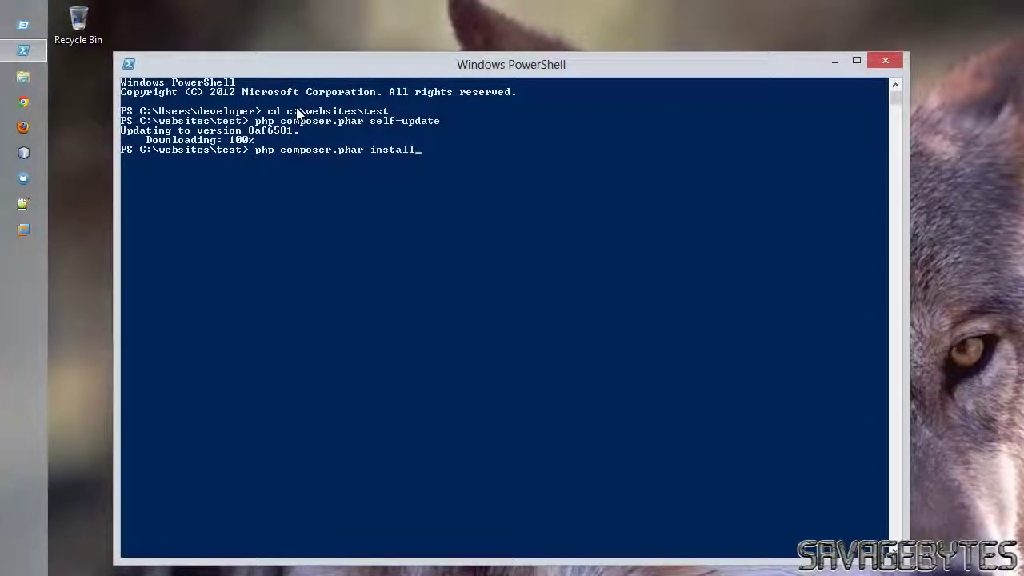
key("Return")
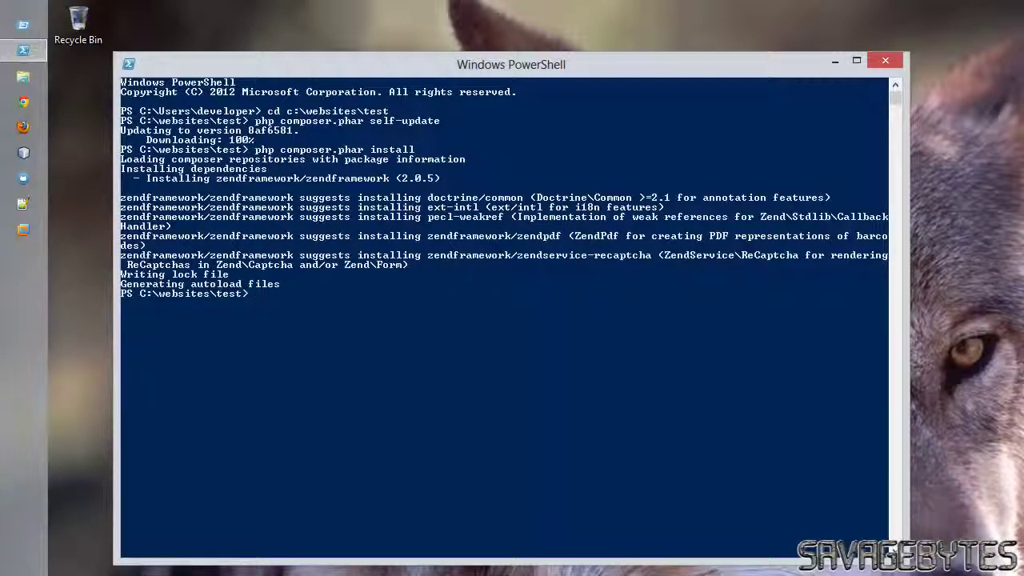
key("alt+F4")
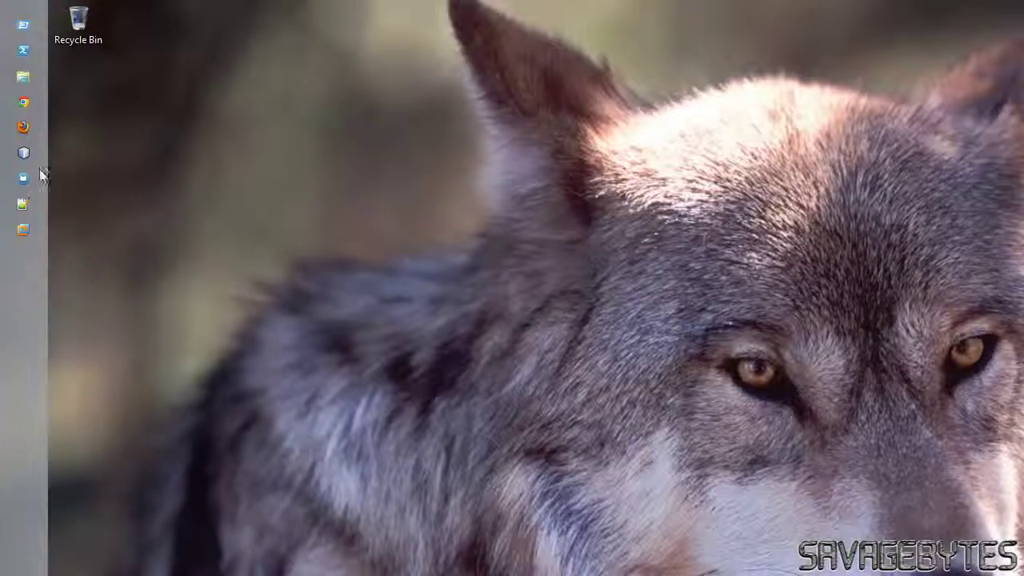
- Open Chrome and load the local "test" site to check the Zend Framework 2 installation
left_click(25, 105)
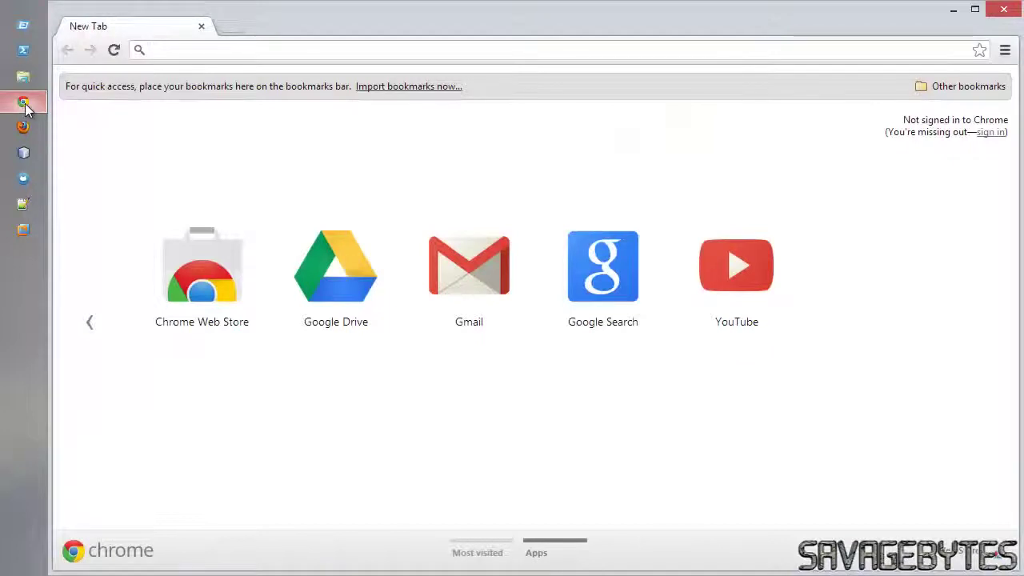
type("test")
key("Return")
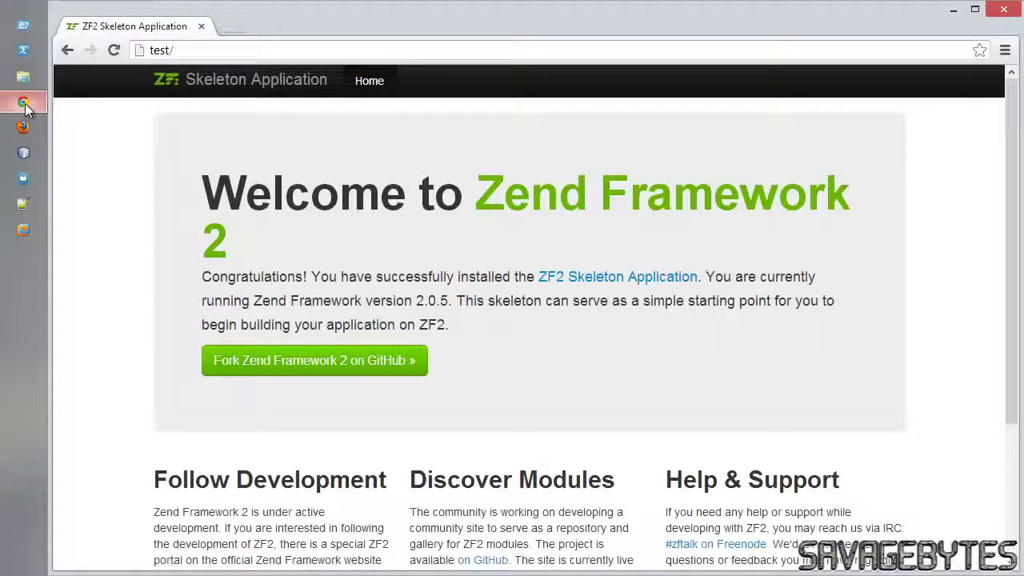
- Load the nonexistent page test/anothertest to check how the application handles unmatched routes
left_click(201, 50)
left_click(203, 50)
type("anothe")
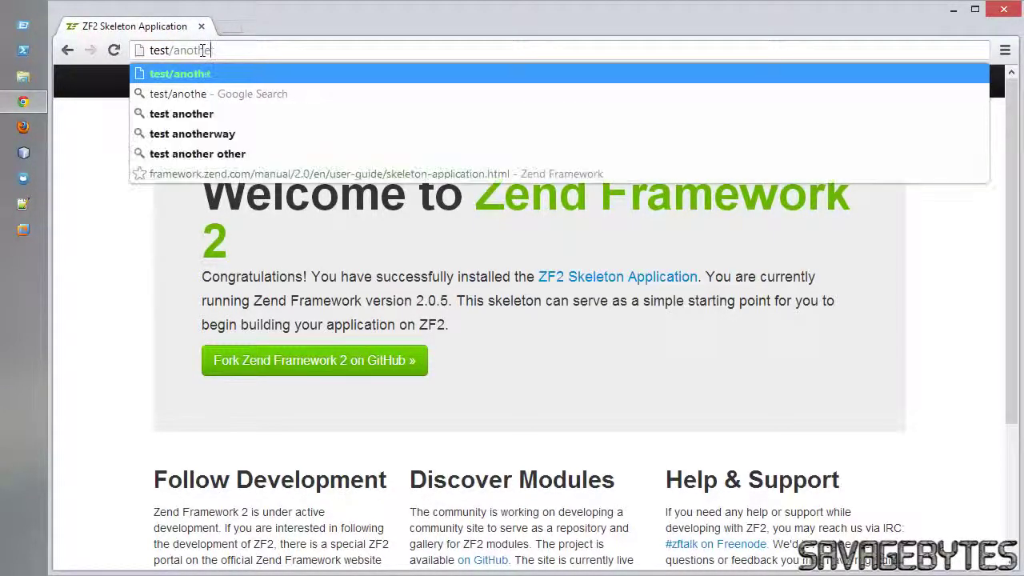
type("rtest")
key("Return")
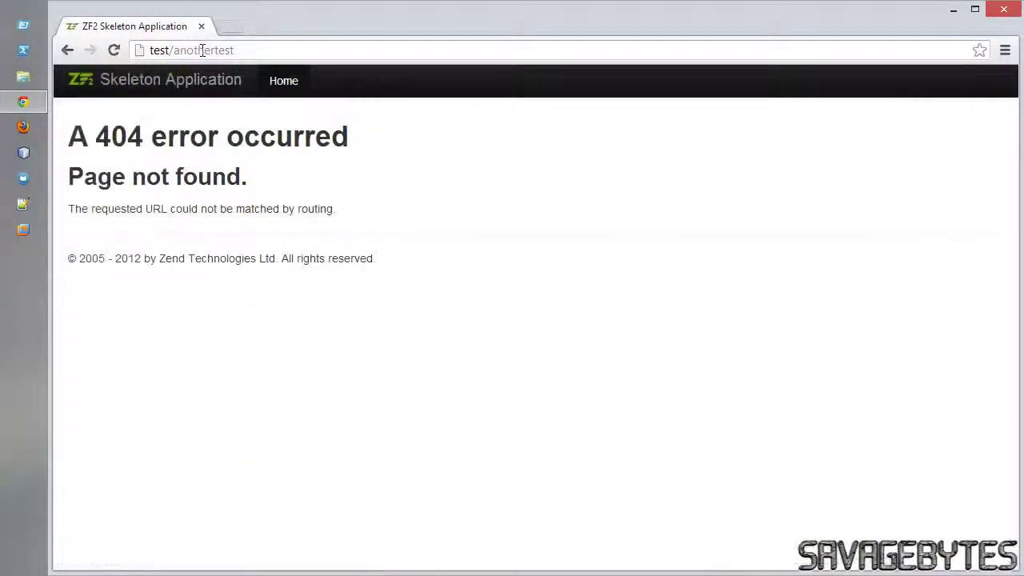
- Remove "anothertest" from the address and reload the site's home page at test/
left_click(245, 54)
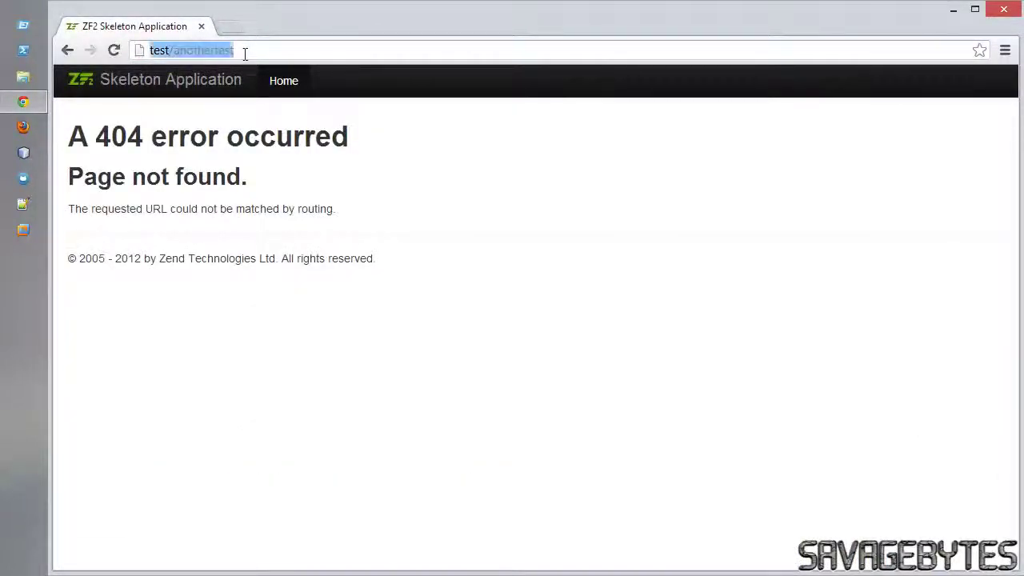
left_click(253, 51)
key("BackSpace")
key("BackSpace")
key("BackSpace")
key("BackSpace")
key("BackSpace")
key("BackSpace")
key("BackSpace")
key("BackSpace")
key("BackSpace")
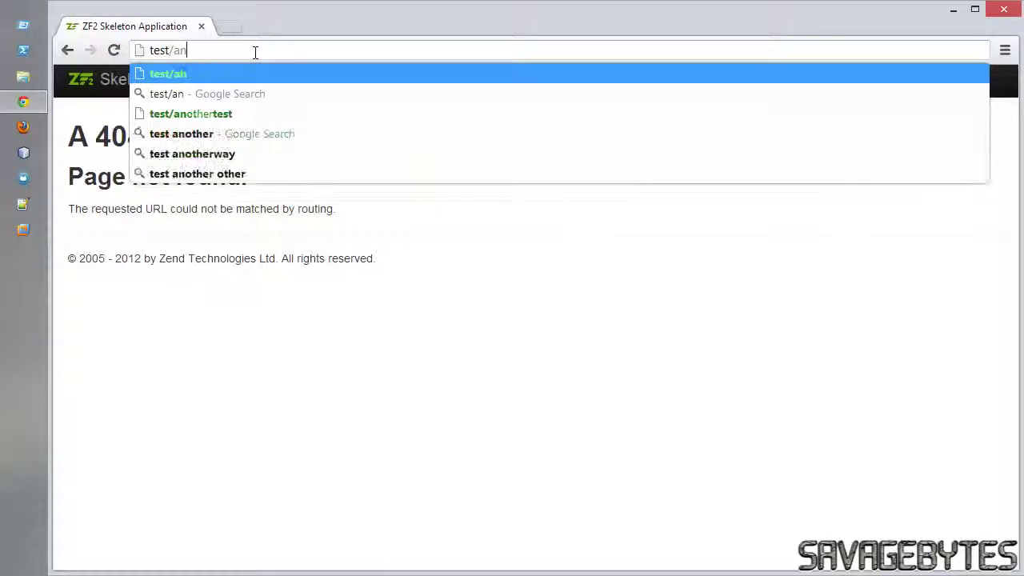
key("BackSpace")
key("BackSpace")
key("Return")
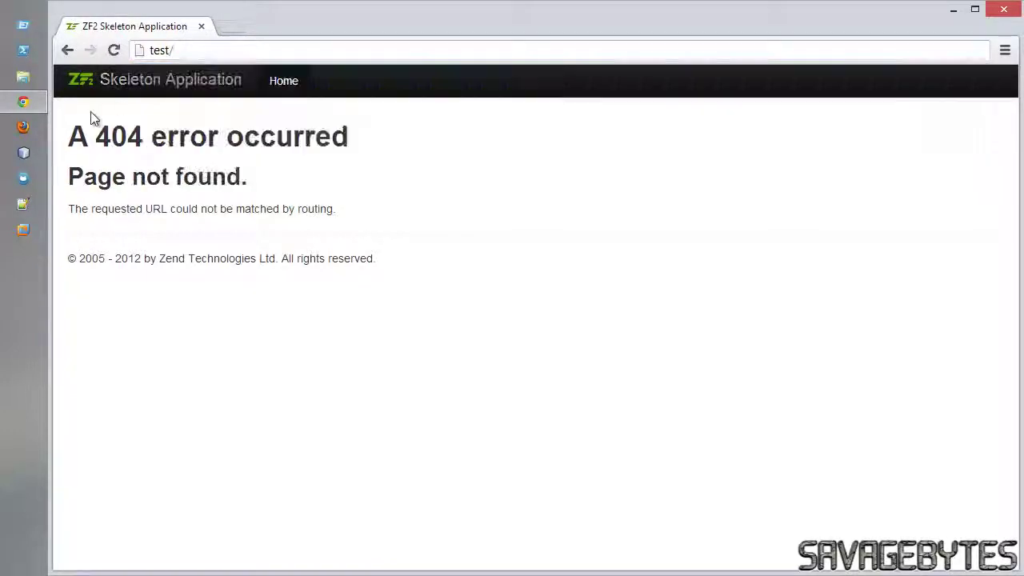
left_click(231, 52)
left_click(225, 50)
key("Return")
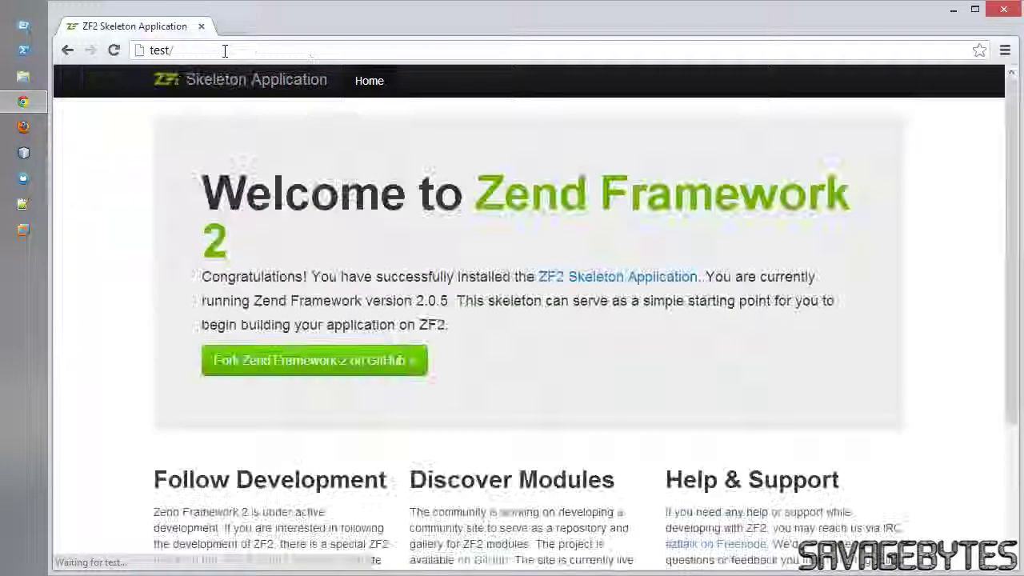